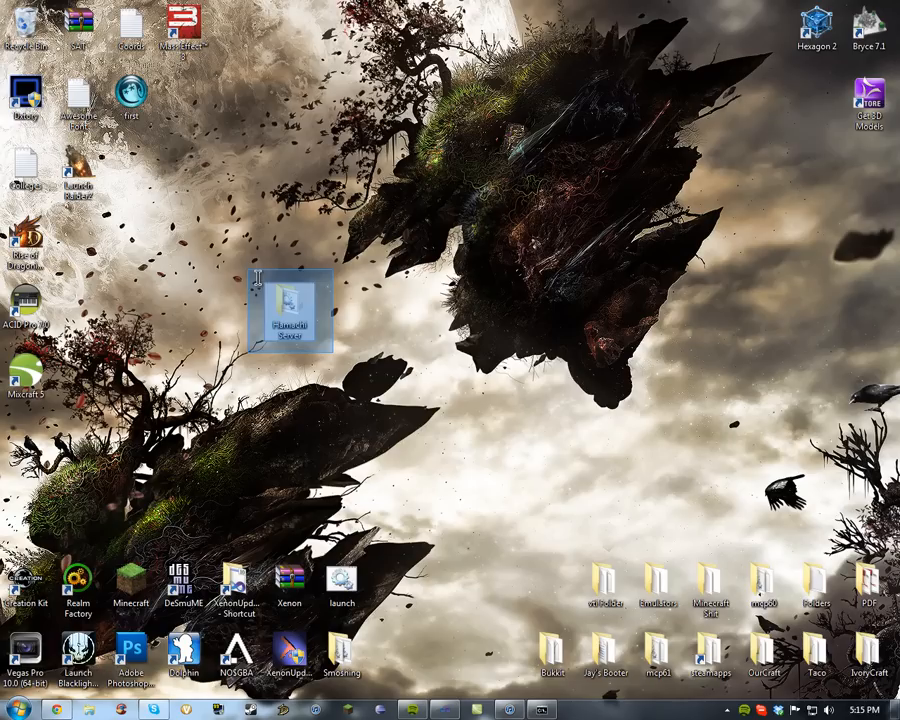
Select the Hamachi Server folder on the desktop and restore the Chrome browser.
drag(257, 279, 257, 279)
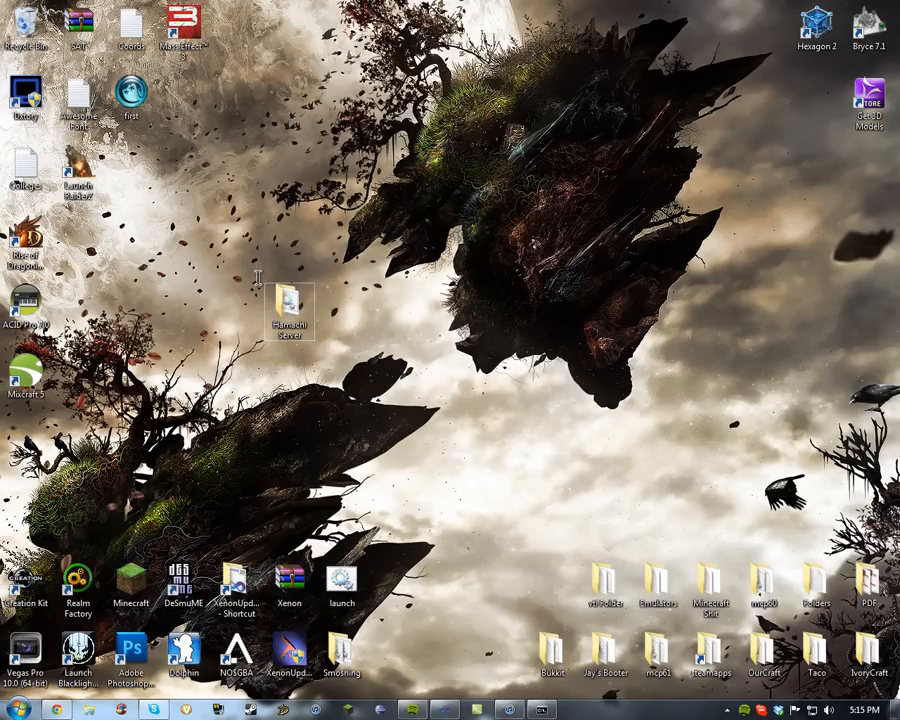
click(57, 710)
On the LogMeIn Hamachi page, accept the Conditions of Use and download the installer.
click(45, 8)
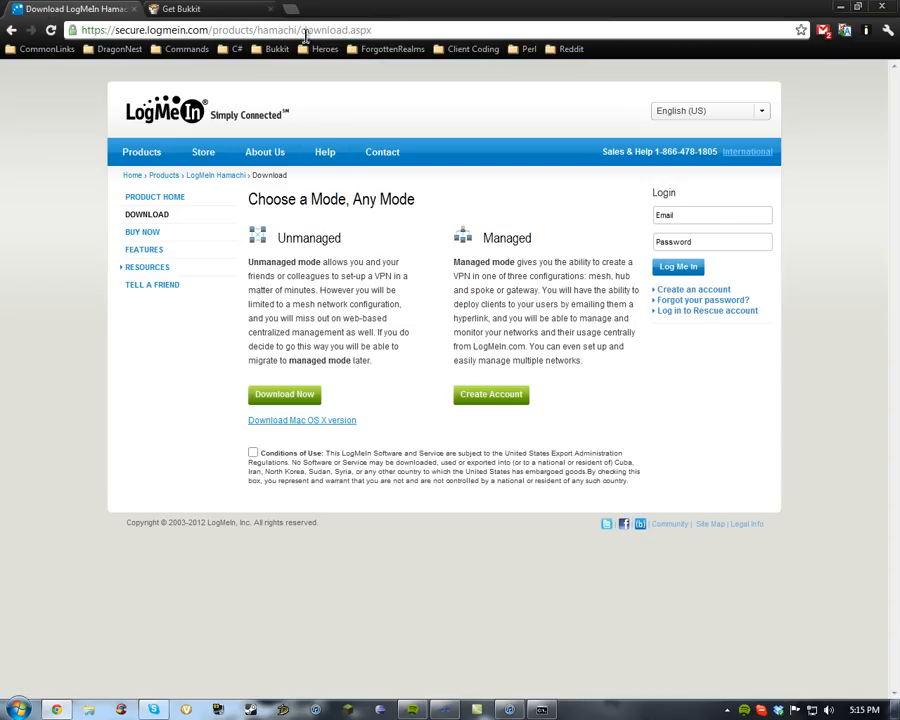
click(386, 32)
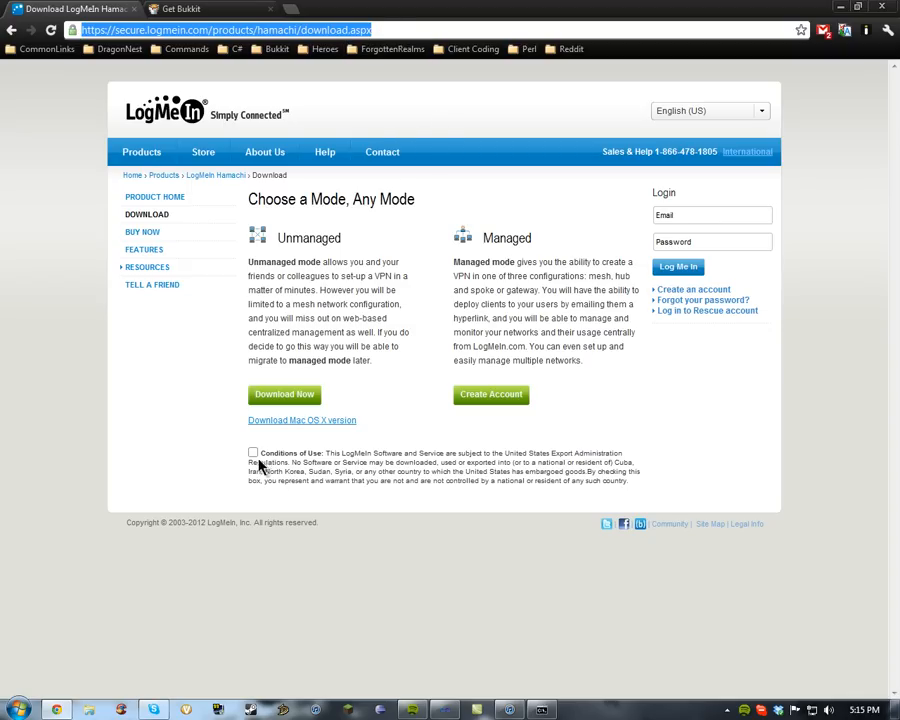
click(303, 280)
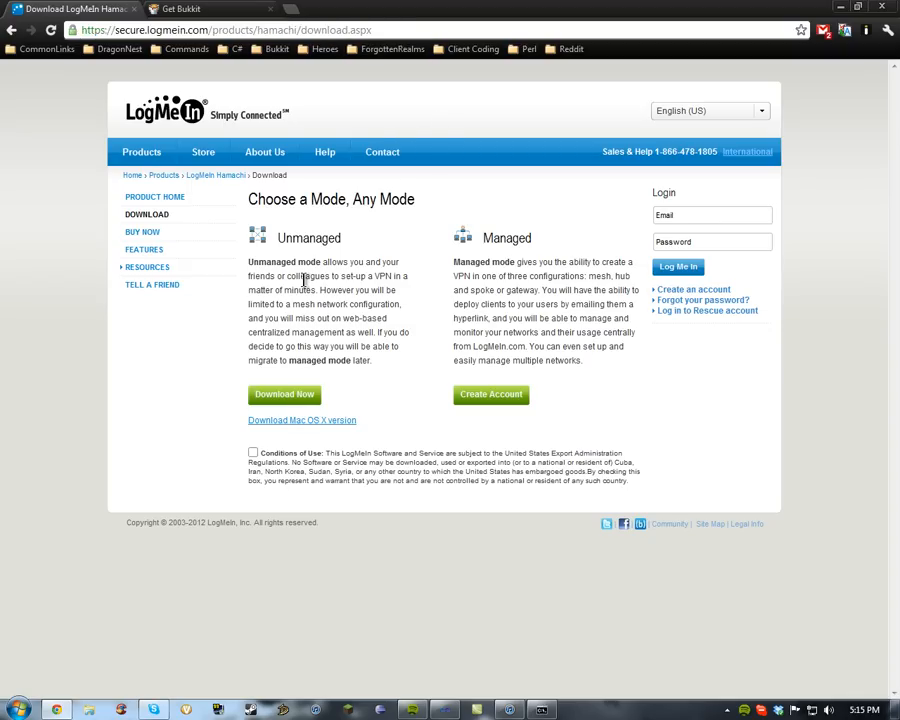
click(253, 455)
click(286, 396)
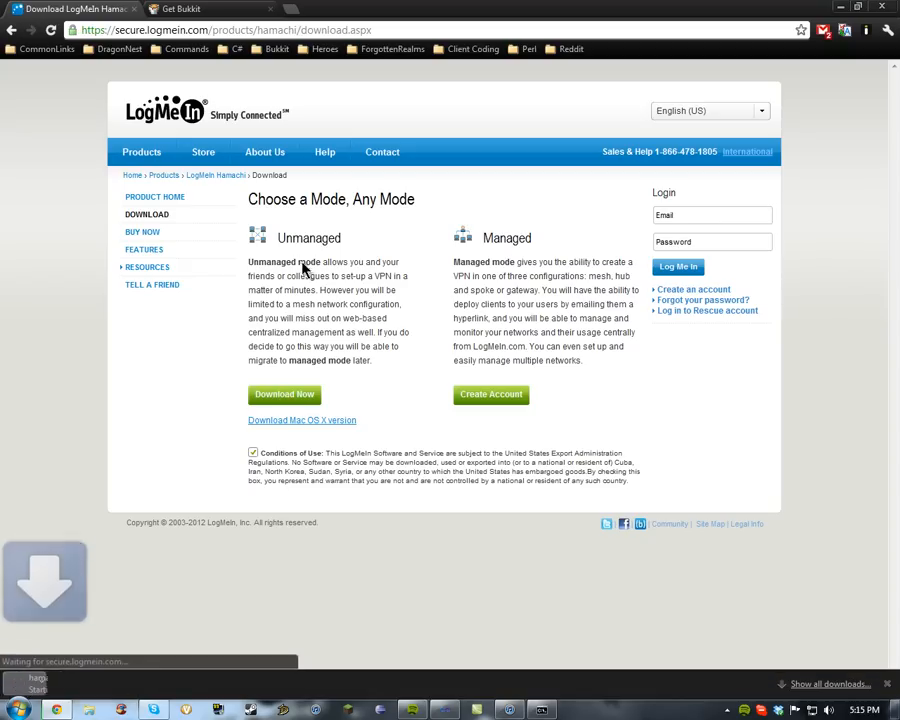
Open the downloaded hamachi.msi installer from the download shelf.
drag(279, 236, 361, 240)
click(361, 240)
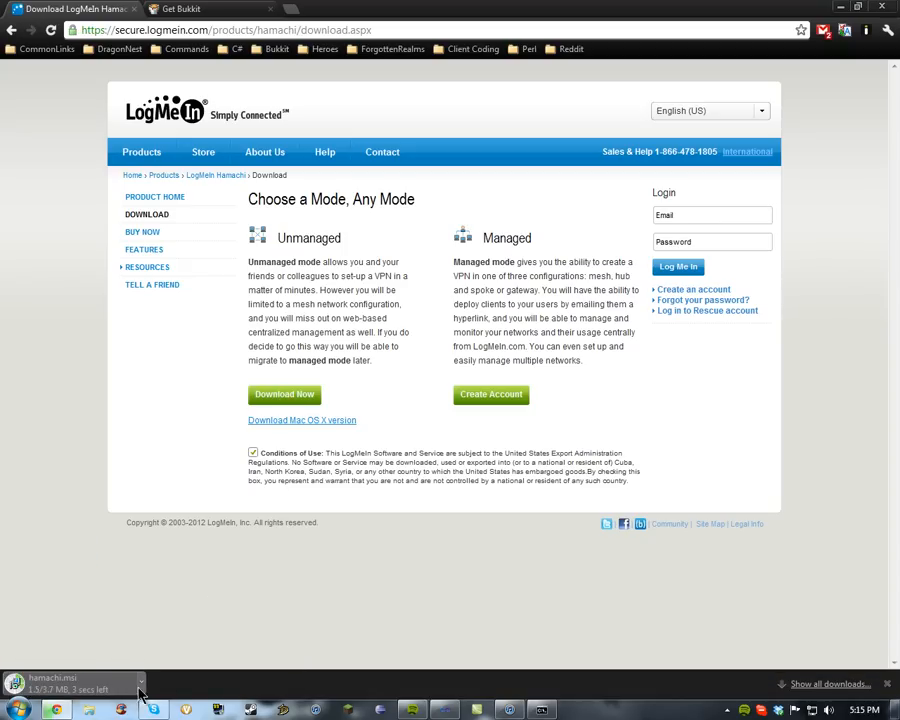
click(72, 686)
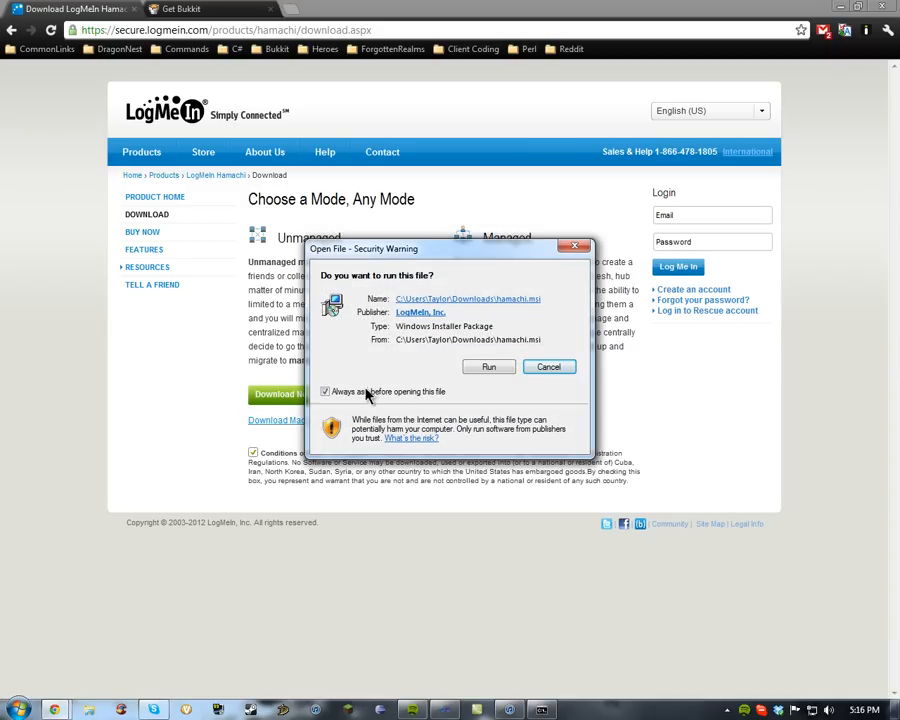
Run hamachi.msi, attempt a Hamachi 2.1.0.166 reinstall, and close setup after the network error.
click(486, 369)
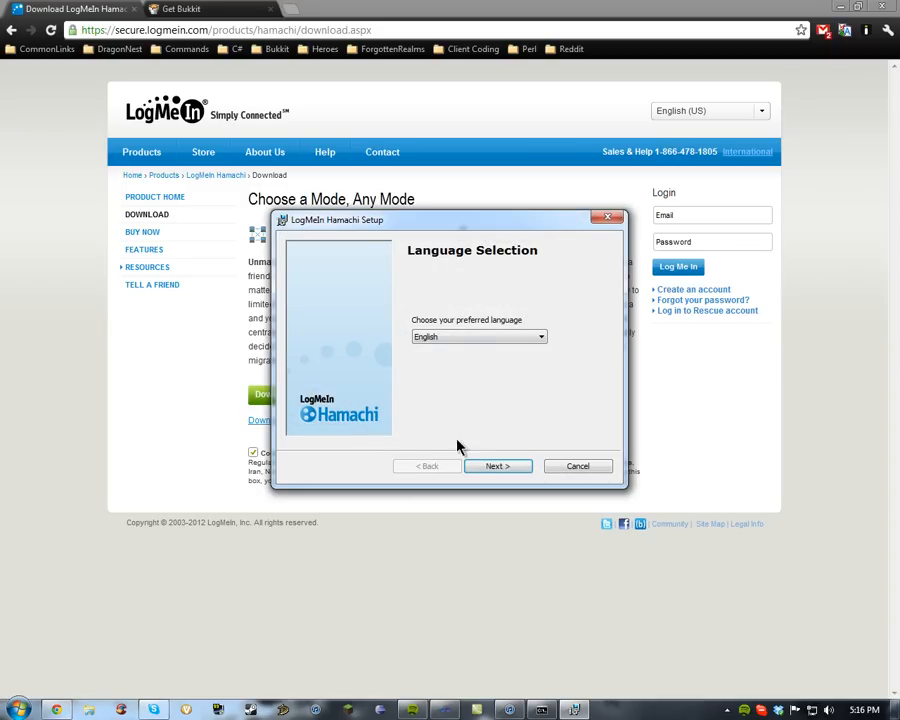
click(483, 467)
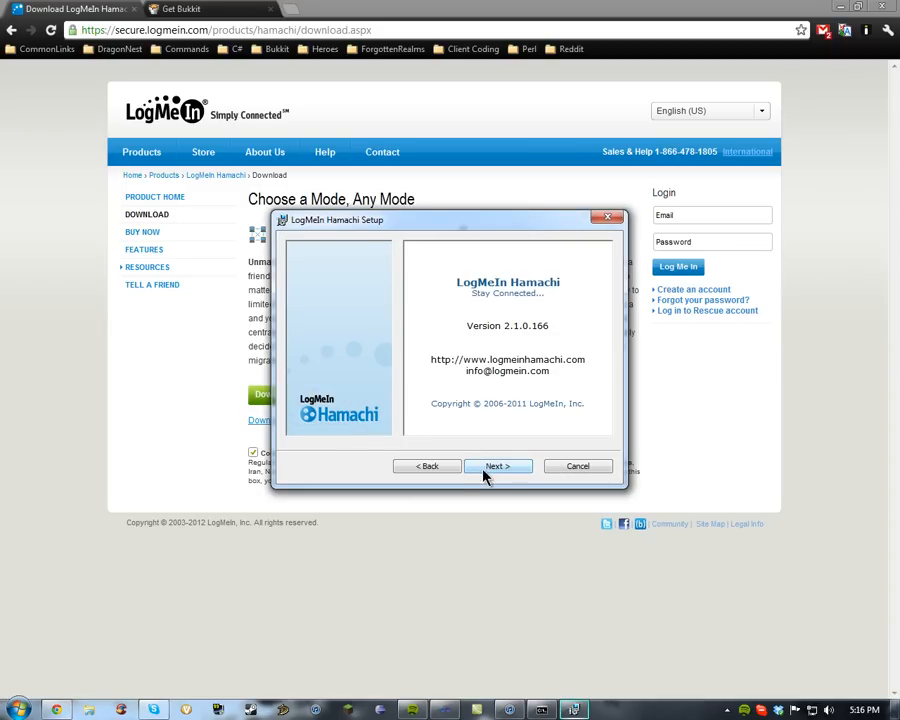
click(495, 467)
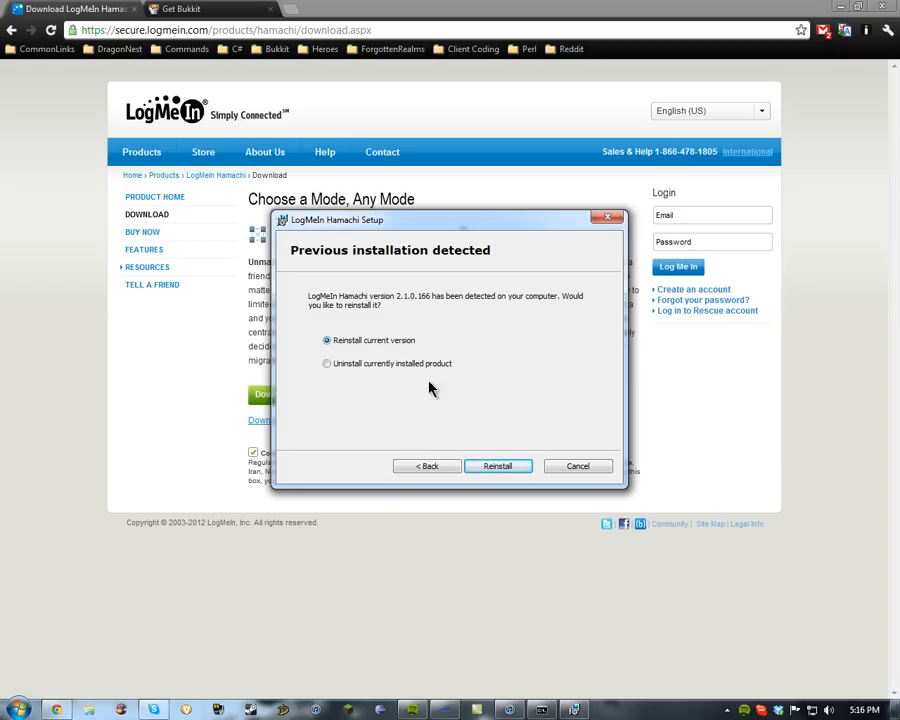
click(496, 467)
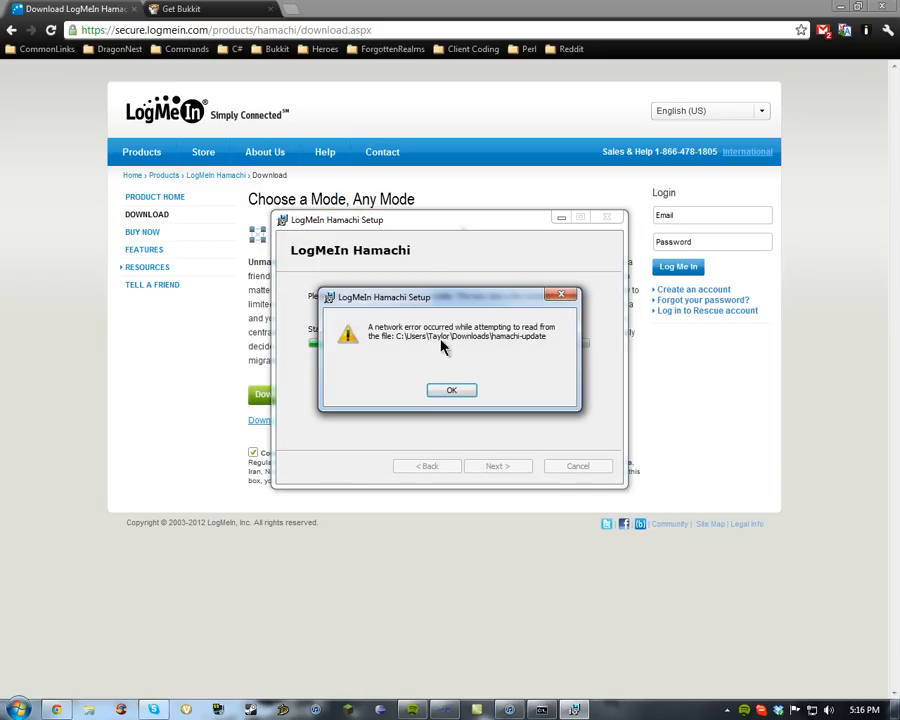
click(450, 391)
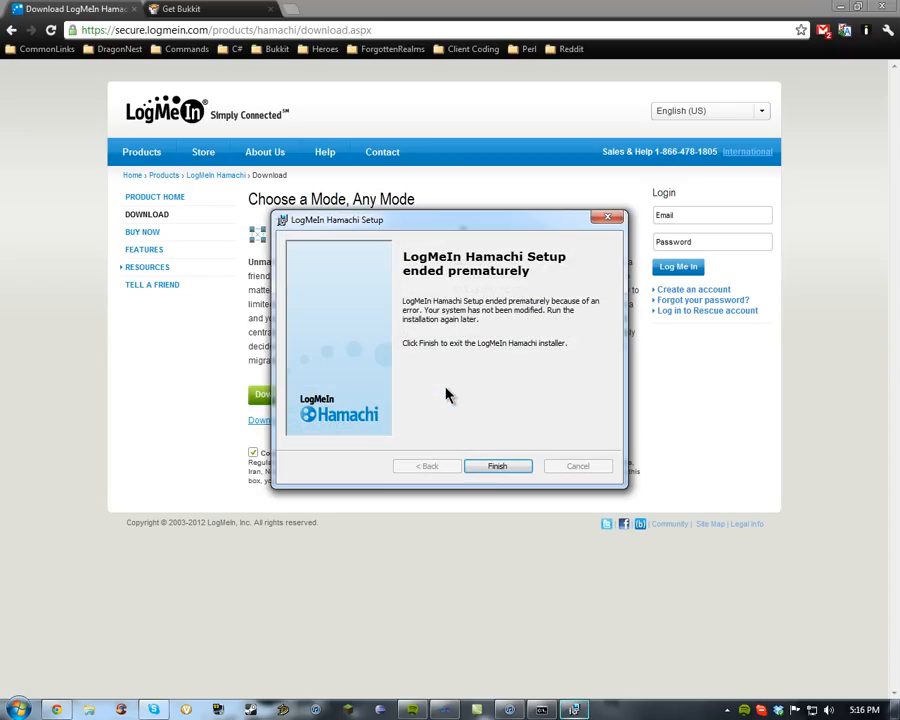
click(497, 469)
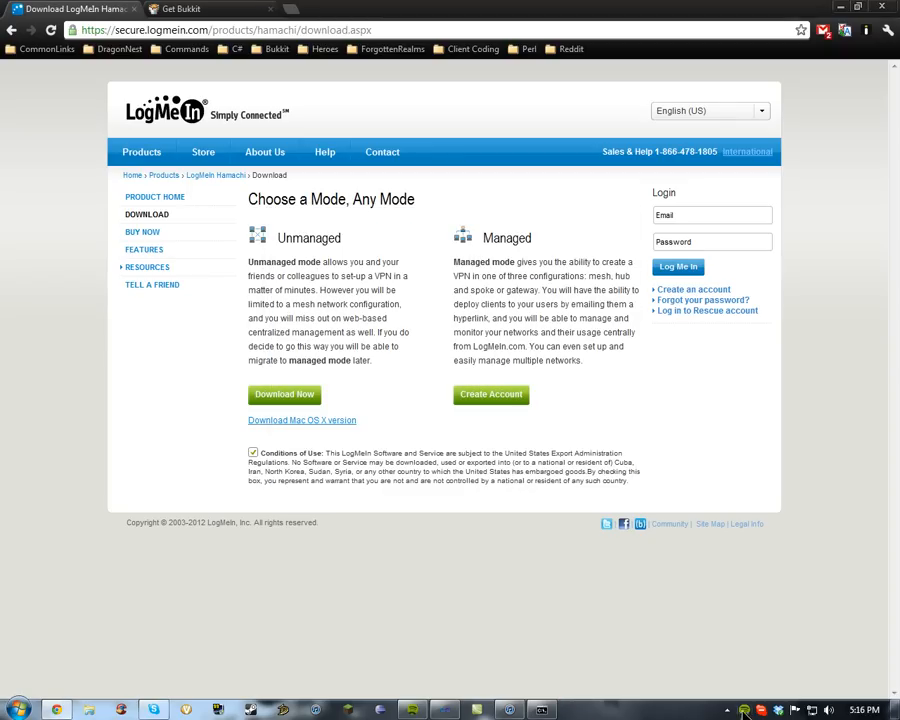
Open the Network and Sharing Center in Control Panel and list the network adapters.
click(727, 710)
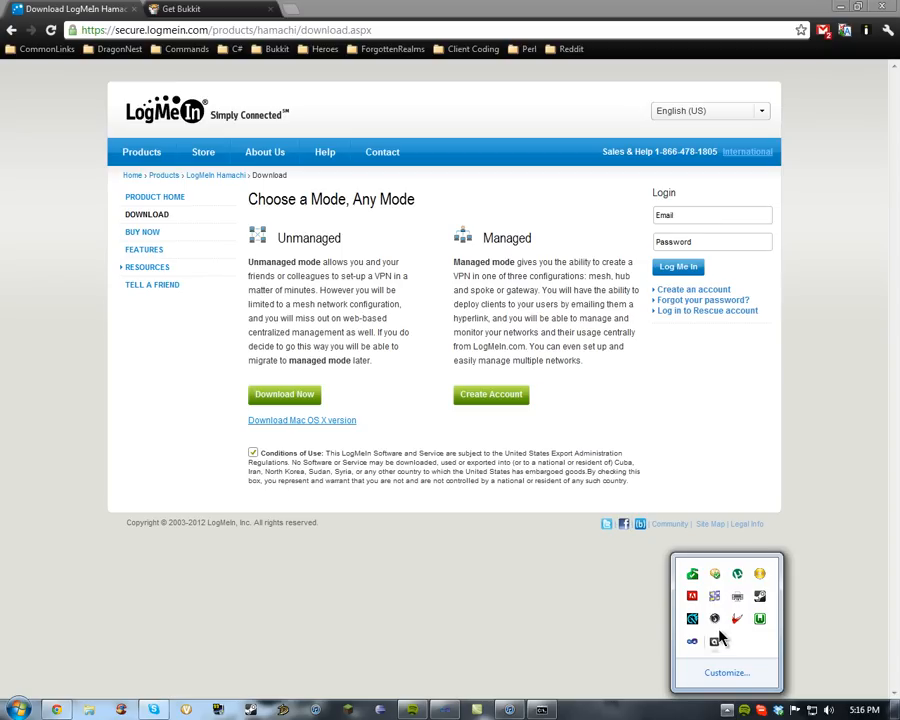
click(727, 710)
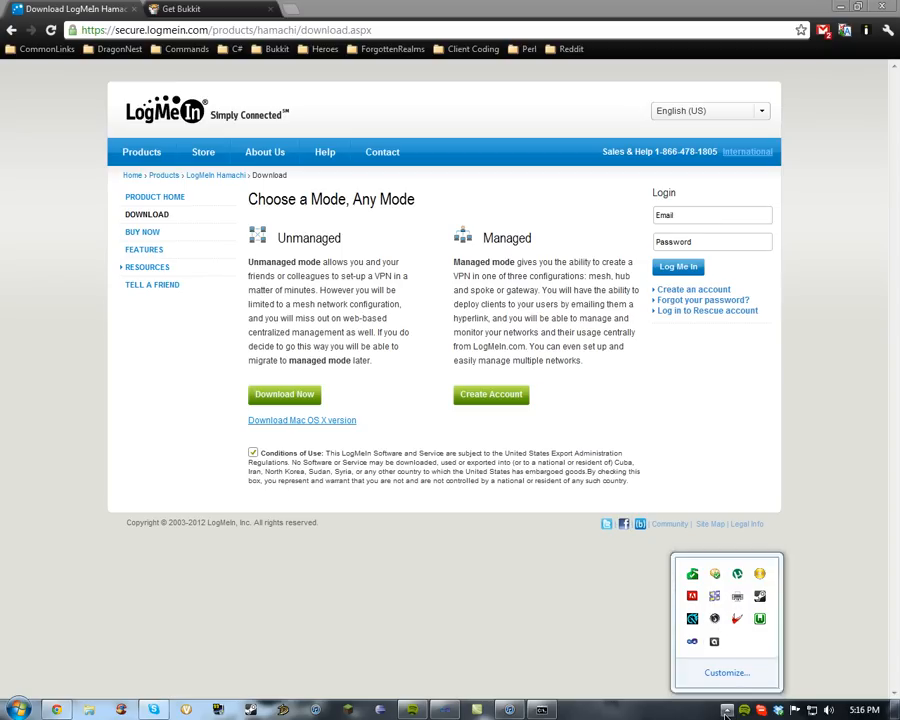
click(727, 710)
click(18, 710)
click(227, 550)
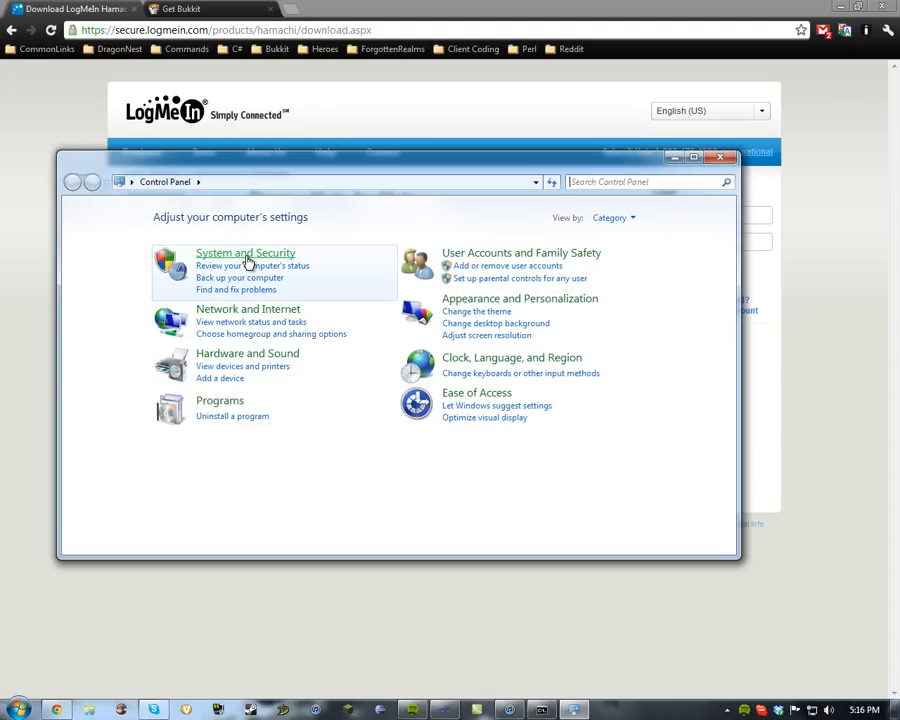
click(262, 323)
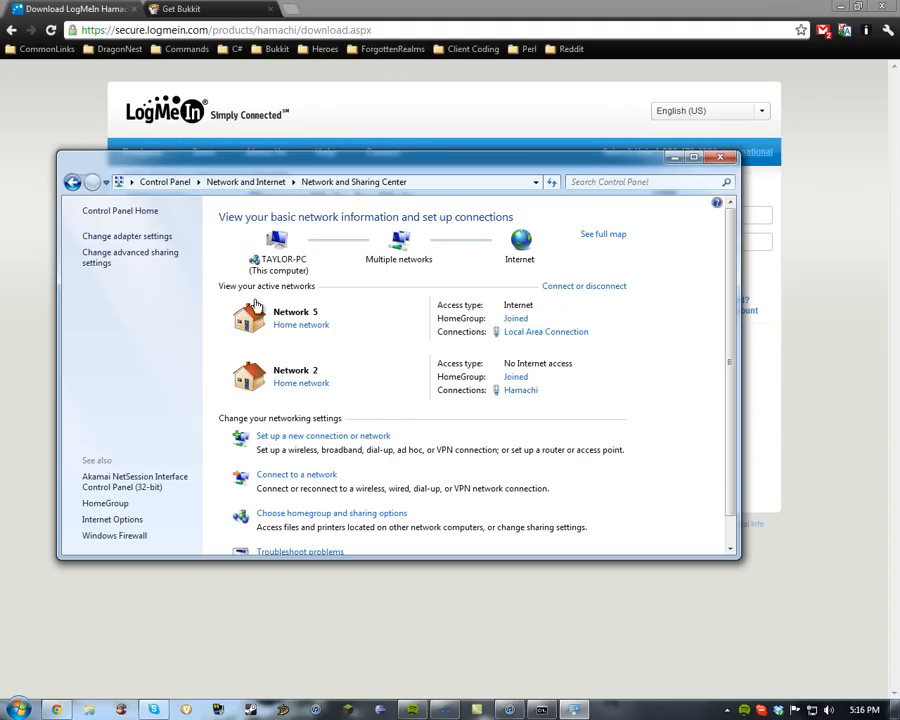
click(118, 238)
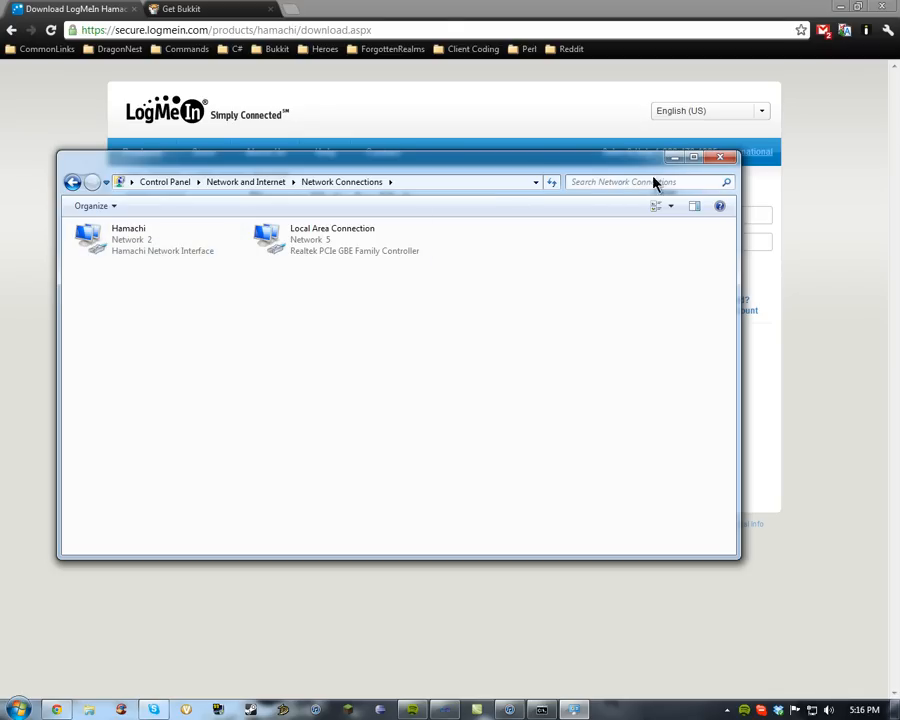
Close Network Connections and launch LogMeIn Hamachi from a Start menu search for 'hama'.
click(719, 157)
key(super)
click(40, 677)
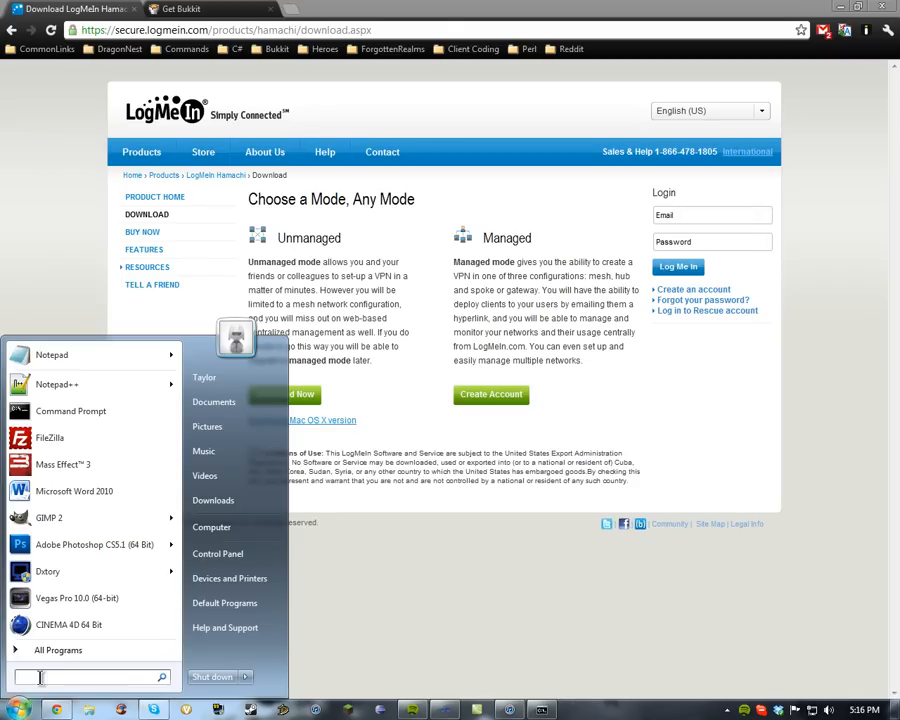
text(hama)
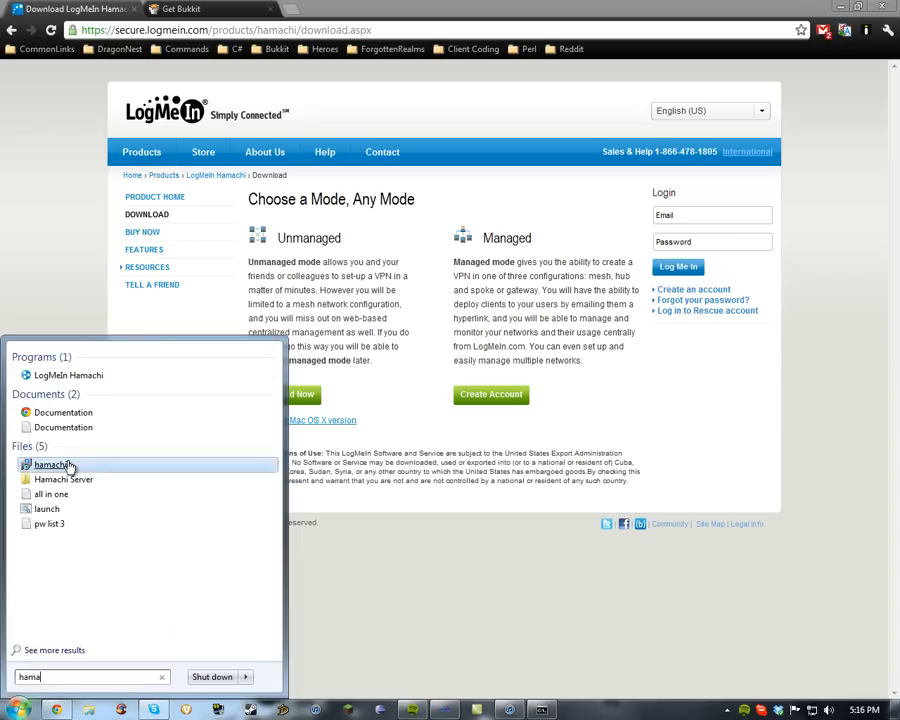
click(70, 376)
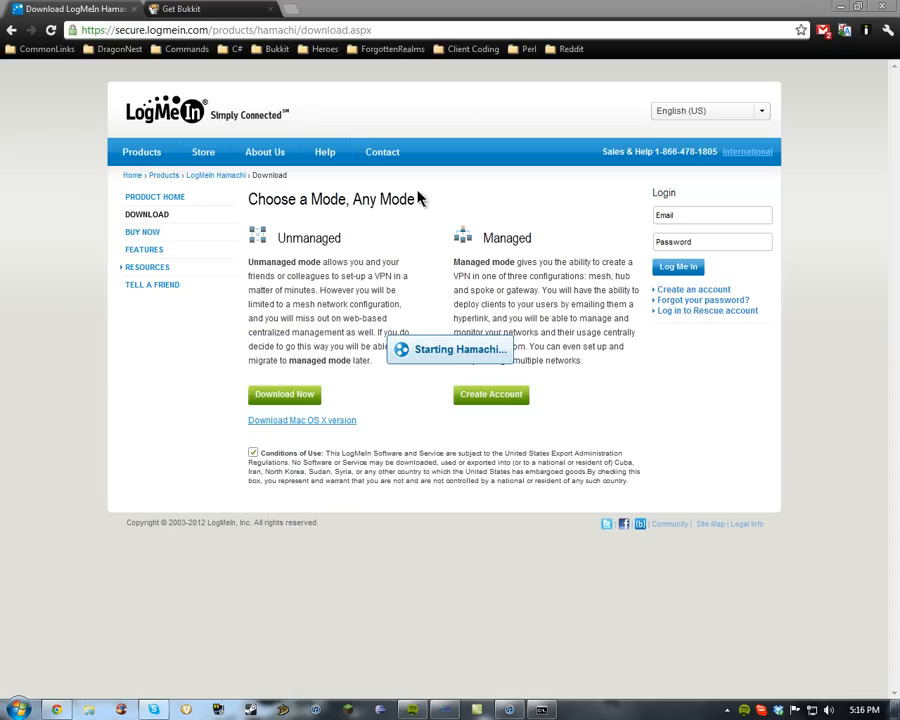
Centre the Hamachi window, power it on to log in, and return to Chrome's Get Bukkit page.
click(840, 8)
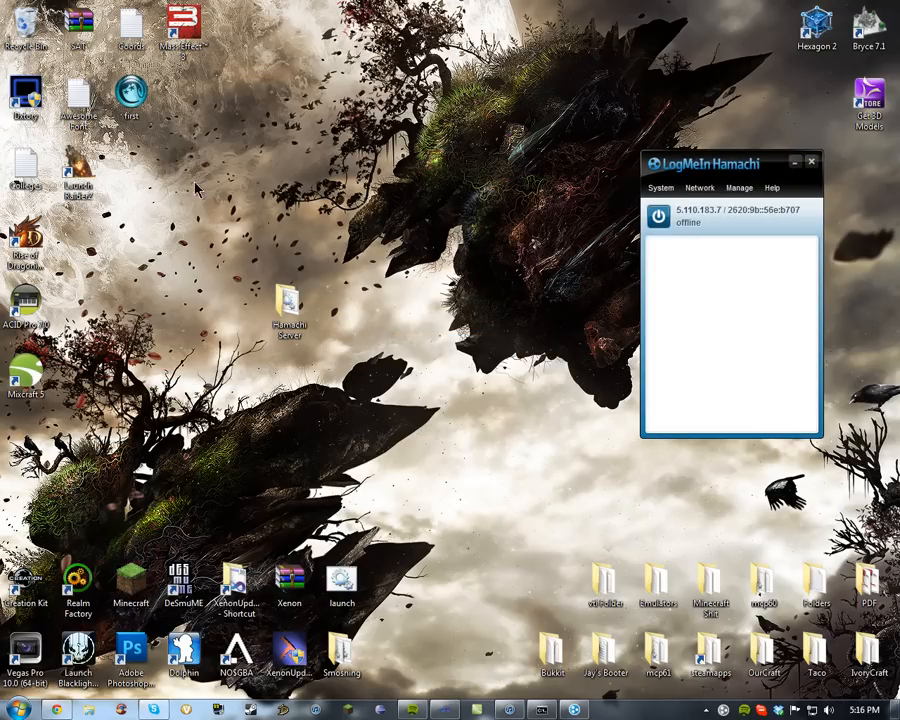
click(18, 709)
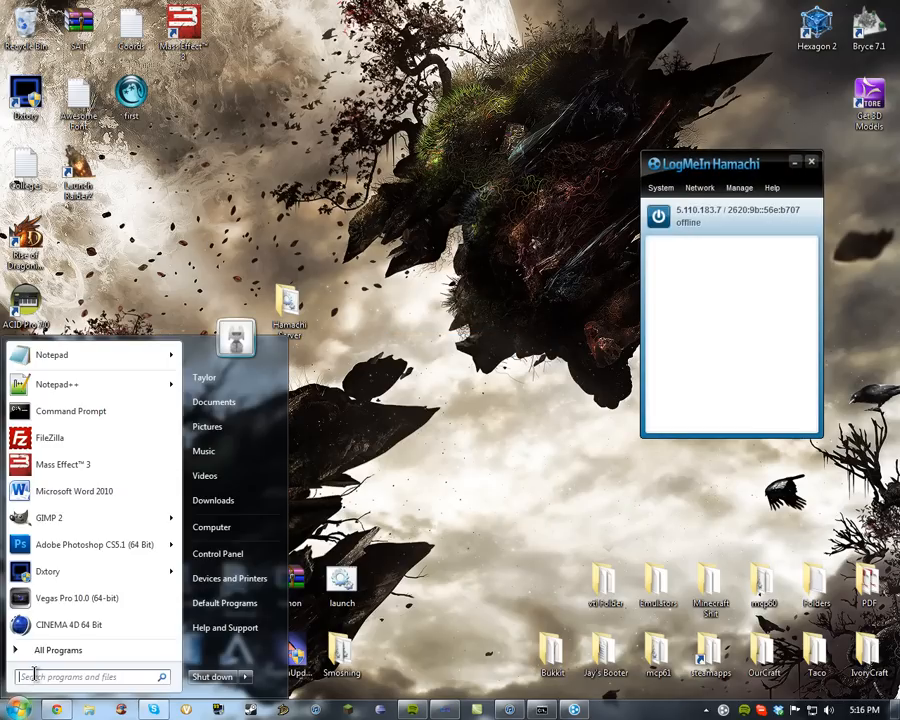
text(hamachi)
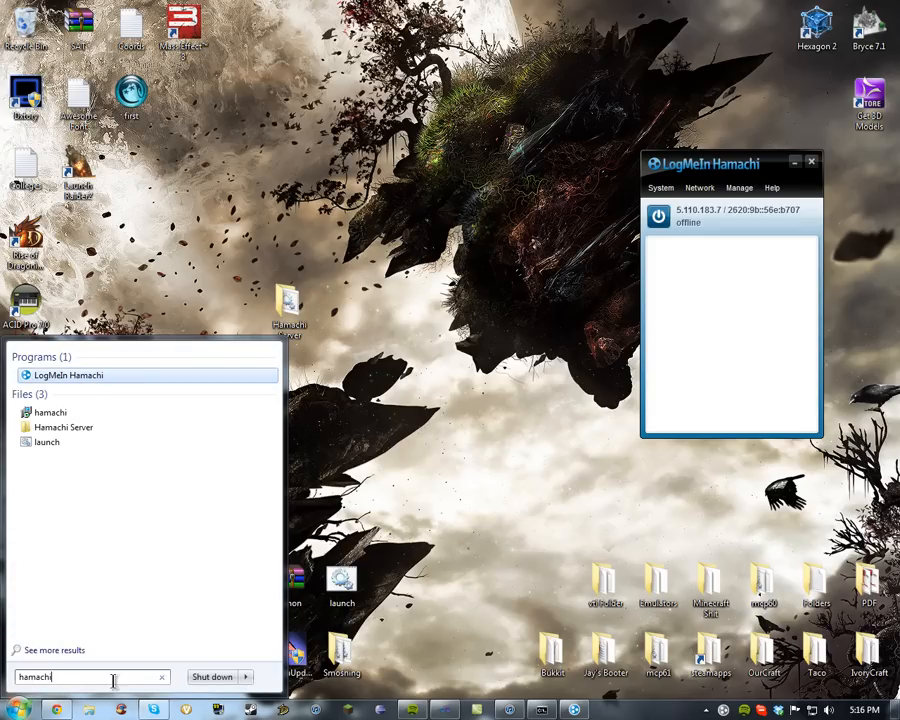
click(405, 503)
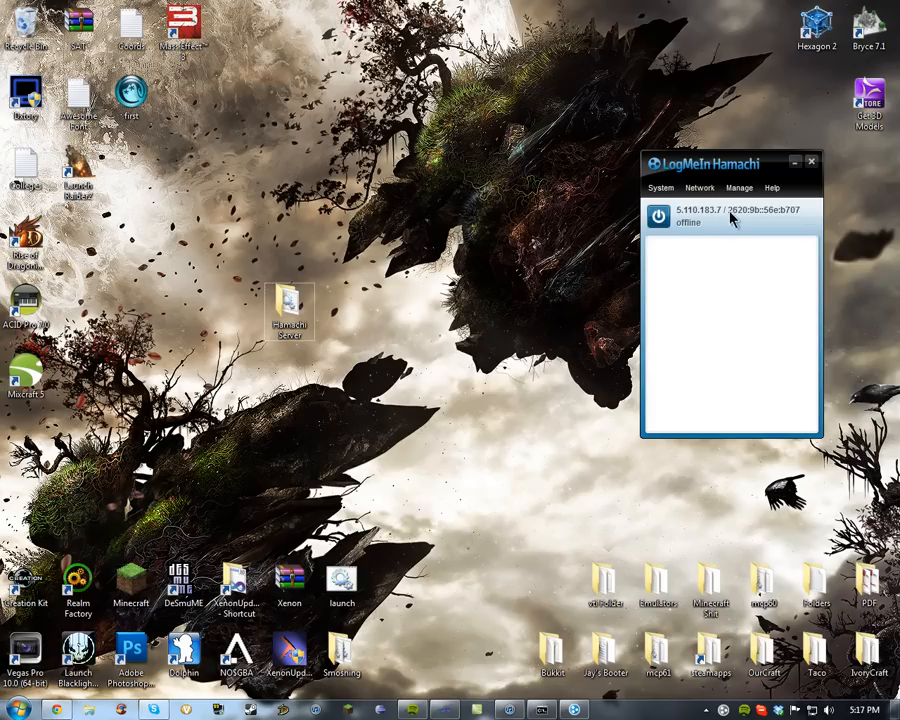
drag(731, 219, 436, 253)
click(372, 252)
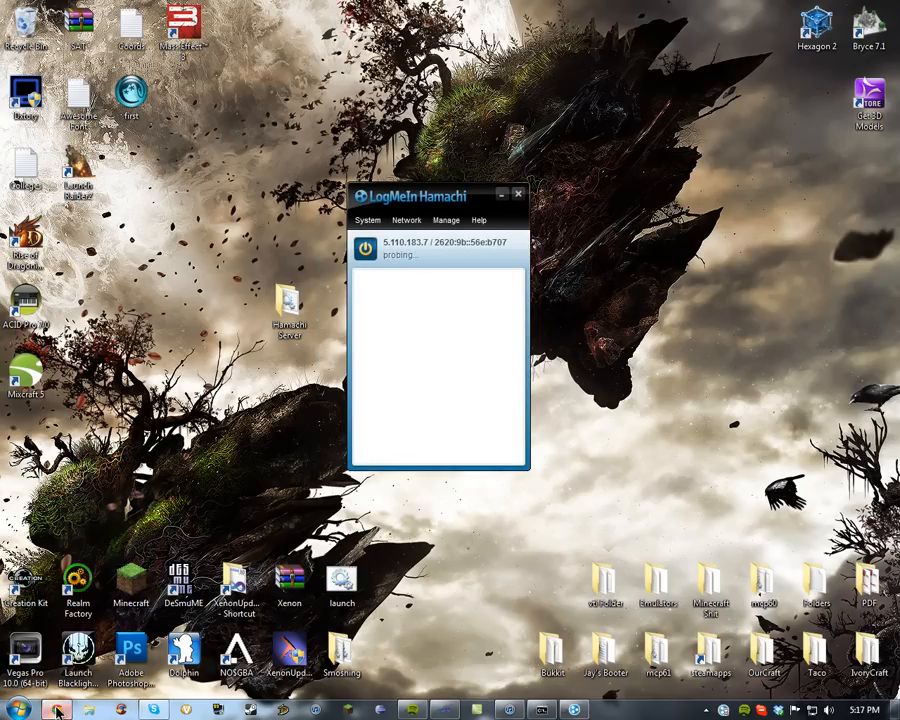
click(56, 709)
click(170, 9)
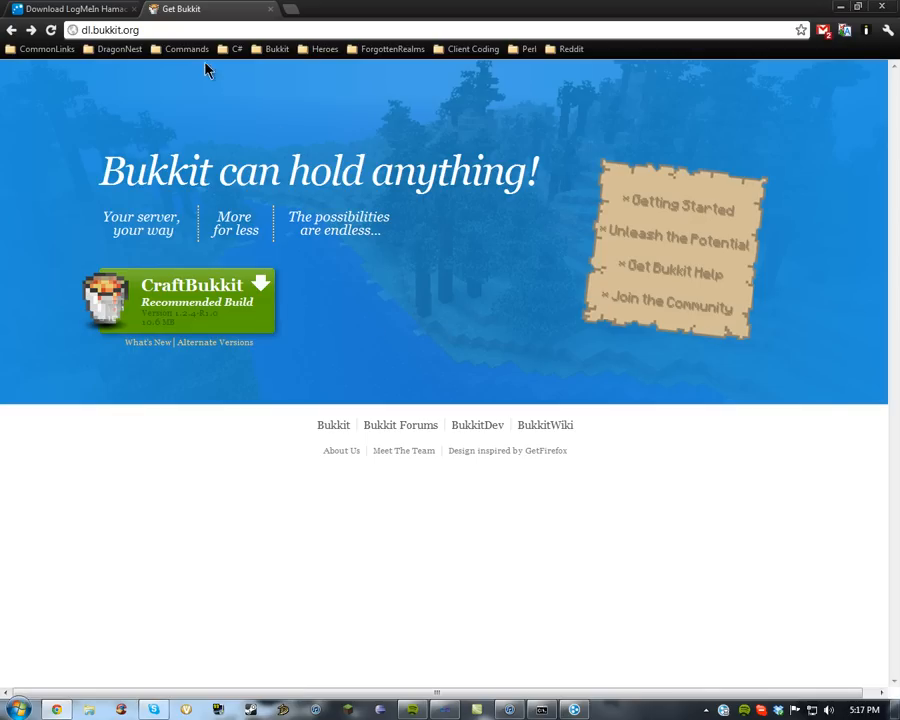
Filter the alternate CraftBukkit versions to show only Recommended Builds.
click(179, 30)
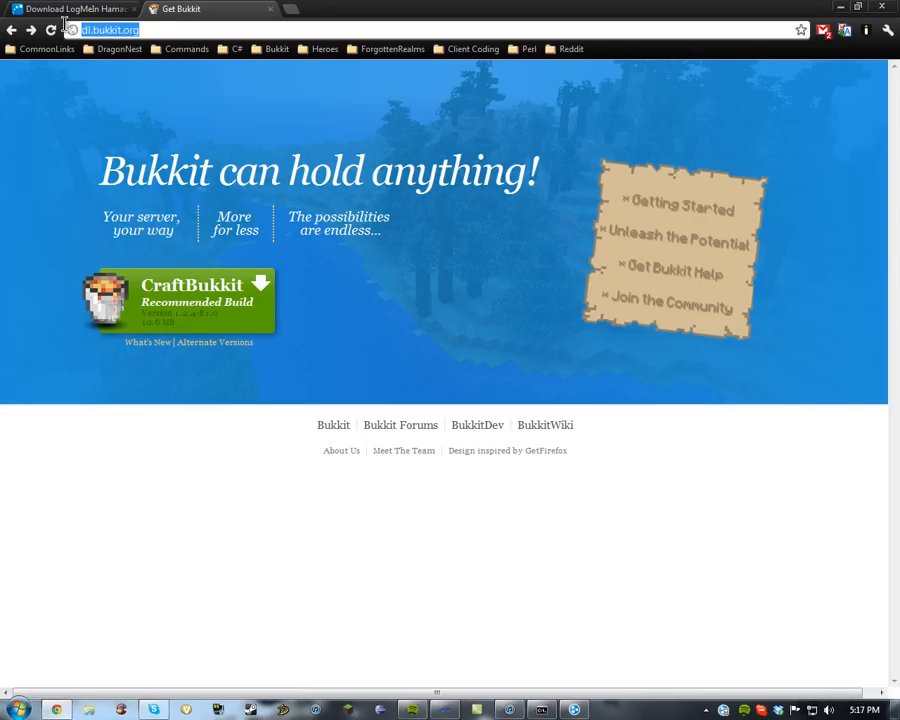
click(160, 30)
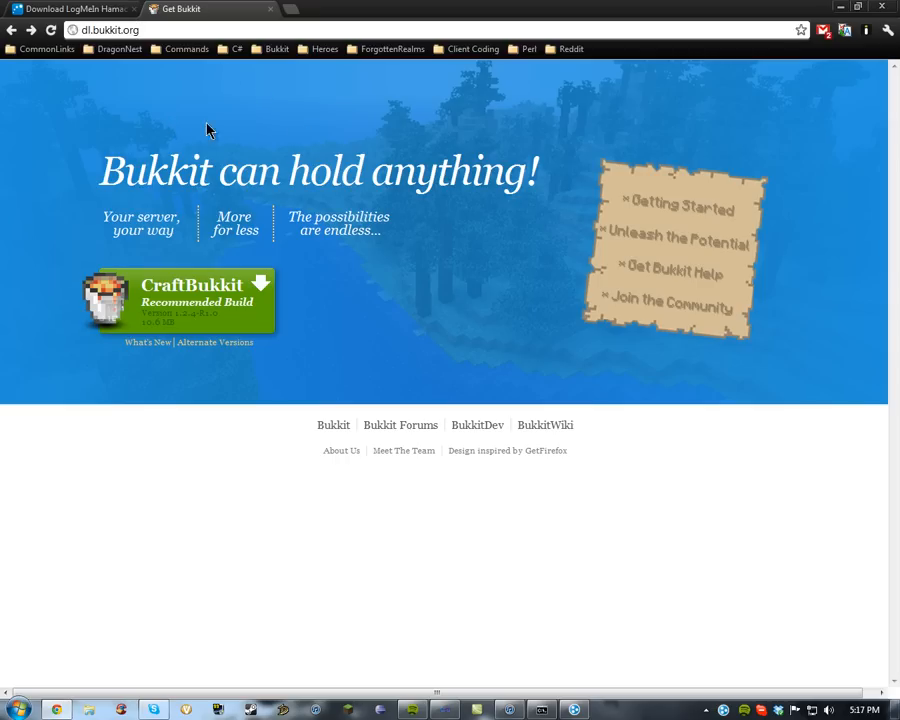
click(216, 343)
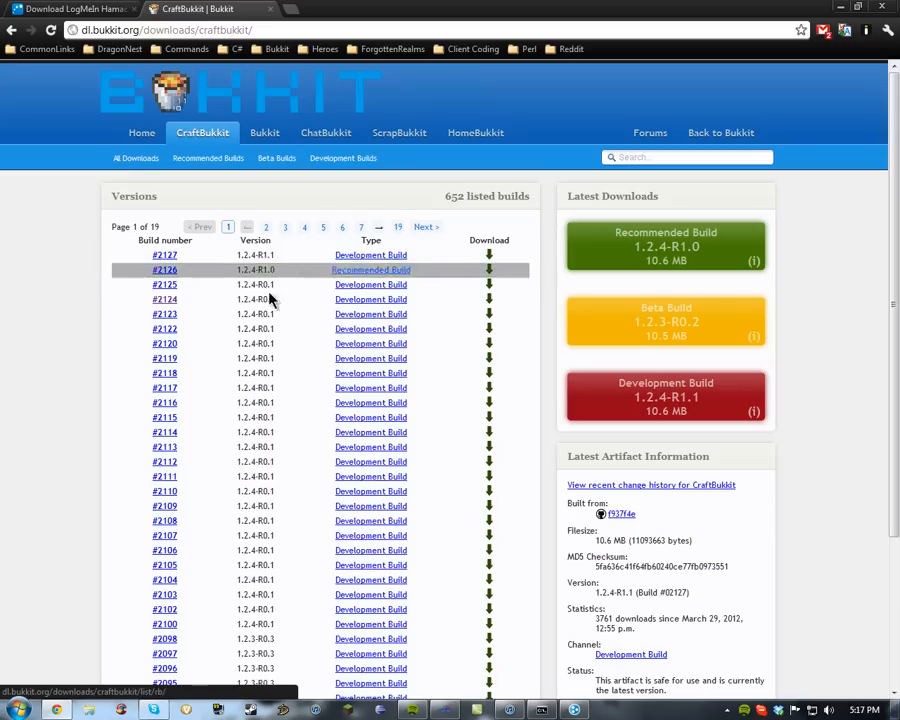
click(339, 272)
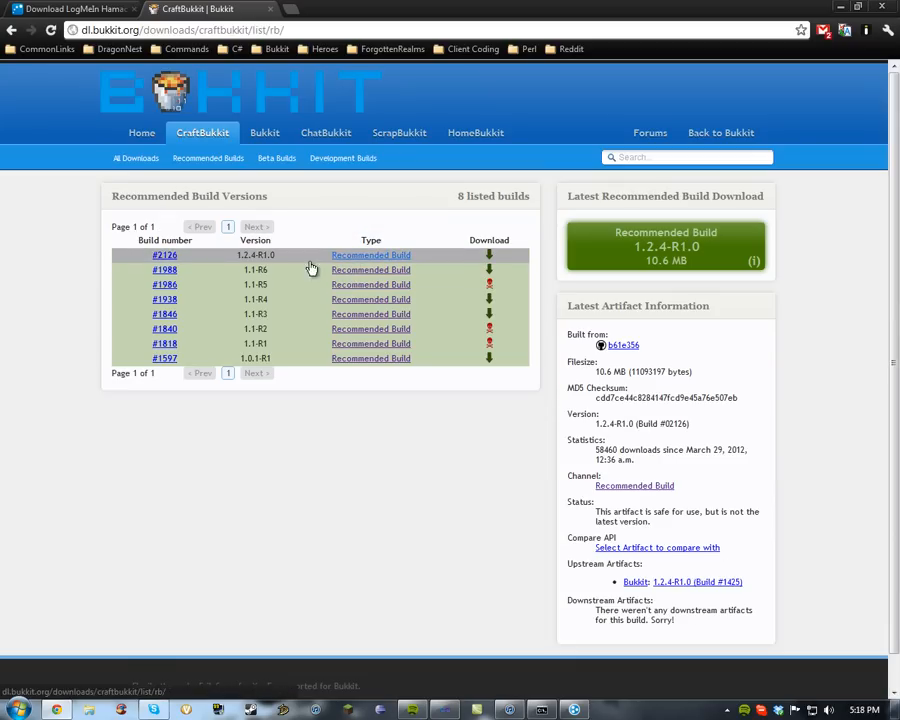
Download the CraftBukkit 1.2.4-R1.0 build and keep the file despite the safety warning.
click(167, 257)
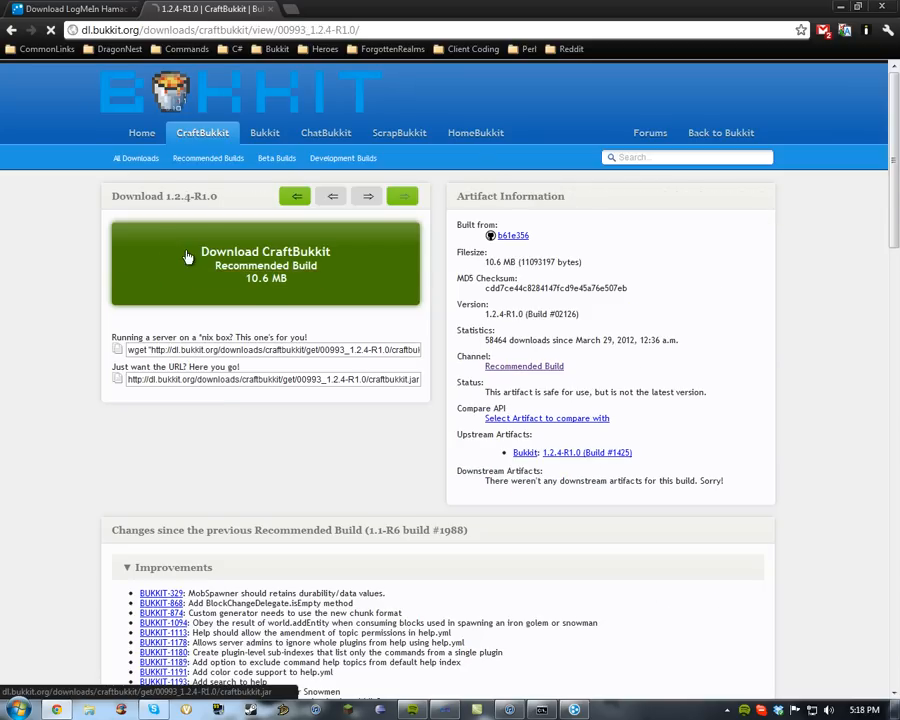
click(175, 263)
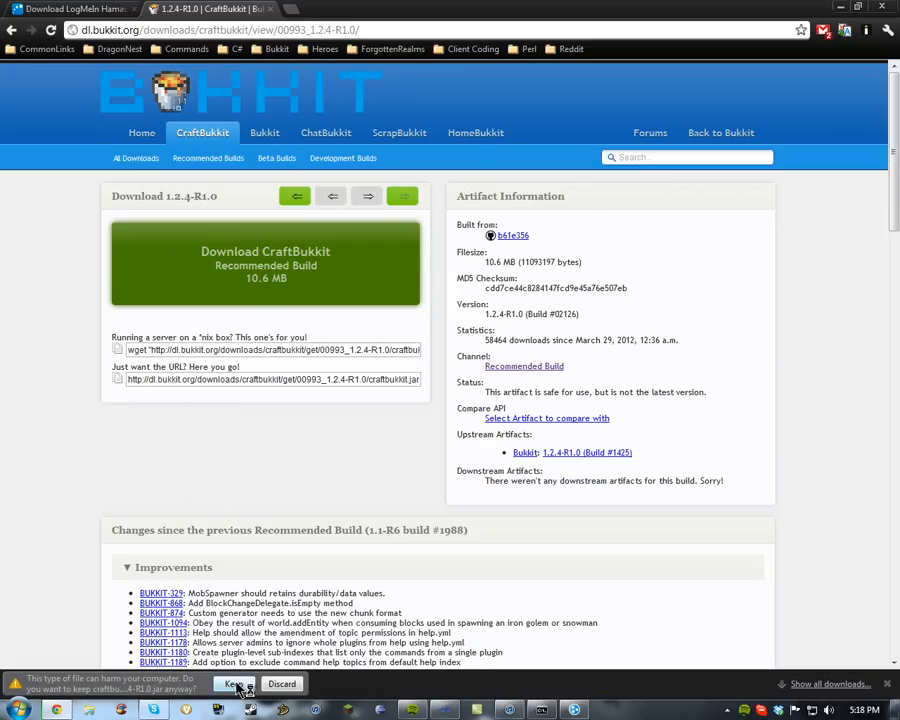
click(233, 684)
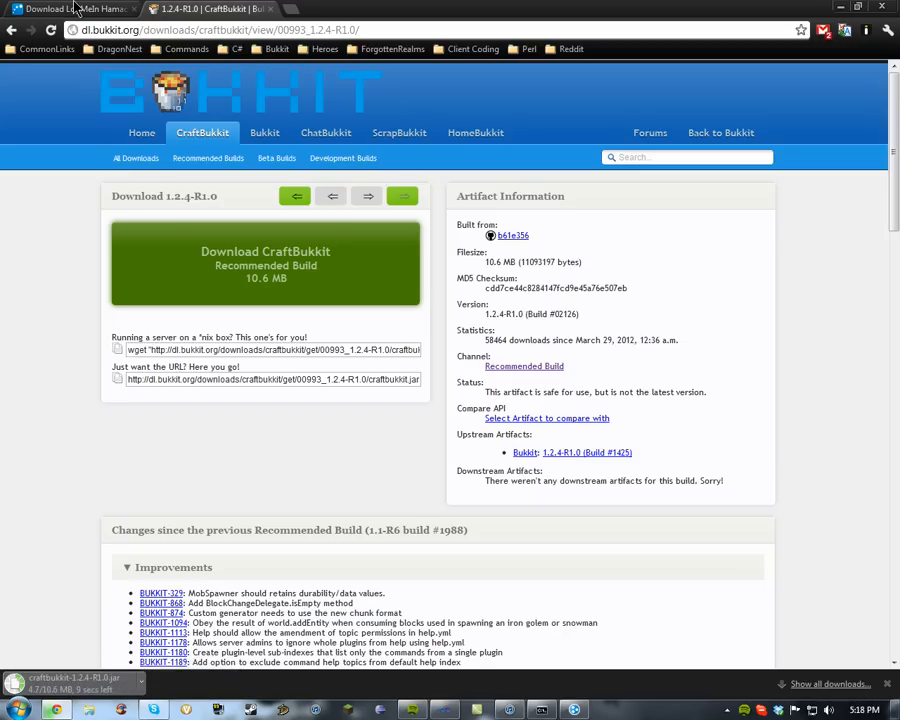
click(88, 10)
Leave the BreenCraft network in the Hamachi client, then minimize and restore Chrome.
click(538, 708)
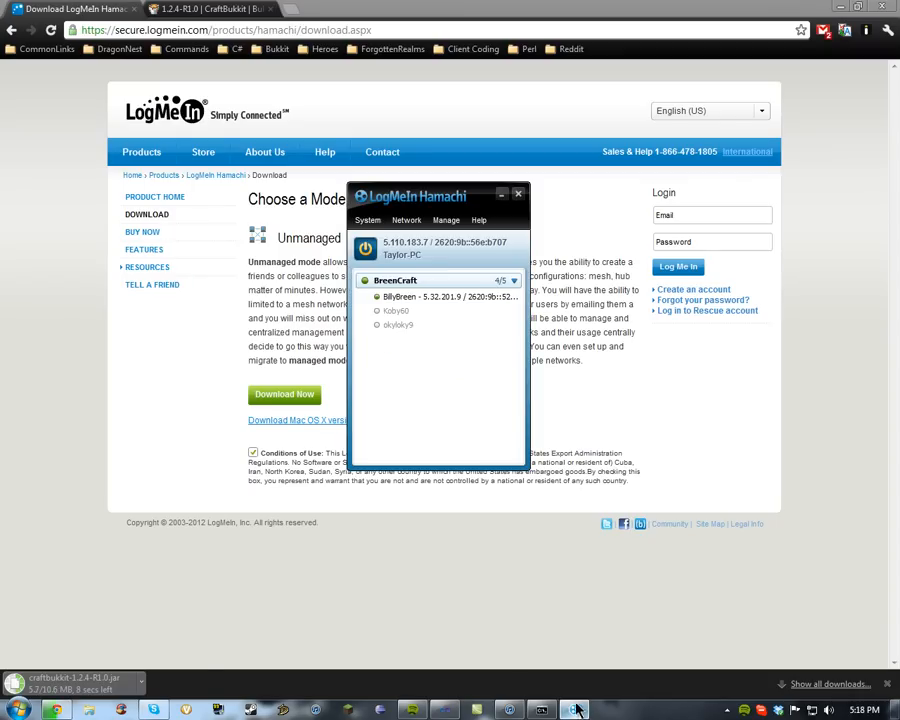
right_click(516, 281)
click(545, 320)
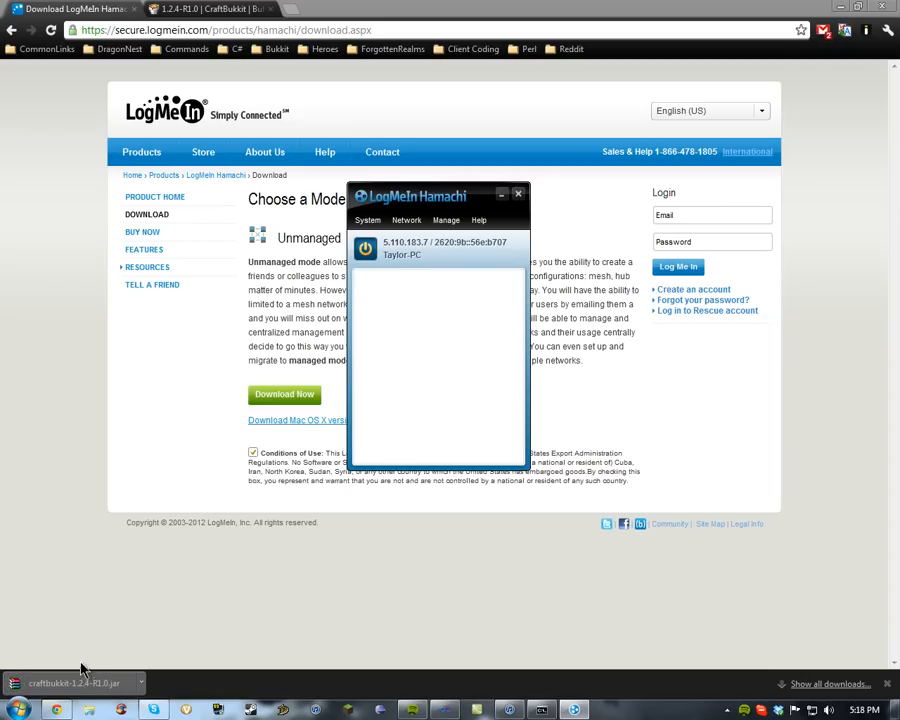
click(842, 6)
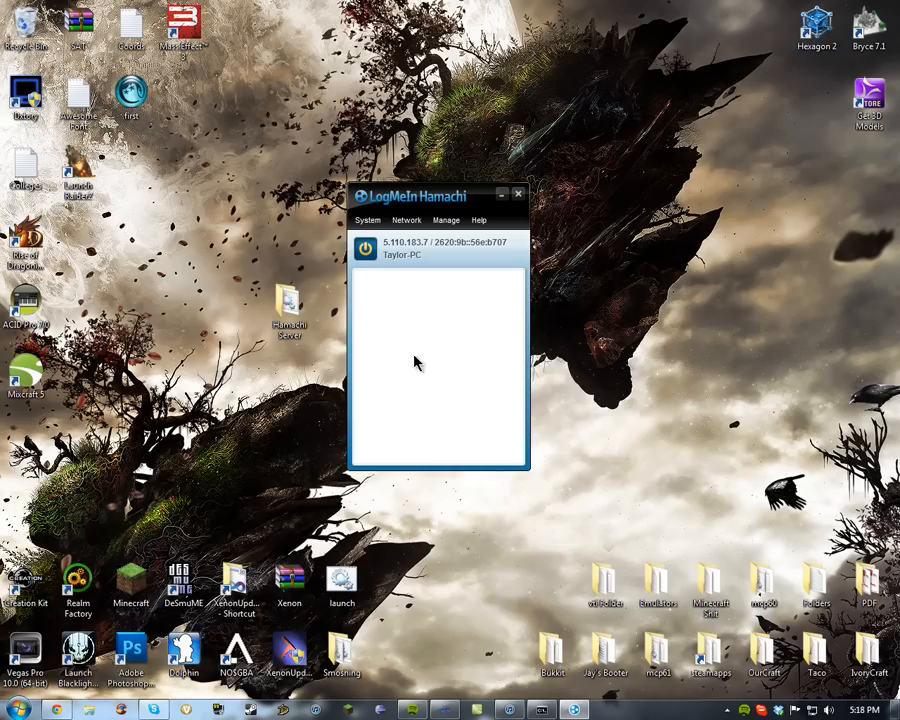
click(56, 710)
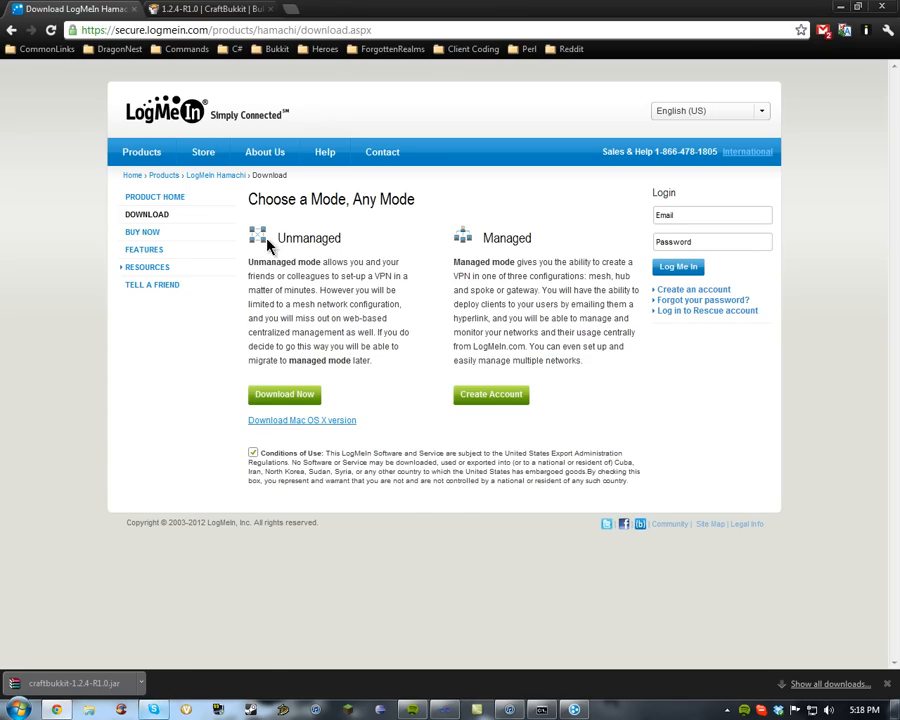
Rearrange the Hamachi and browser windows and move the Hamachi Server folder higher on the desktop.
double_click(330, 4)
click(522, 290)
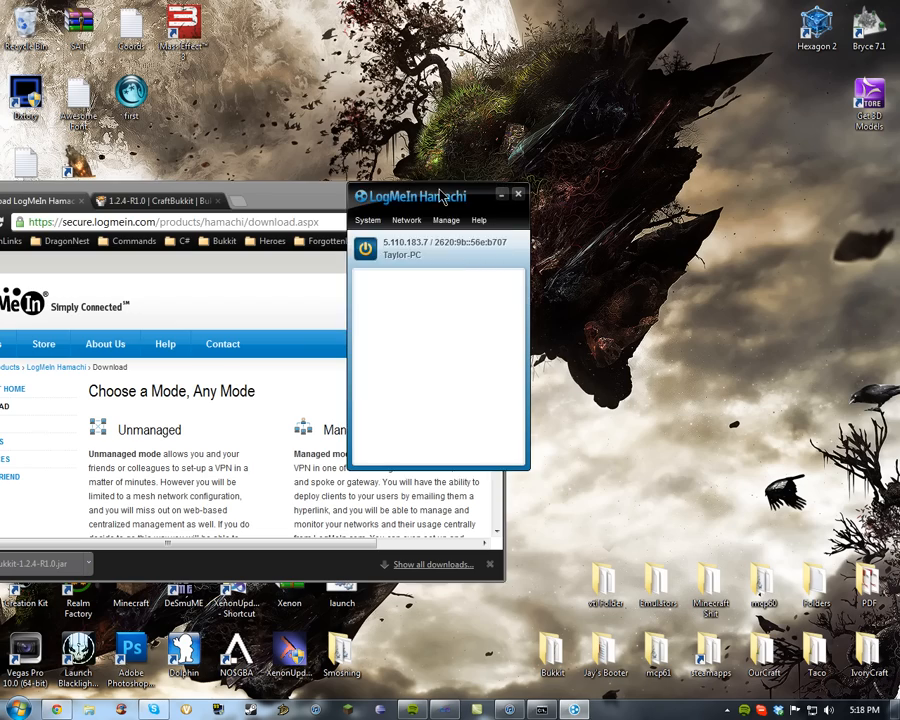
drag(443, 197, 630, 217)
drag(376, 202, 486, 325)
right_click(390, 120)
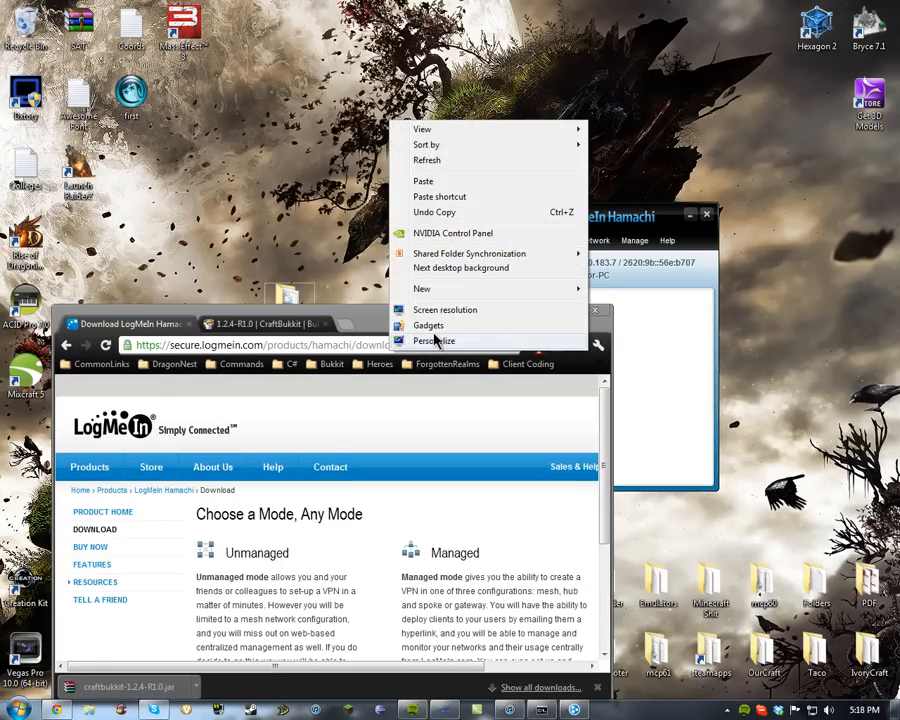
click(302, 217)
drag(305, 290, 291, 178)
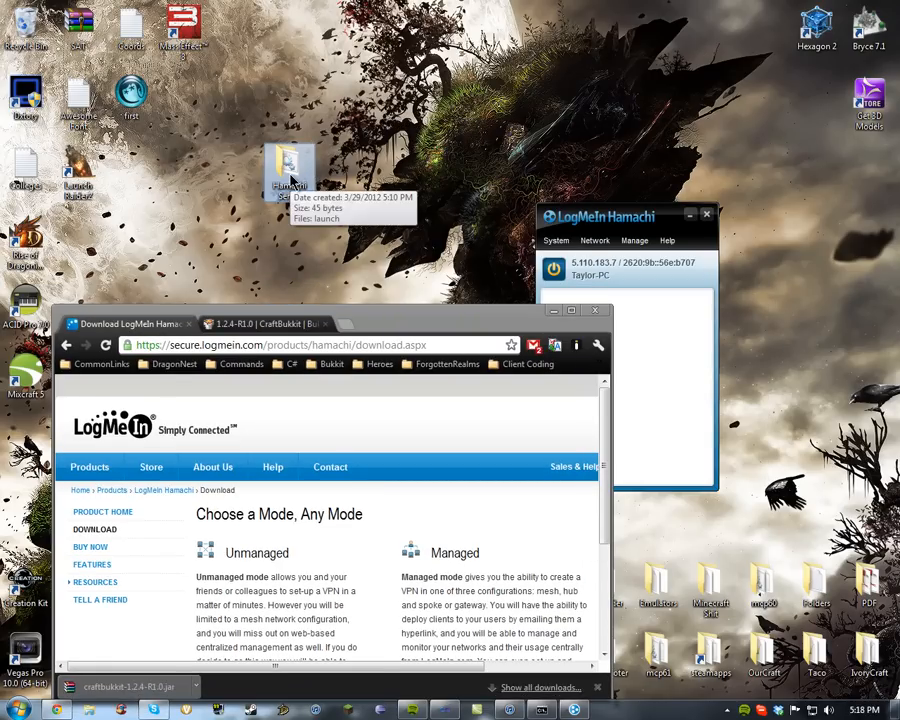
Move craftbukkit-1.2.4-R1.0.jar from the download bar into Hamachi Server and close Chrome.
double_click(291, 178)
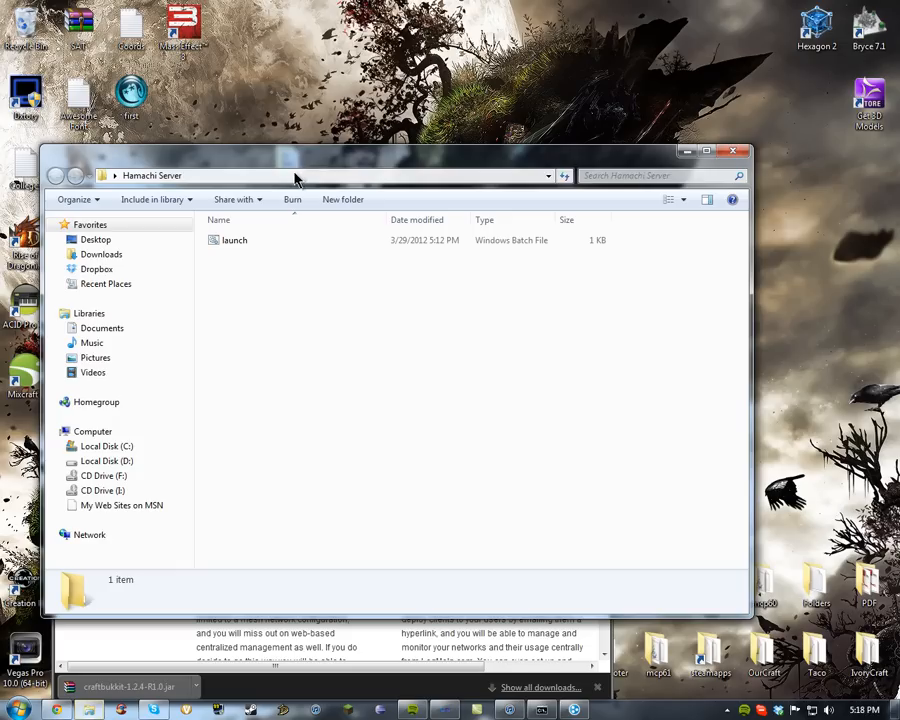
drag(295, 148, 307, 18)
click(250, 121)
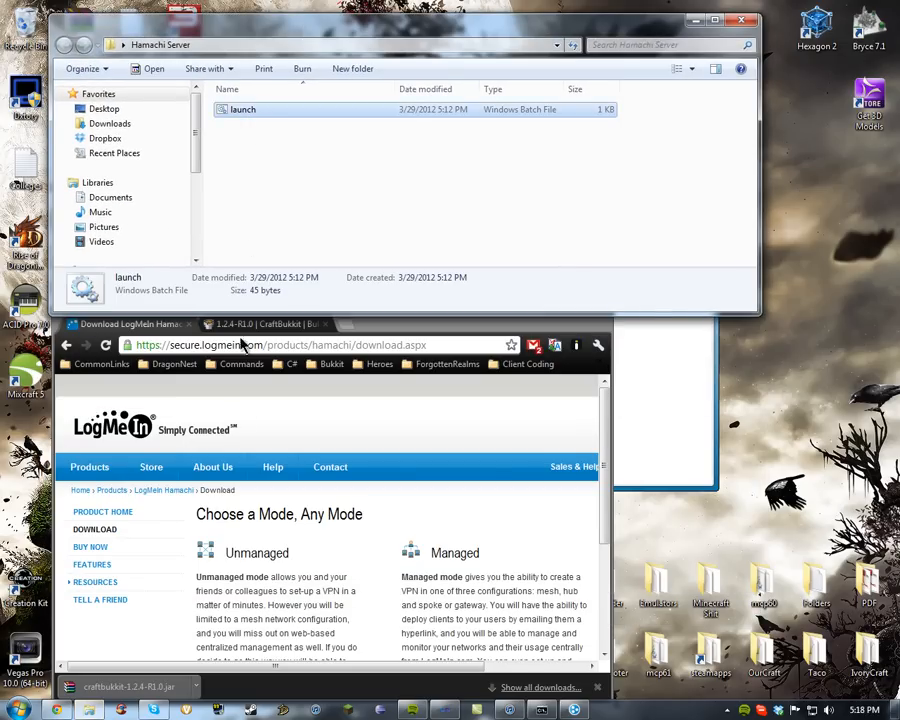
drag(125, 690, 367, 196)
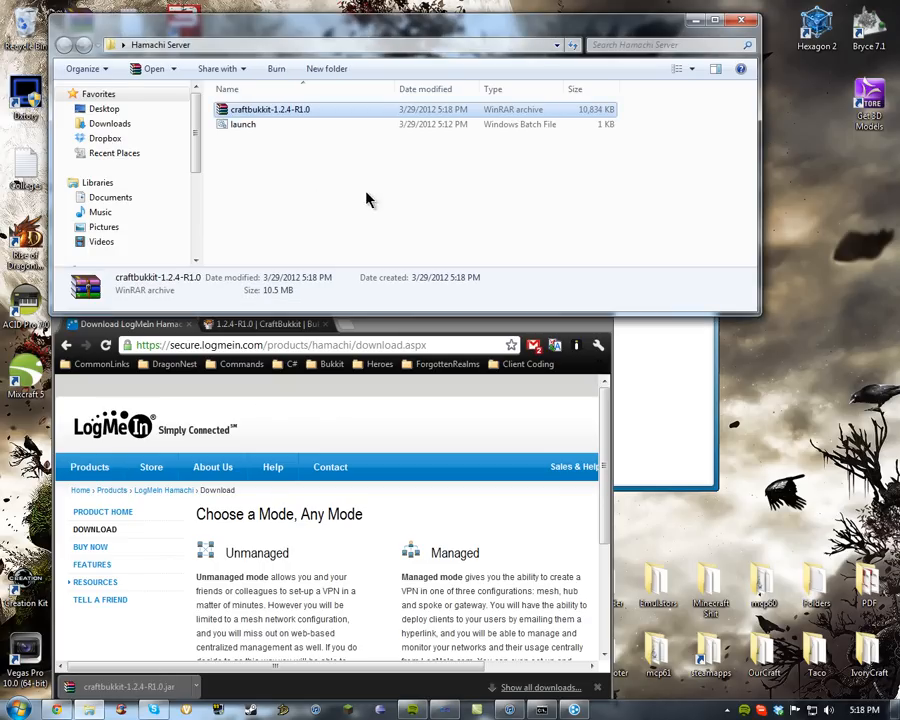
click(189, 324)
click(189, 324)
click(488, 227)
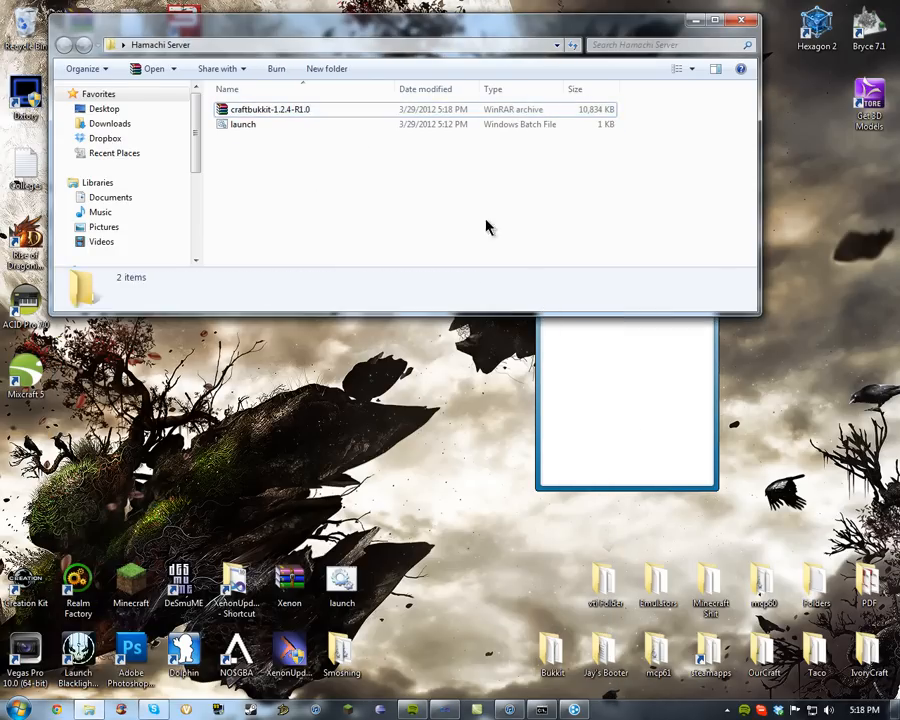
mouse_move(584, 227)
mouse_down()
mouse_move(347, 420)
mouse_move(363, 353)
mouse_up()
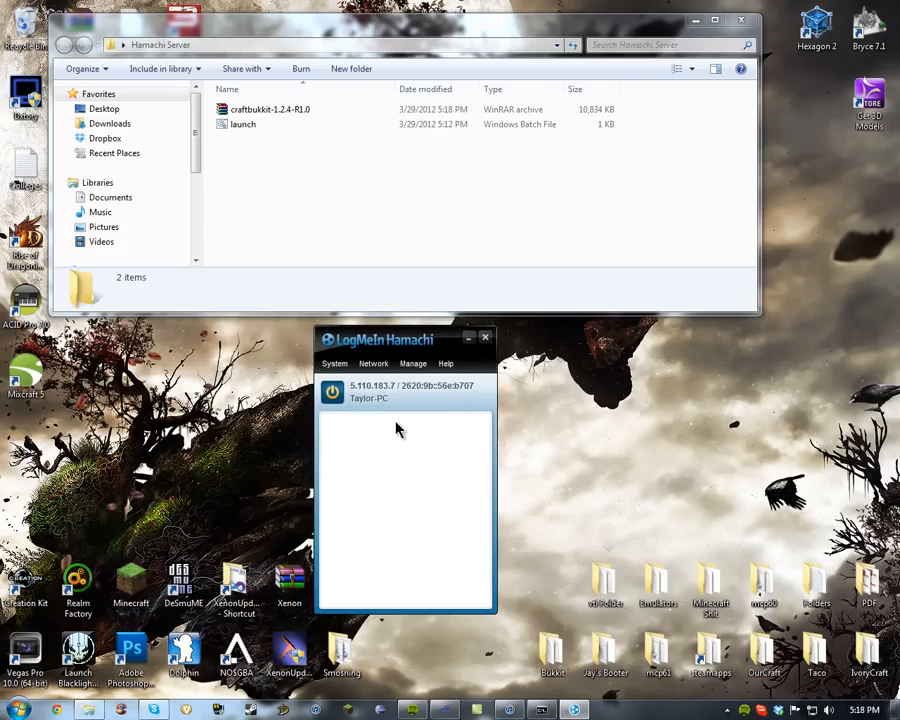
Create a password-protected network, renaming the taken ID MelonCraft to MelonCraftServer.
click(373, 364)
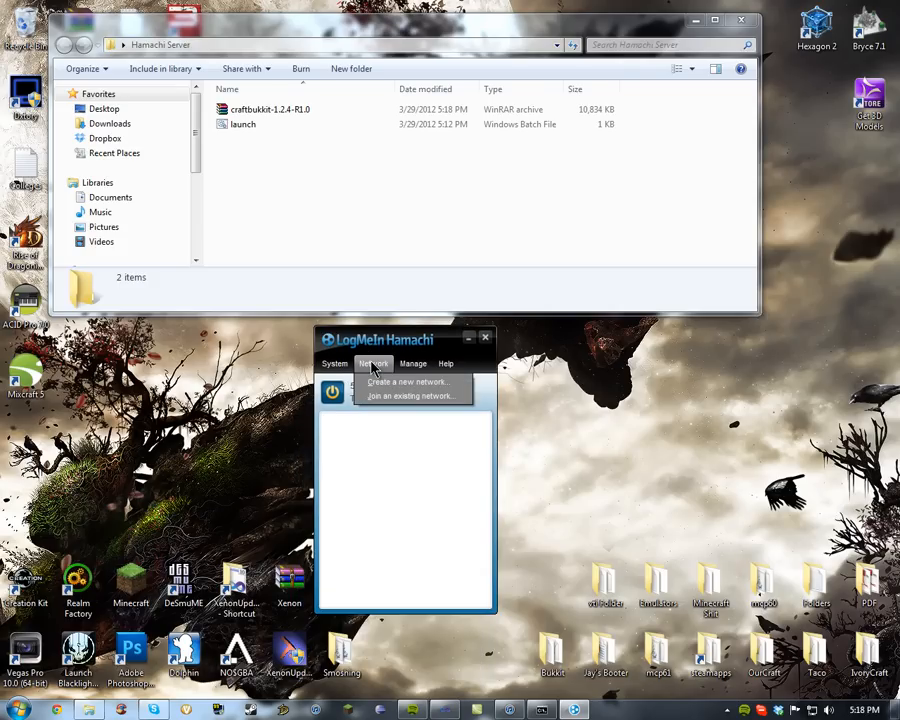
click(378, 382)
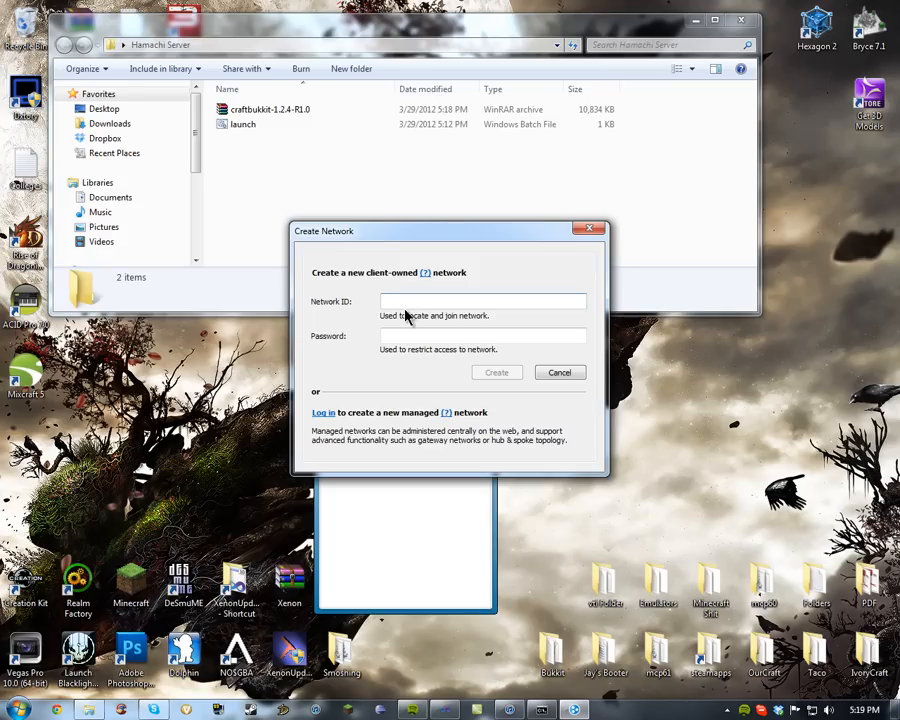
text(MelonCraft)
click(460, 335)
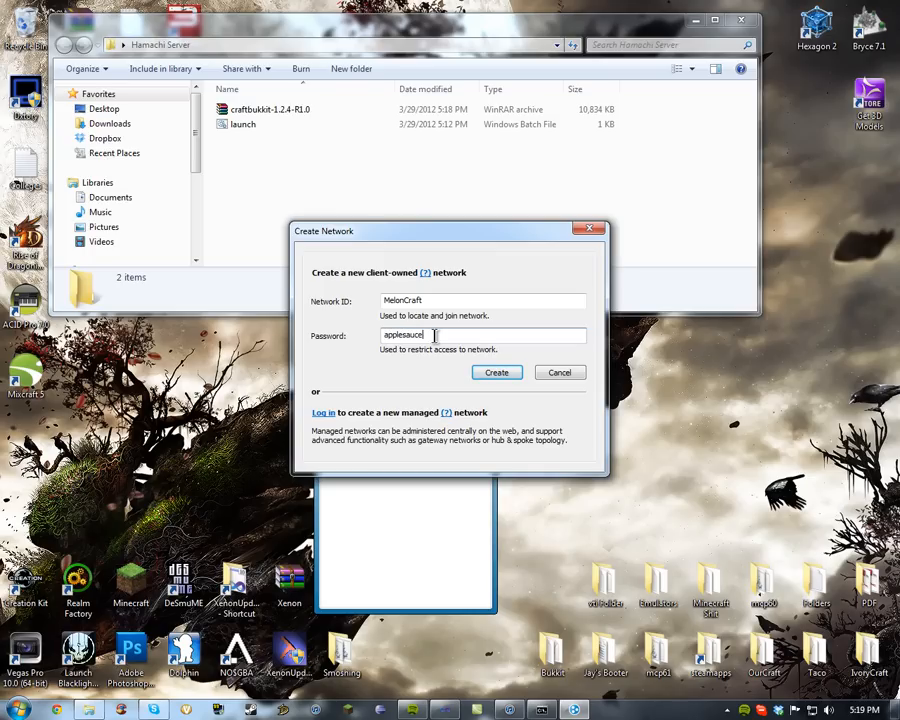
click(485, 374)
mouse_move(445, 302)
mouse_down()
mouse_move(381, 301)
mouse_move(472, 295)
mouse_move(376, 302)
mouse_move(453, 304)
mouse_up()
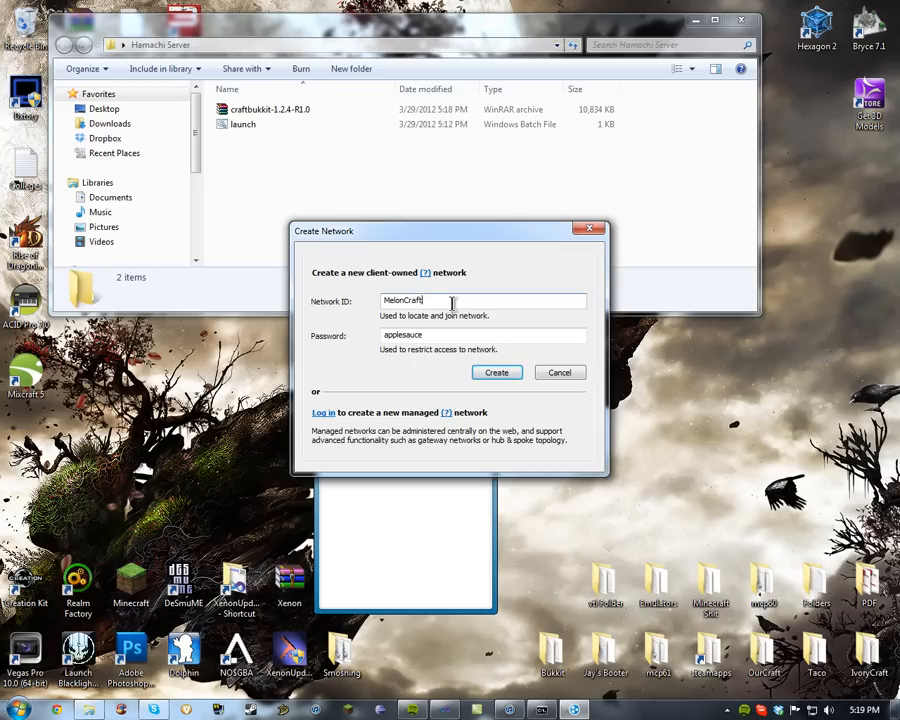
click(500, 372)
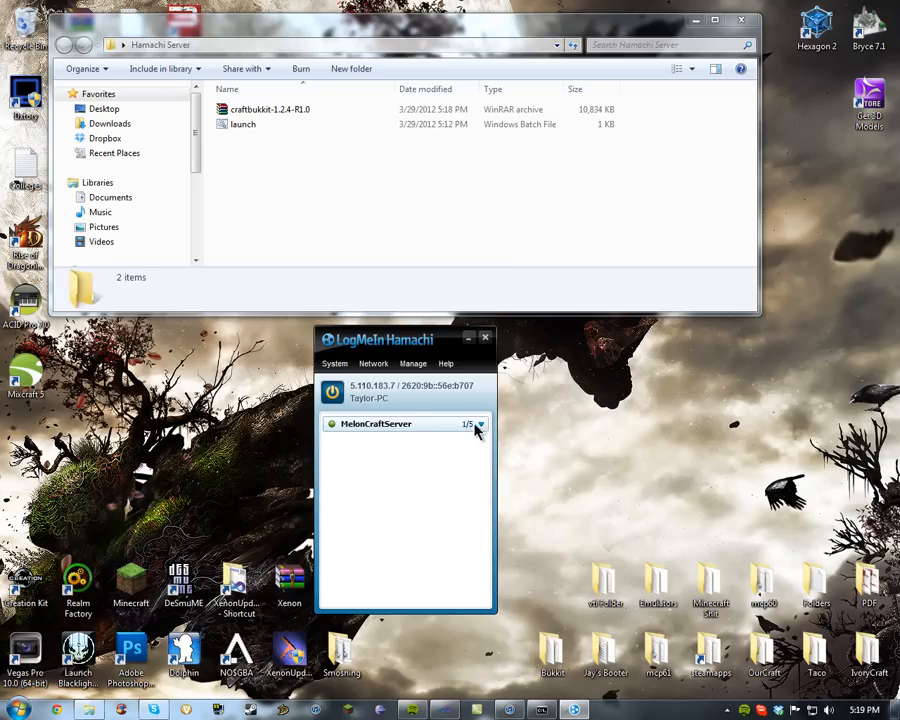
right_click(479, 427)
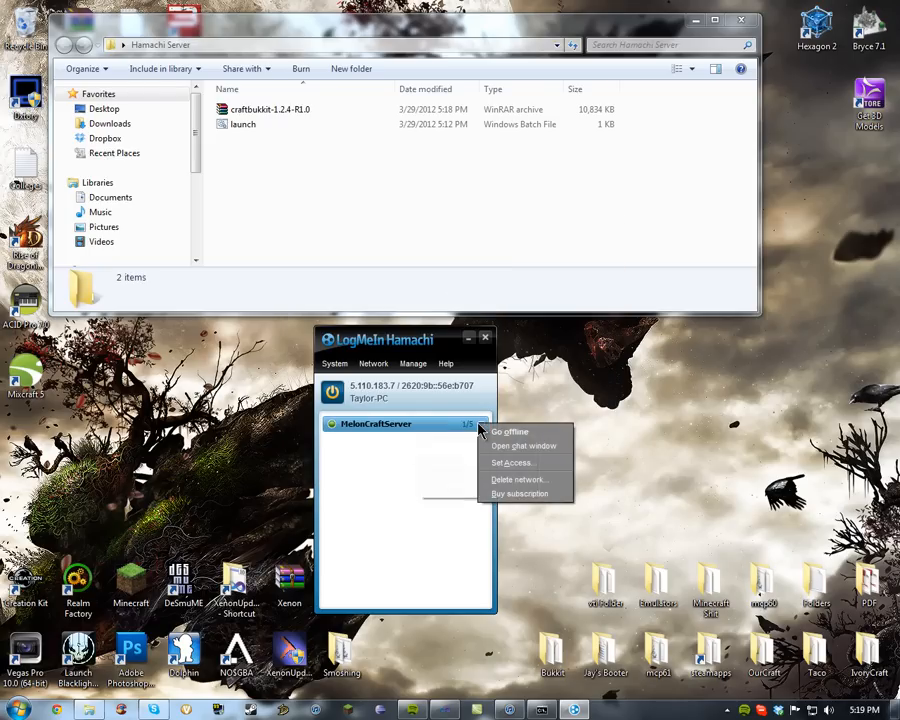
click(509, 463)
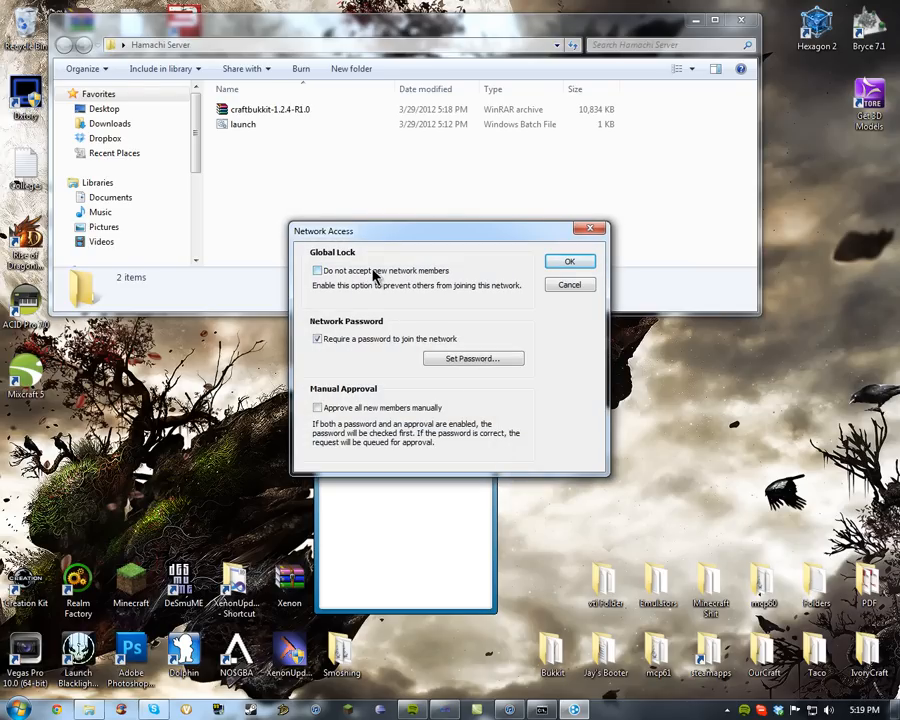
drag(472, 227, 240, 78)
click(406, 90)
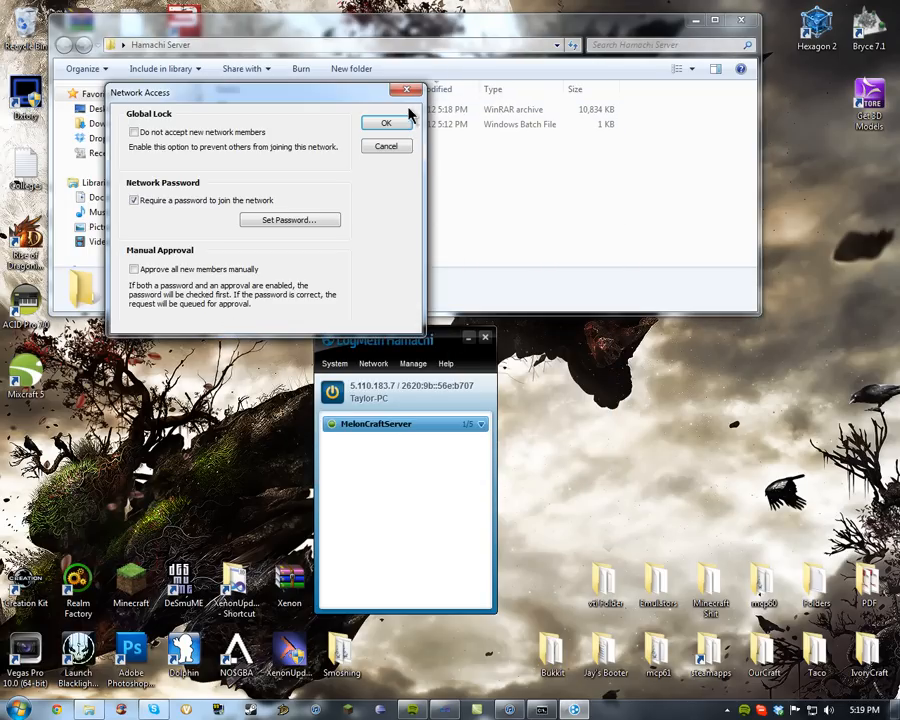
click(406, 118)
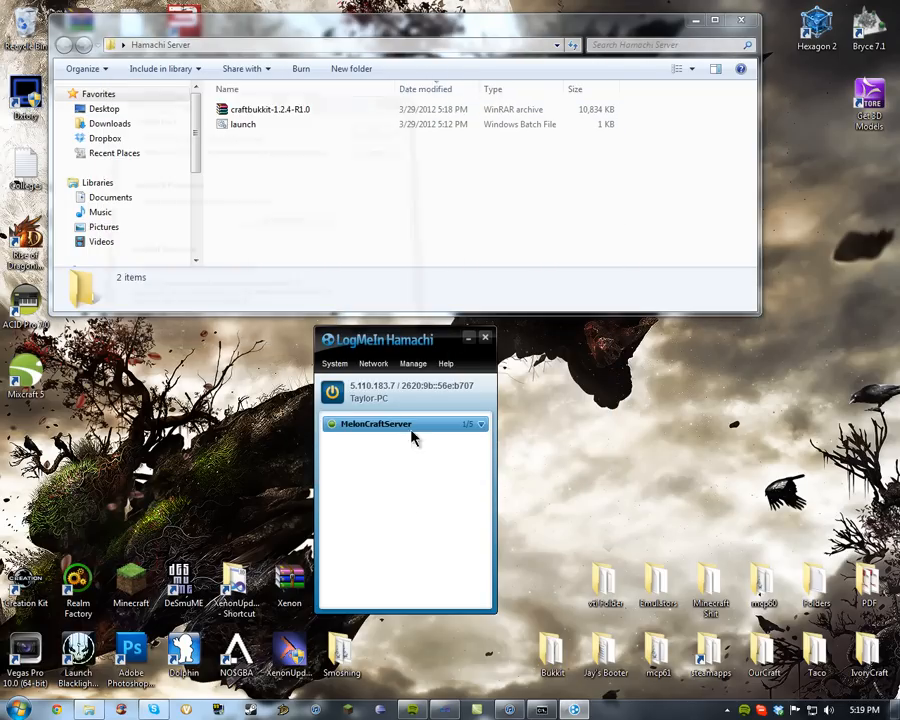
click(481, 424)
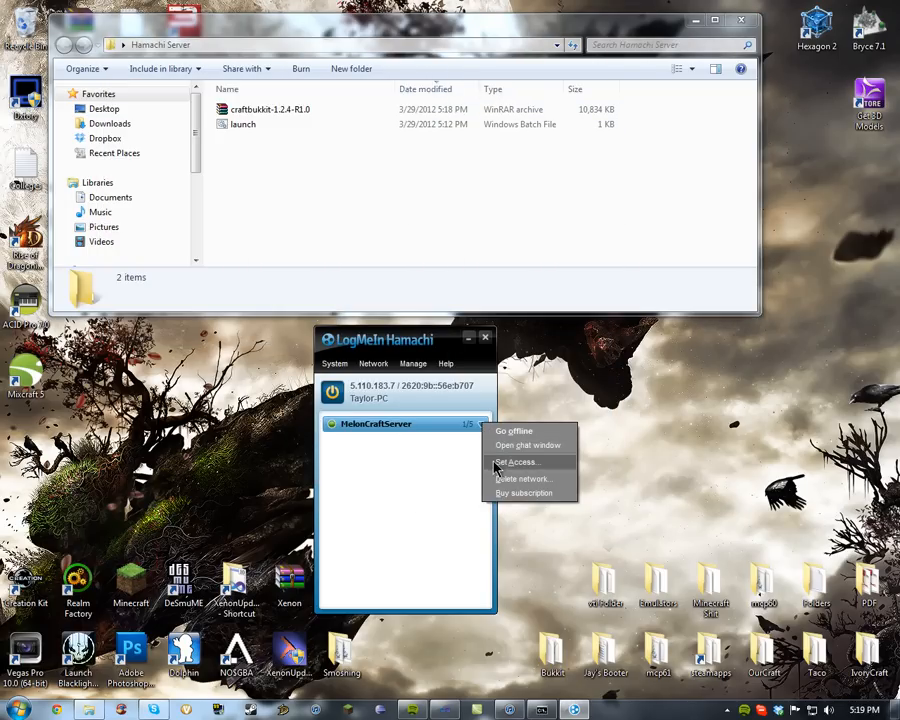
click(495, 462)
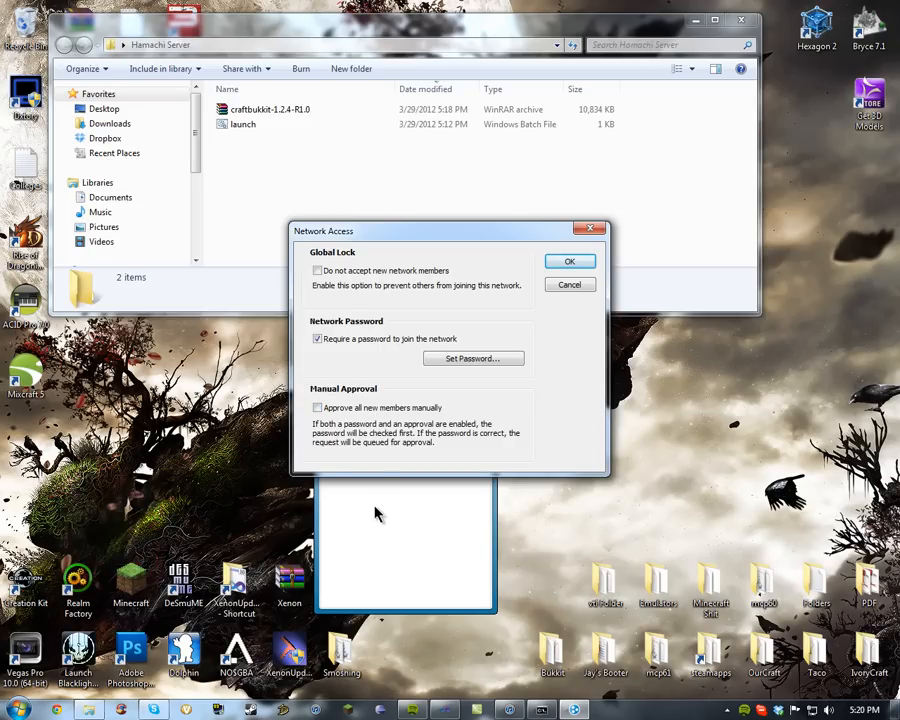
drag(390, 231, 320, 105)
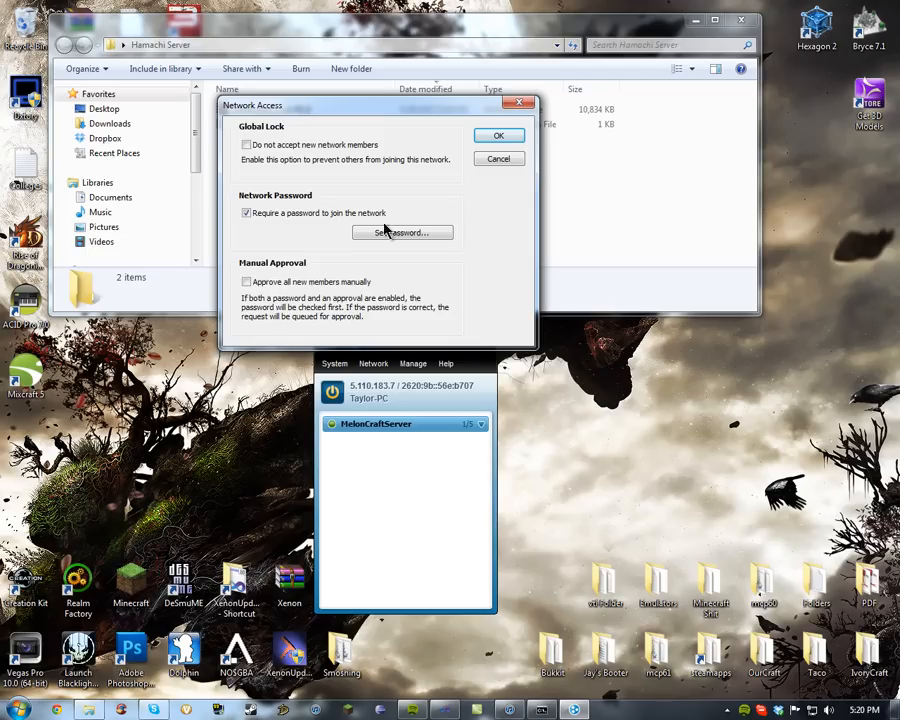
click(519, 103)
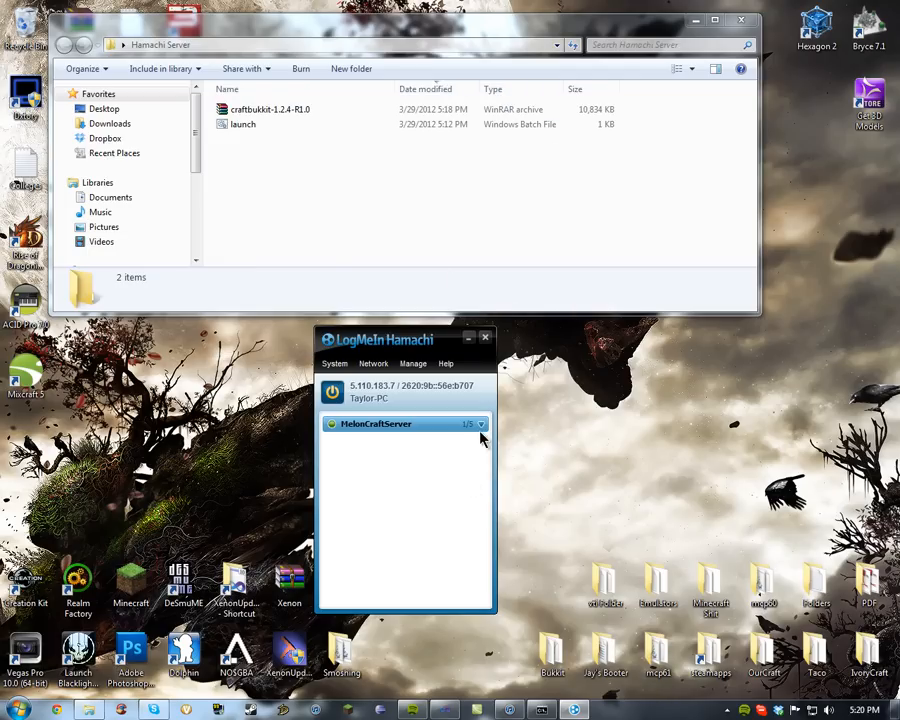
Start a new network from Hamachi's network actions list.
click(481, 426)
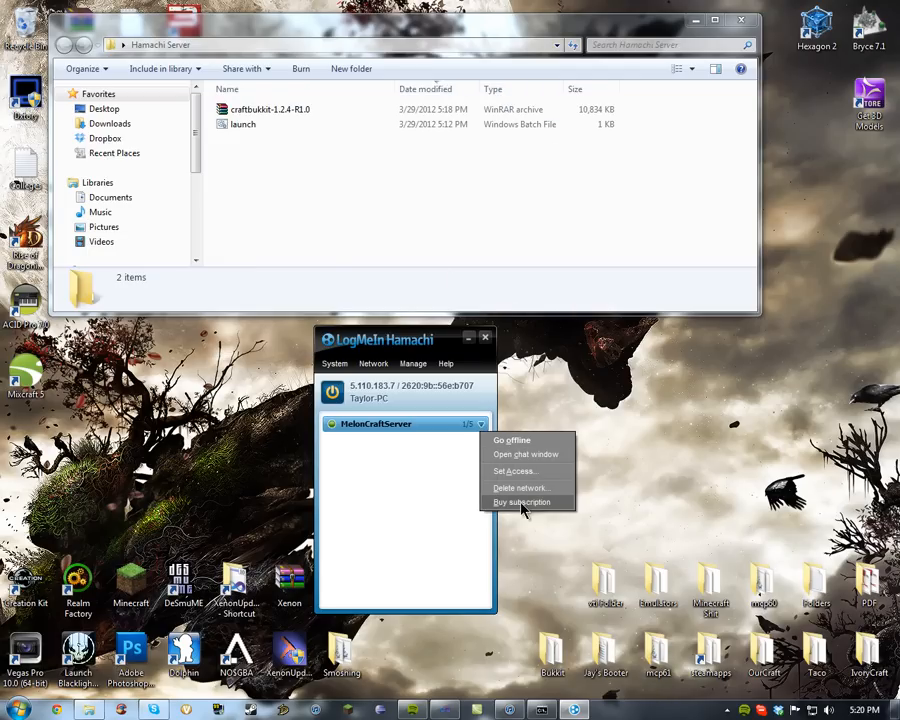
click(350, 512)
drag(426, 343, 433, 358)
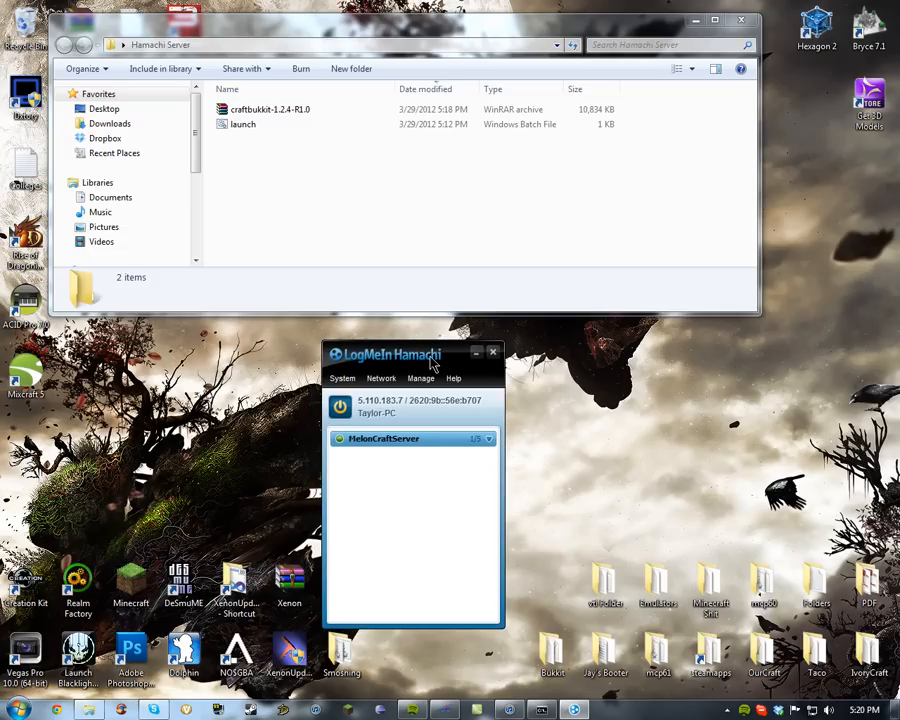
click(383, 380)
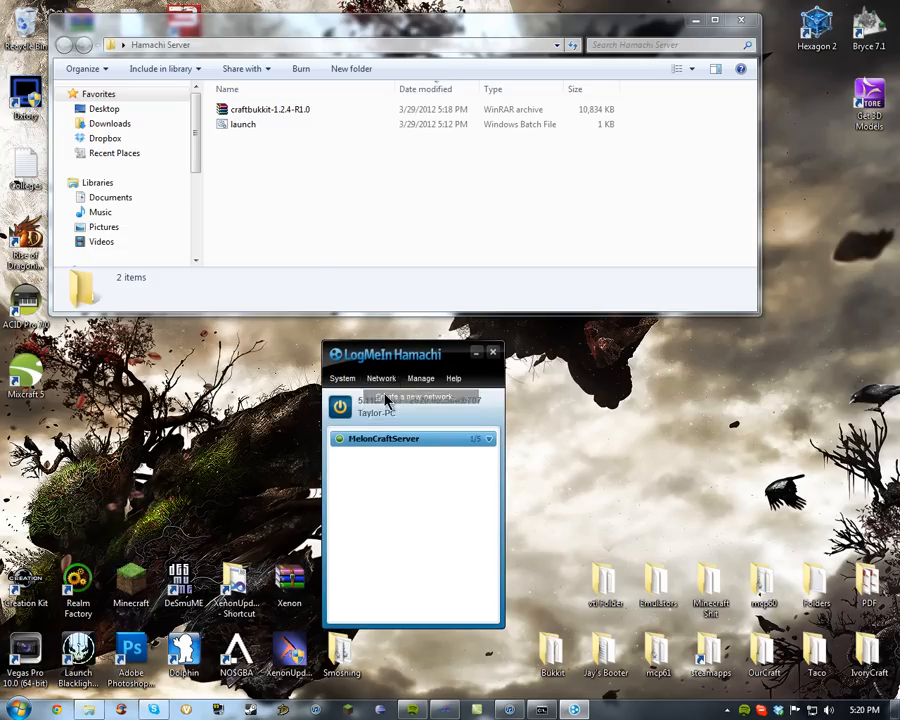
click(390, 396)
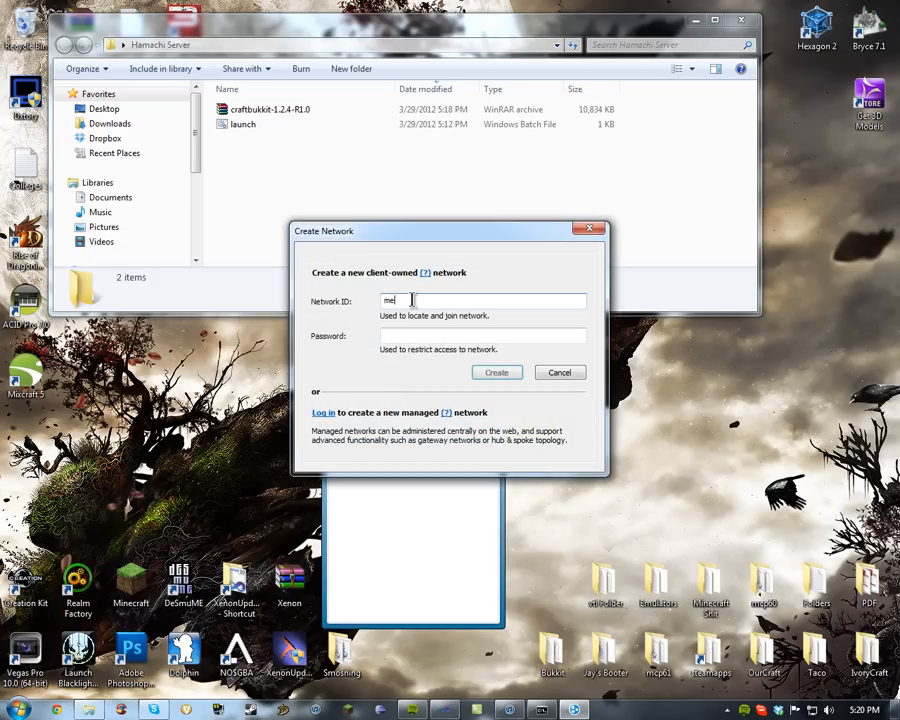
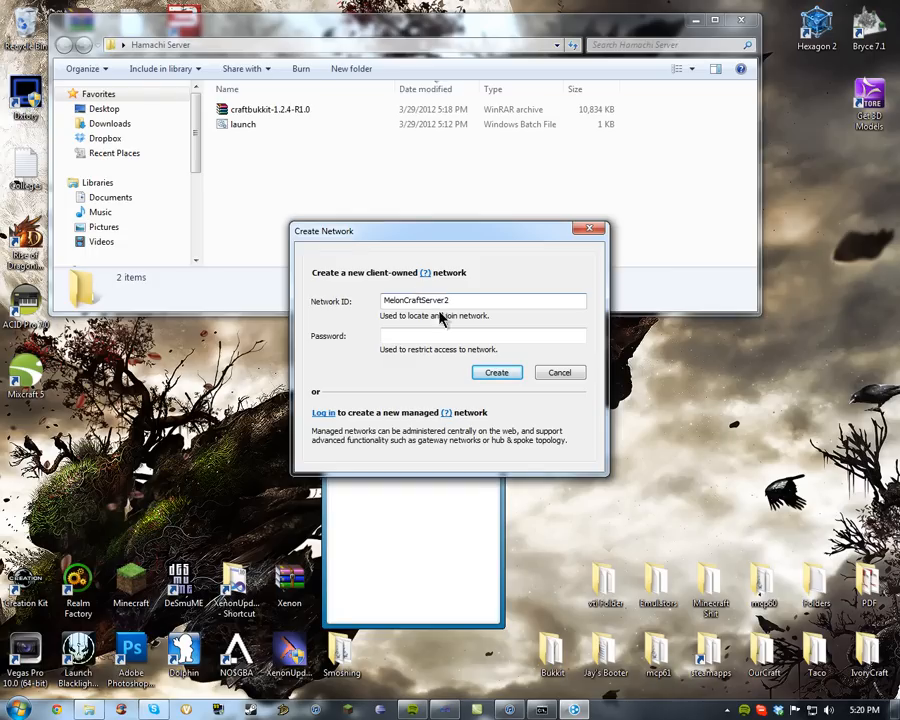
Enter network ID MelonCraftServer2 and a network password, then confirm creation.
click(494, 374)
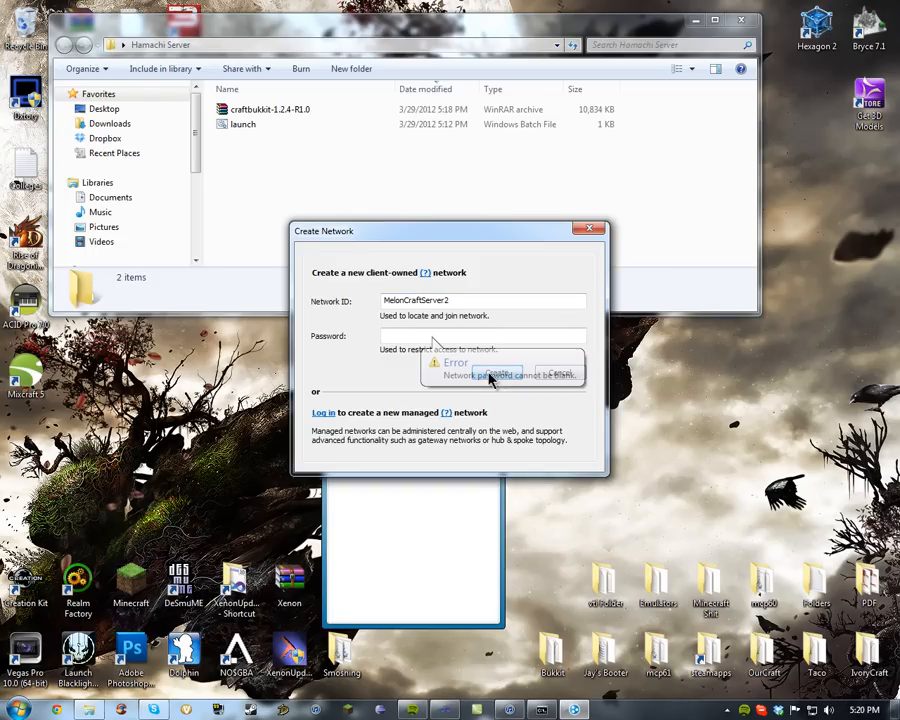
click(453, 333)
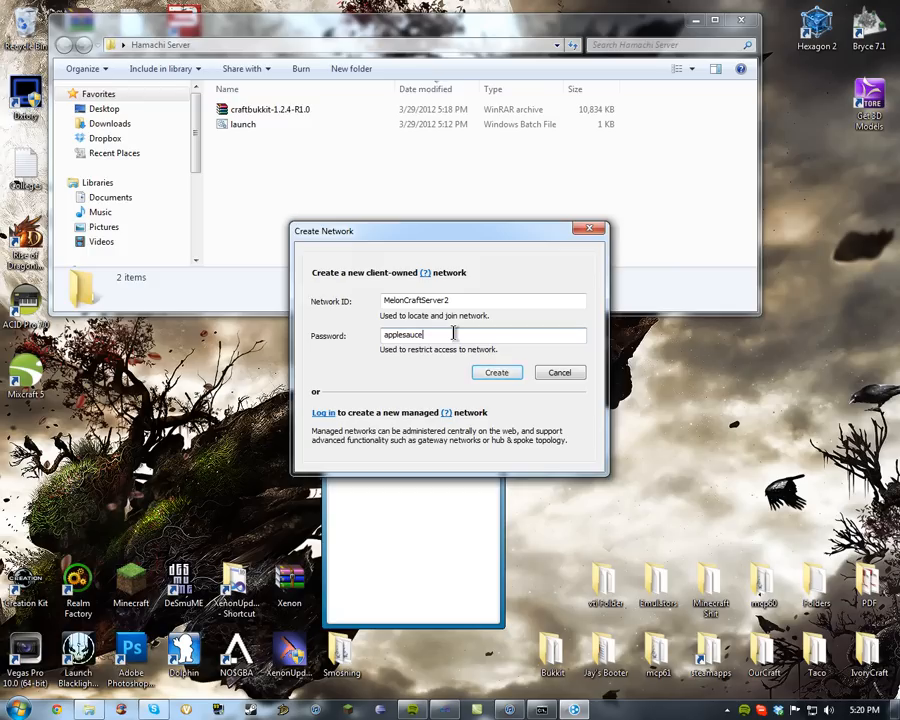
key(Return)
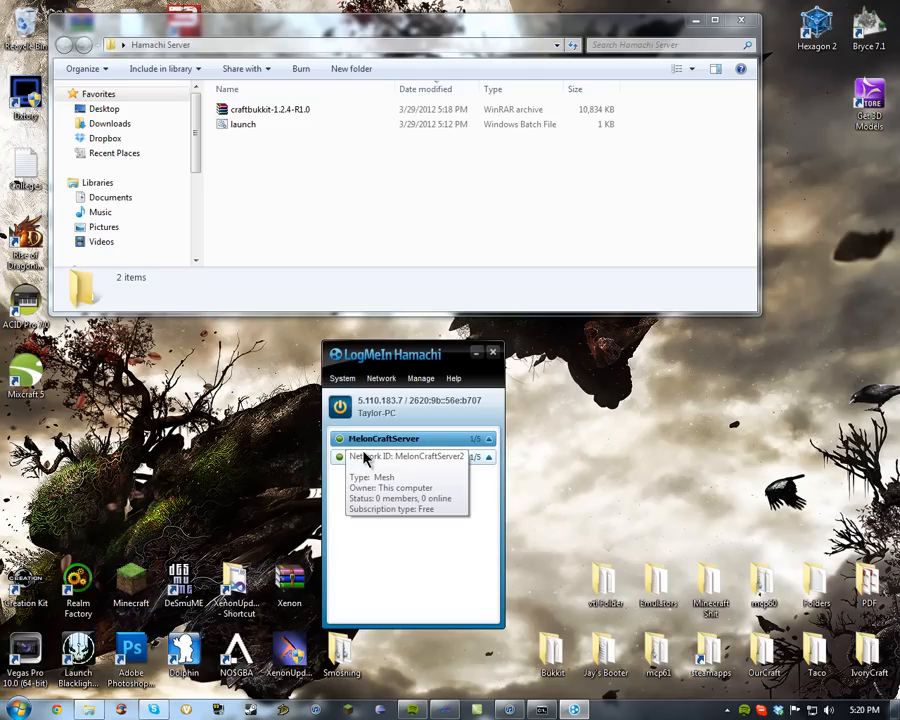
Open the launch script from the Hamachi Server folder in Notepad via Edit.
click(413, 177)
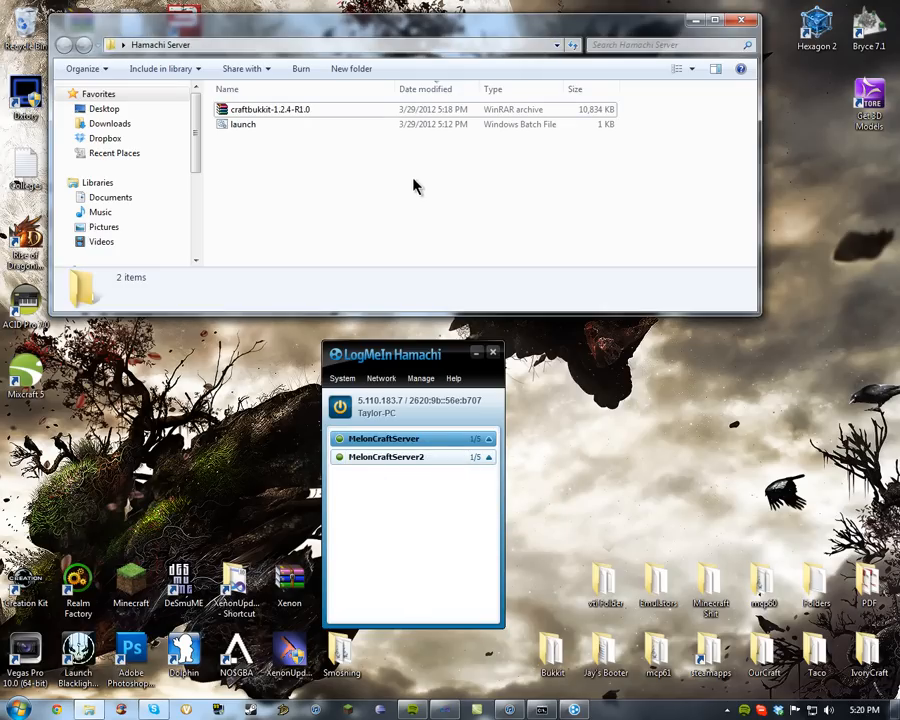
click(260, 127)
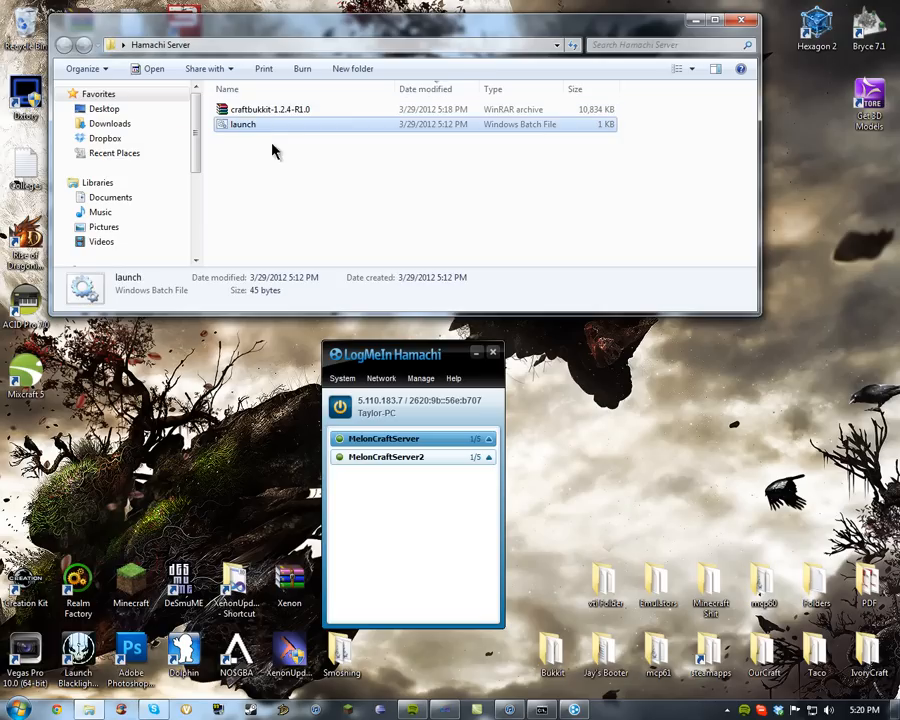
click(476, 355)
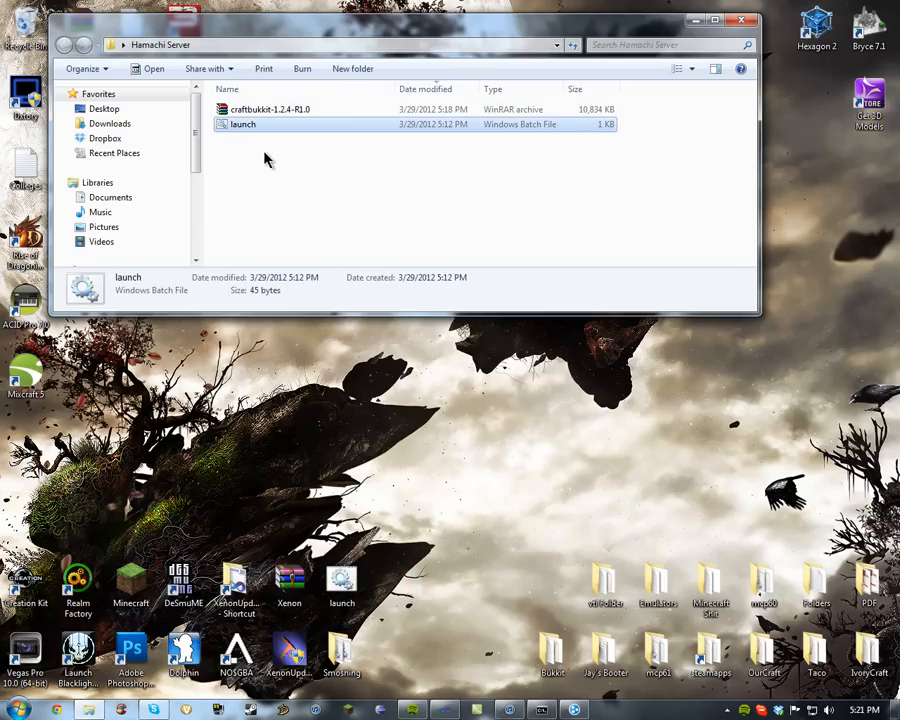
right_click(256, 136)
click(284, 147)
drag(271, 178, 207, 350)
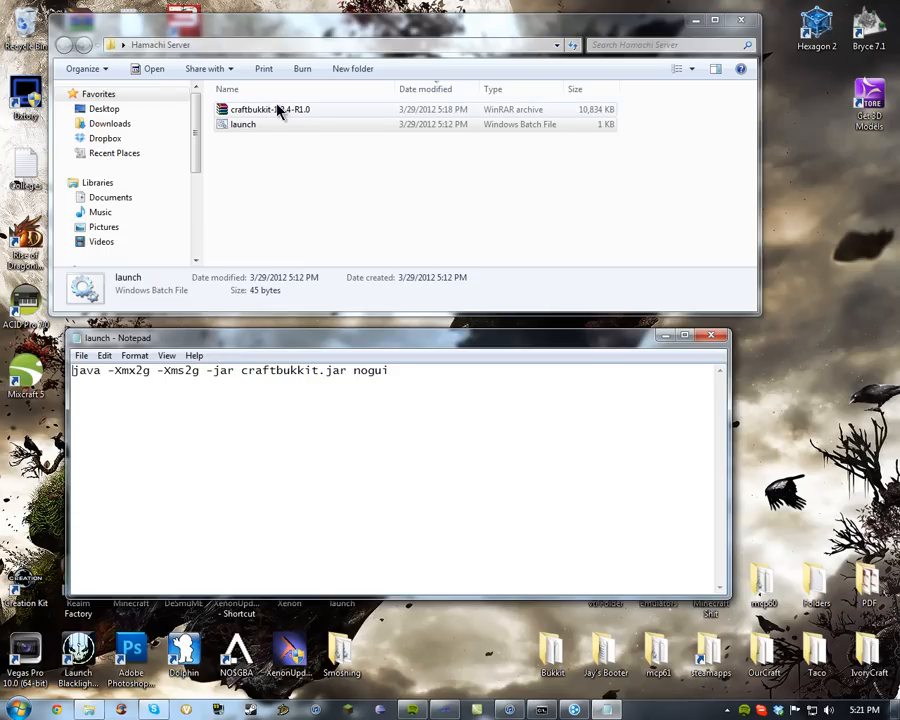
drag(386, 372, 191, 376)
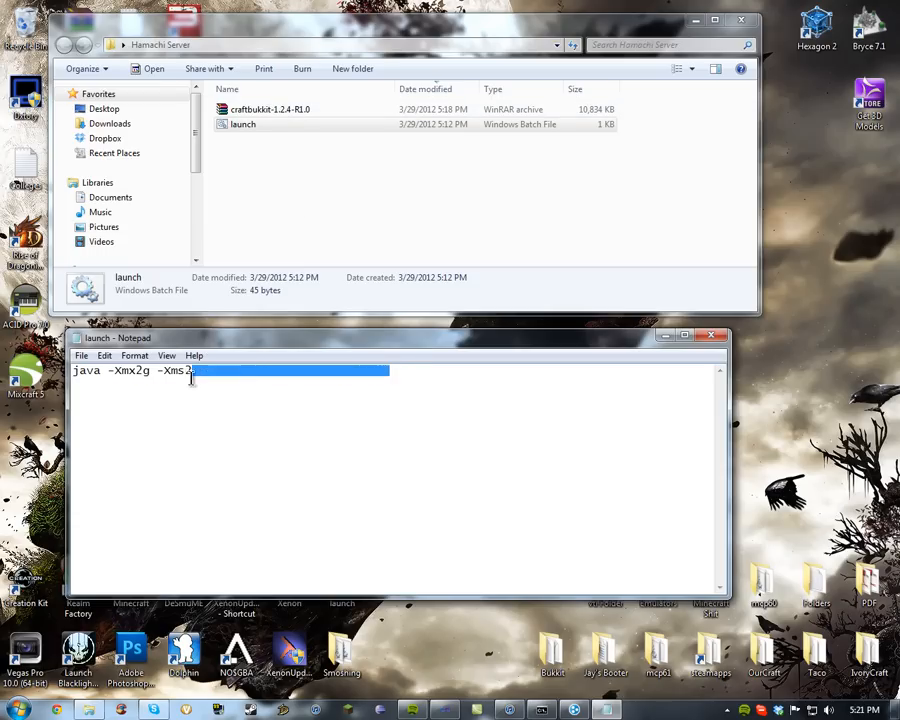
click(406, 400)
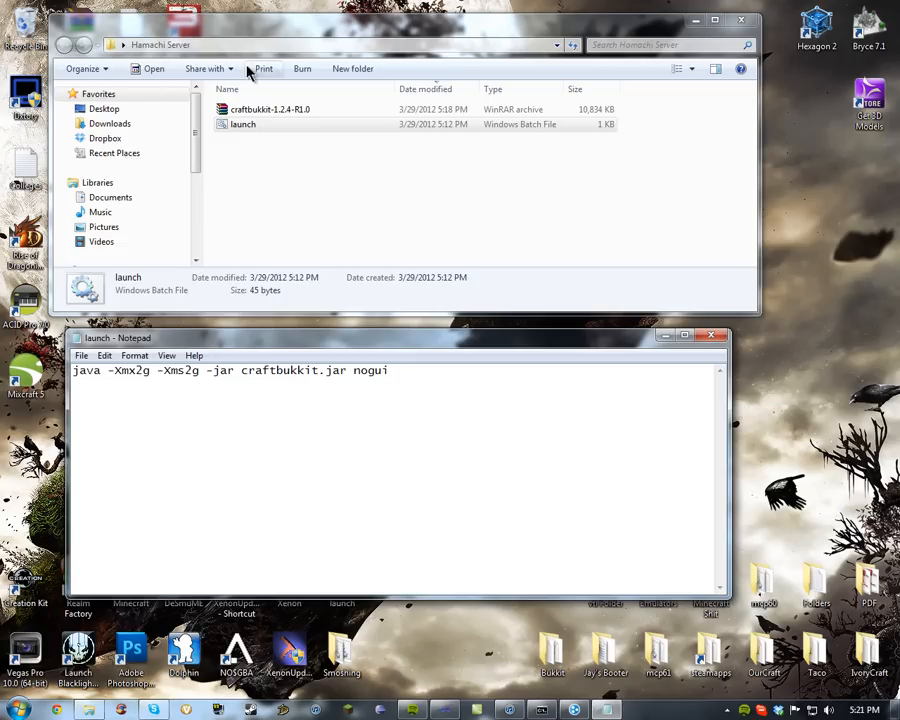
Rename the craftbukkit-1.2.4-R1.0 archive to craftbukkit by deleting the version suffix.
right_click(251, 110)
click(304, 433)
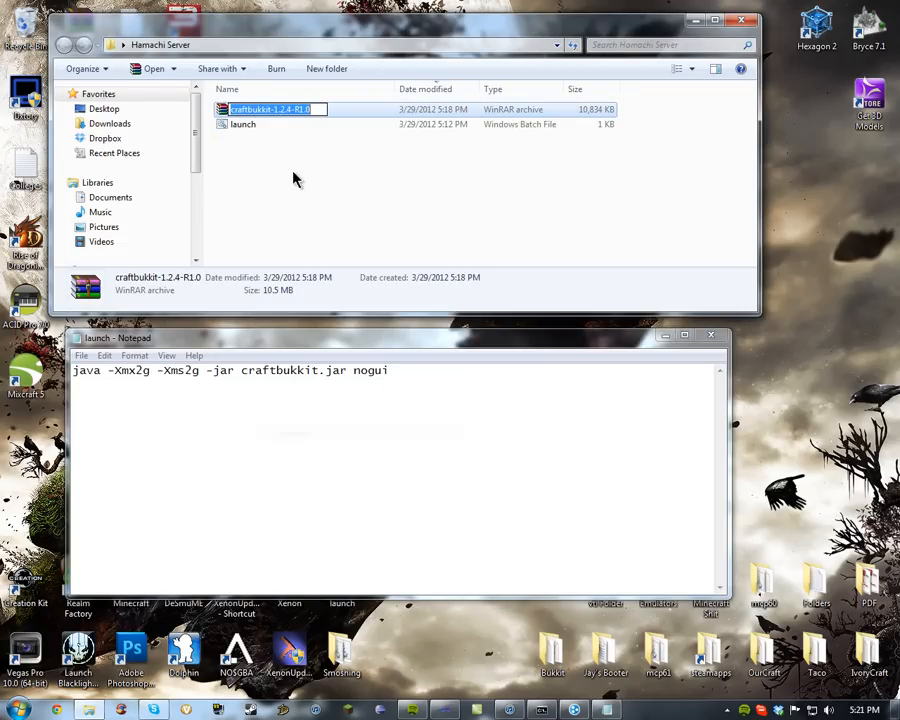
drag(311, 109, 274, 112)
key(BackSpace)
key(Return)
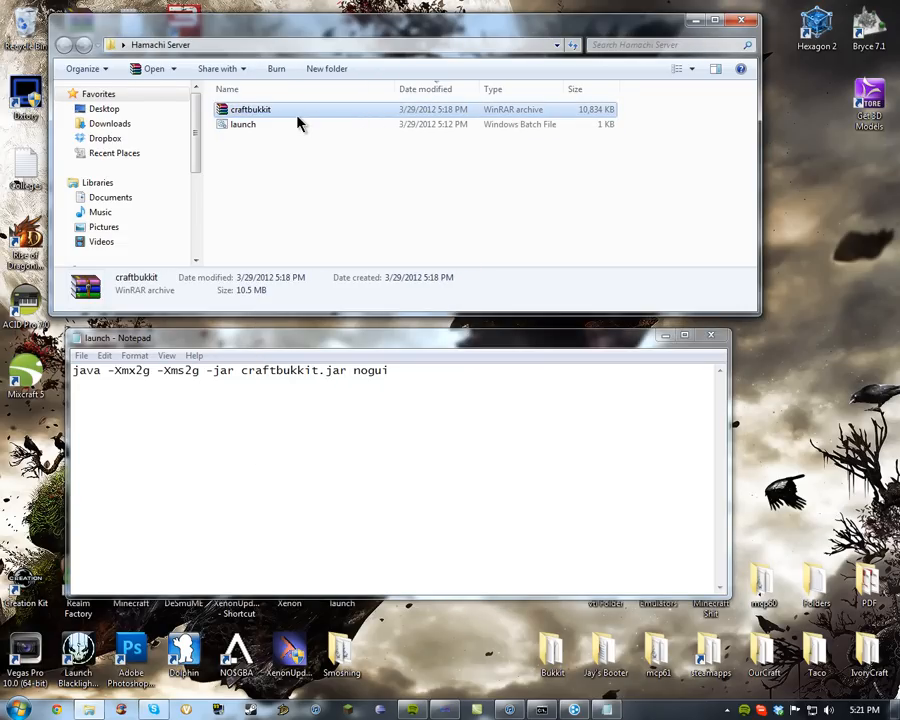
Check the command java -Xmx2g -Xms2g -jar craftbukkit.jar nogui, then close Notepad.
click(300, 390)
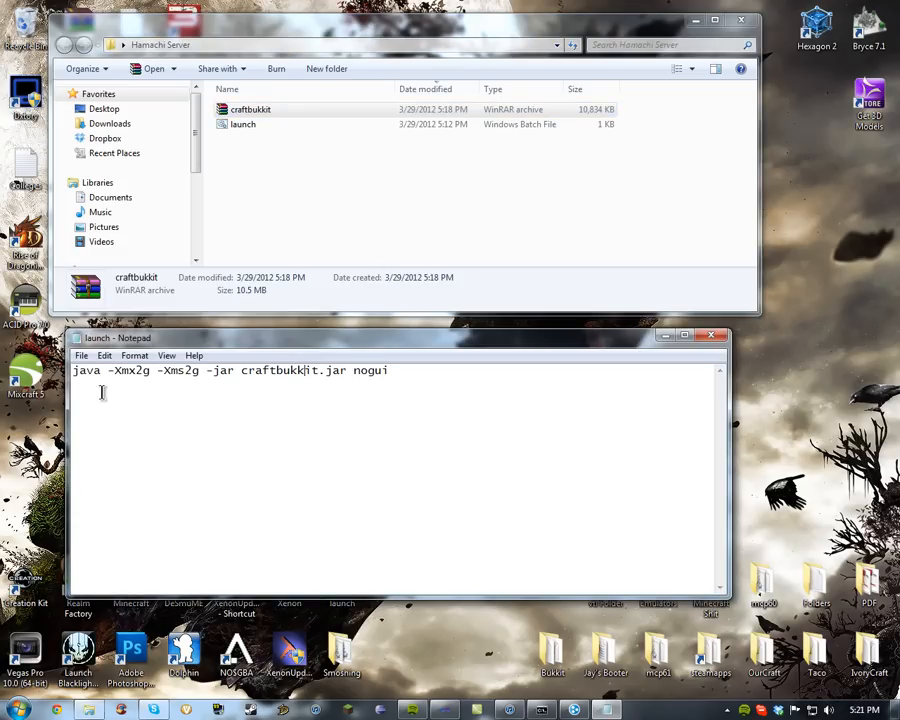
drag(73, 371, 198, 372)
click(74, 370)
click(128, 372)
click(182, 371)
drag(144, 371, 202, 371)
click(137, 371)
click(205, 371)
drag(233, 376, 347, 372)
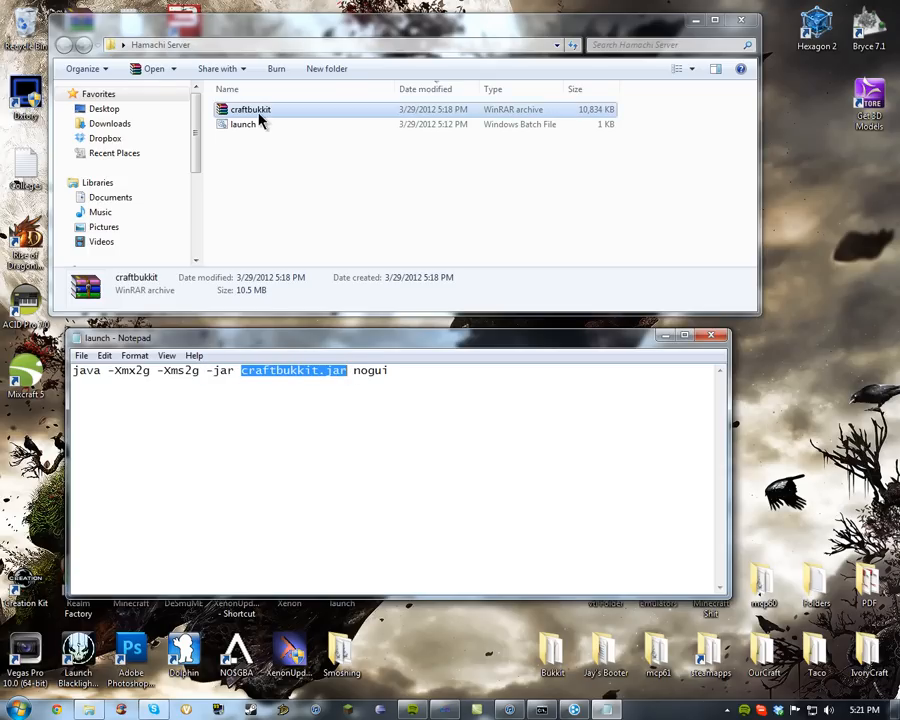
drag(318, 370, 382, 370)
click(394, 372)
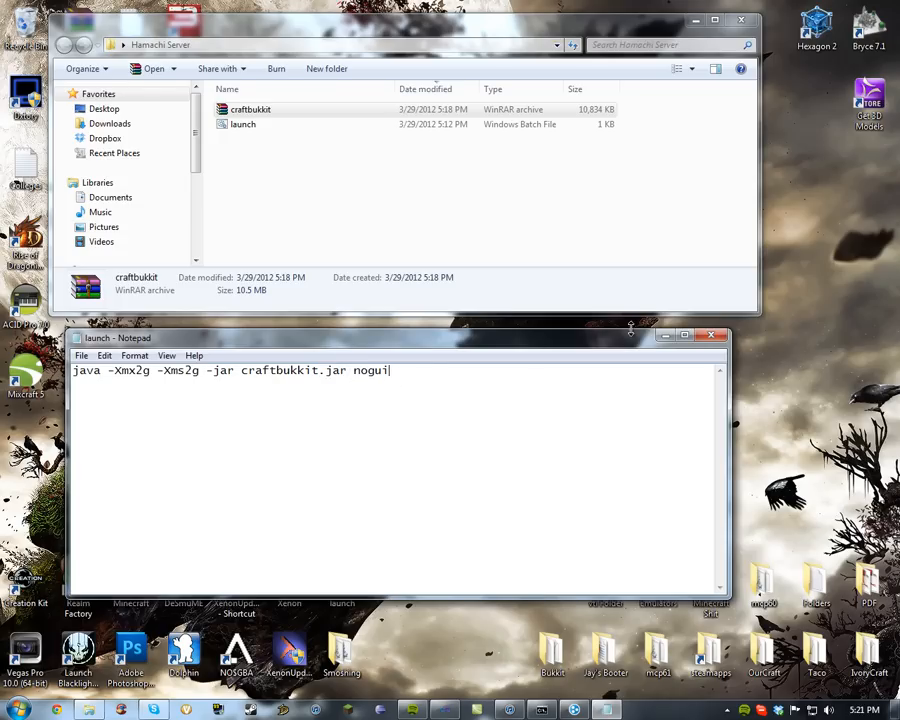
click(713, 335)
click(259, 128)
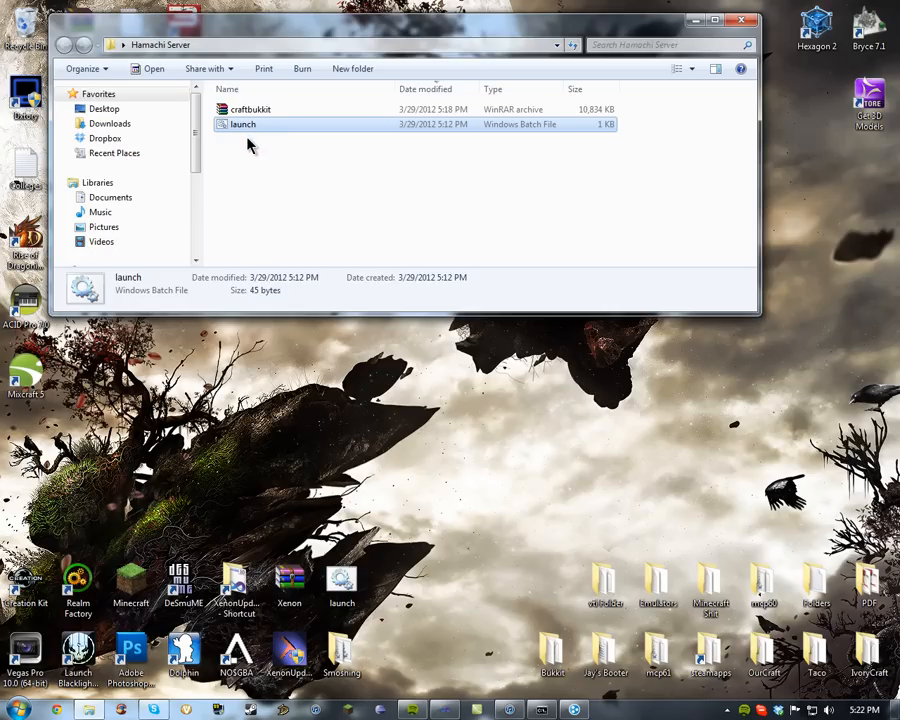
Run the launch script and close the console after it fails to bind port 25565.
click(248, 147)
click(247, 130)
double_click(244, 124)
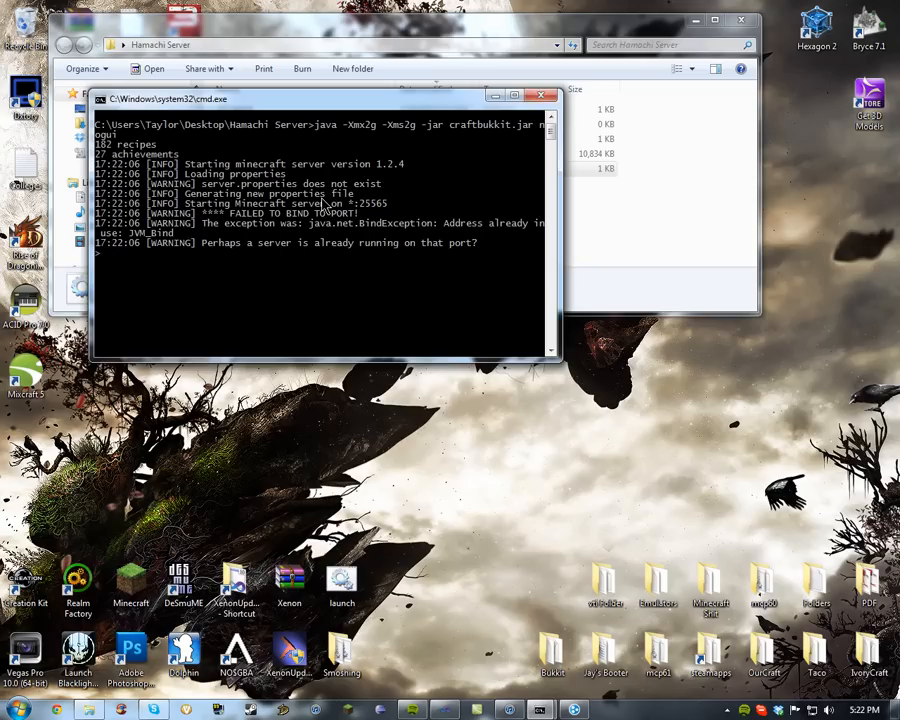
click(540, 95)
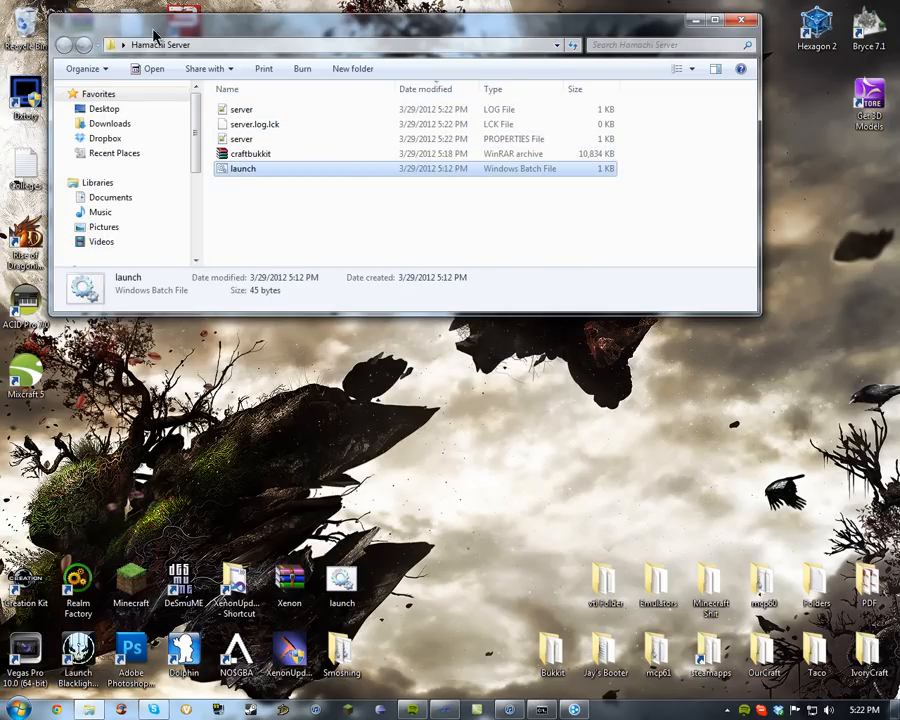
Open server.log in Notepad++ to confirm port 25565 is in use, then close it.
click(226, 108)
double_click(228, 110)
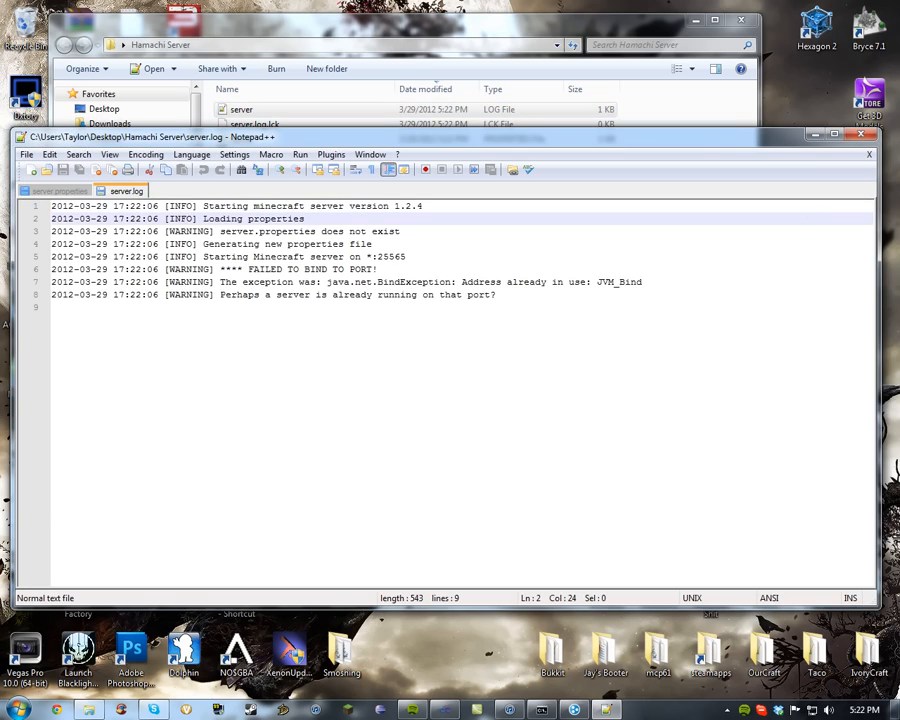
click(869, 154)
click(861, 135)
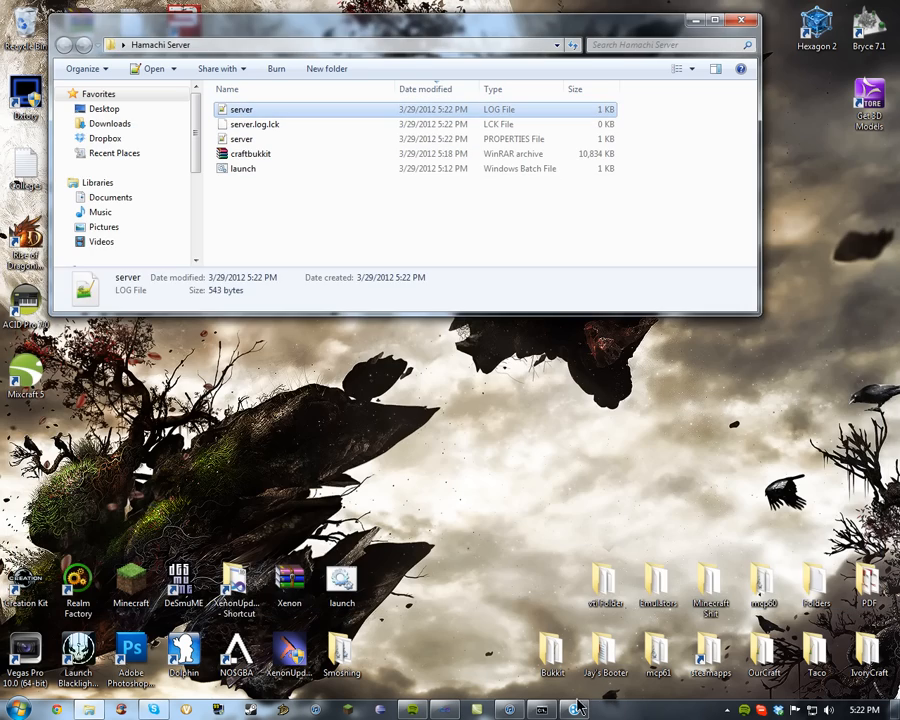
Close the old server console from the taskbar and relaunch the script.
click(543, 709)
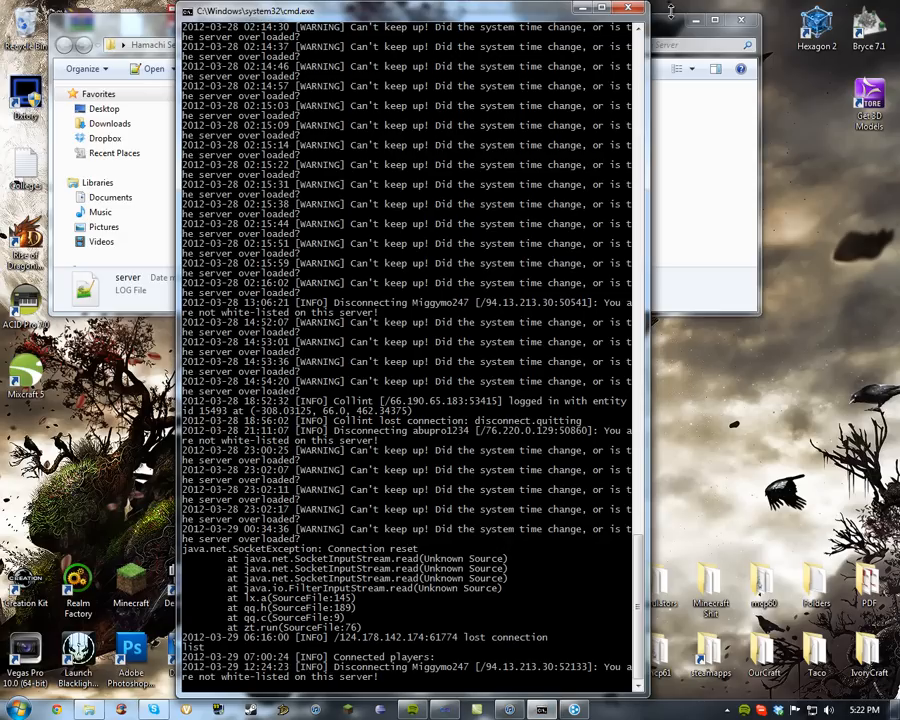
click(604, 8)
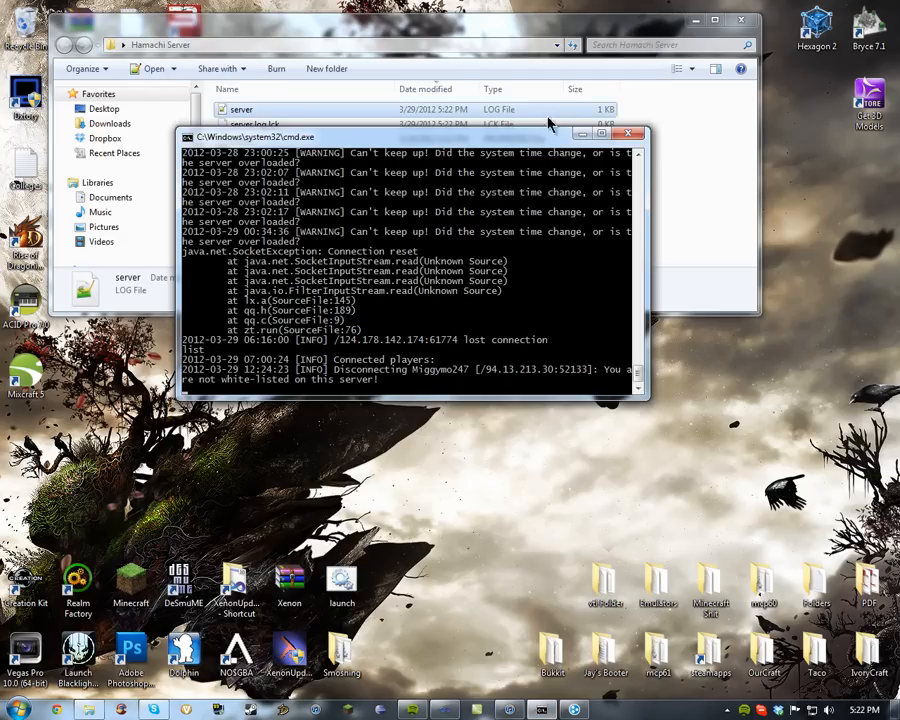
click(628, 135)
double_click(245, 168)
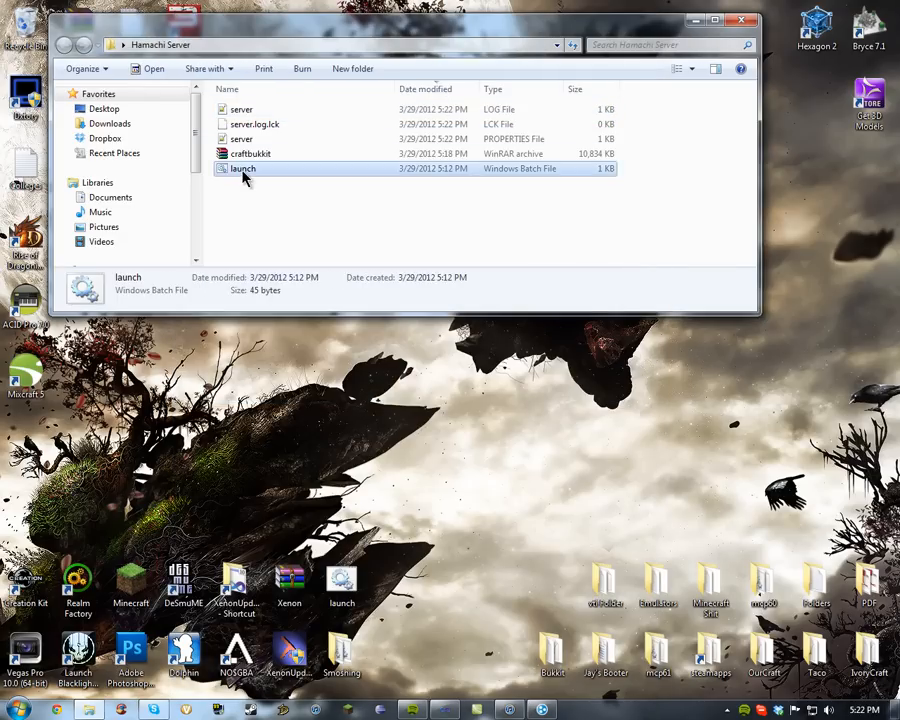
Start the server until world, world_nether and world_the_end exist, close it, and enlarge Explorer.
key(super+Left)
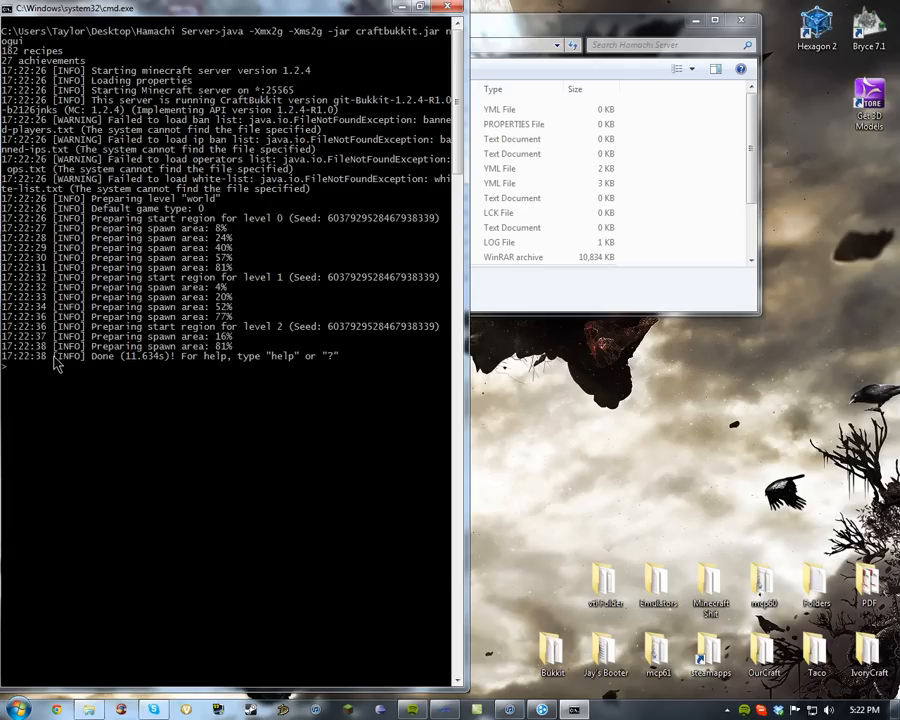
click(446, 7)
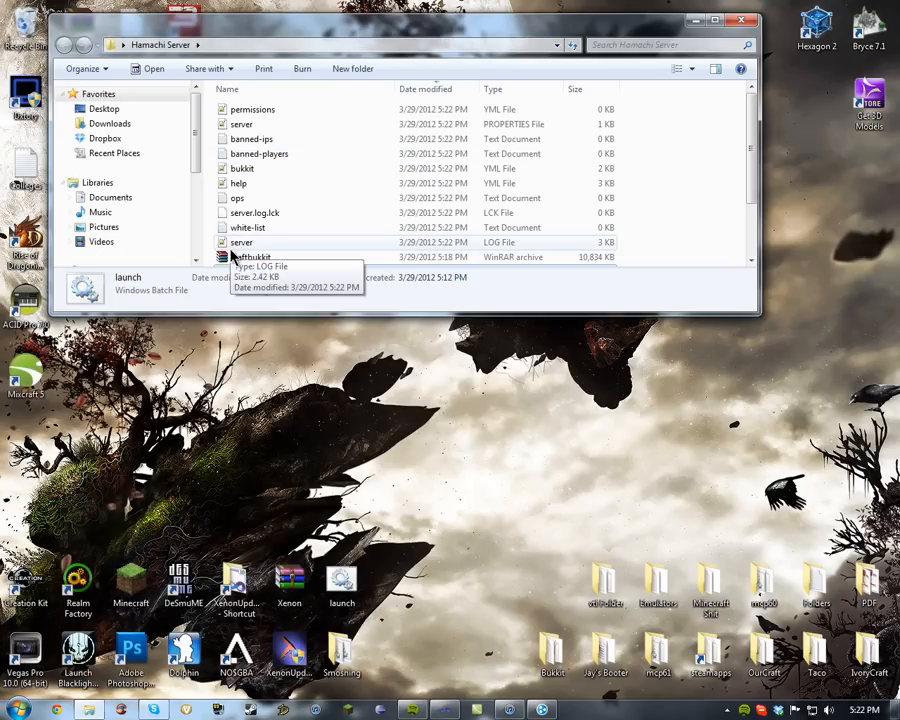
scroll(235, 247, down, 2)
double_click(246, 203)
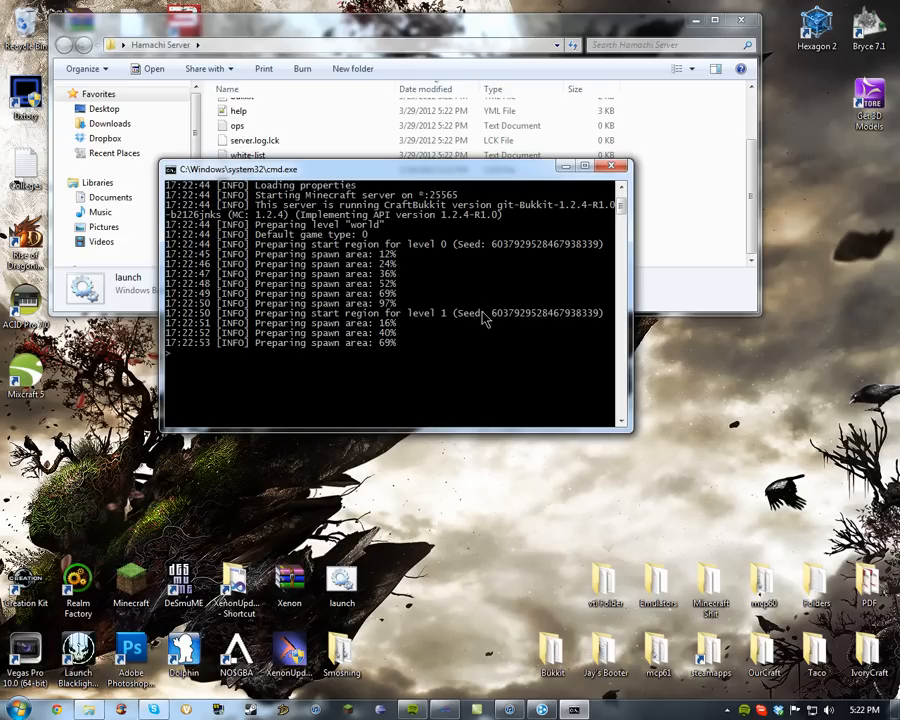
click(614, 167)
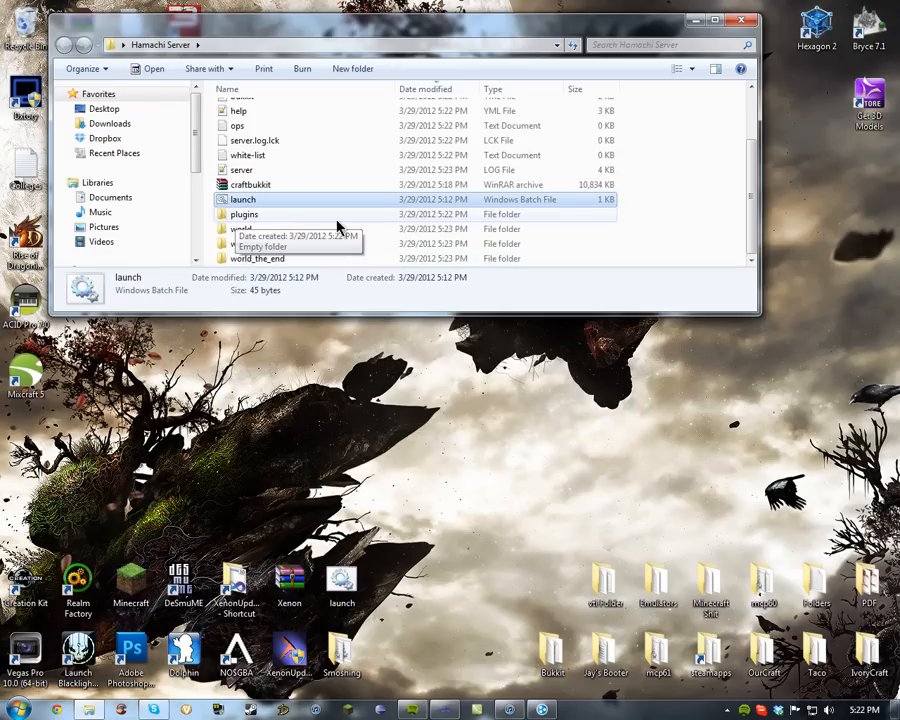
drag(594, 313, 560, 582)
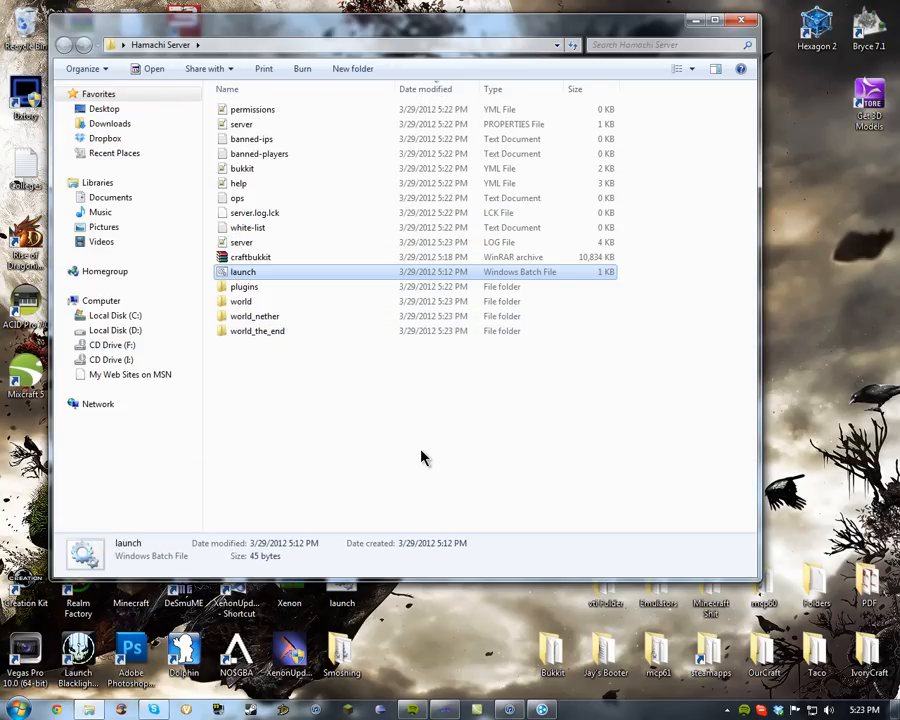
click(420, 452)
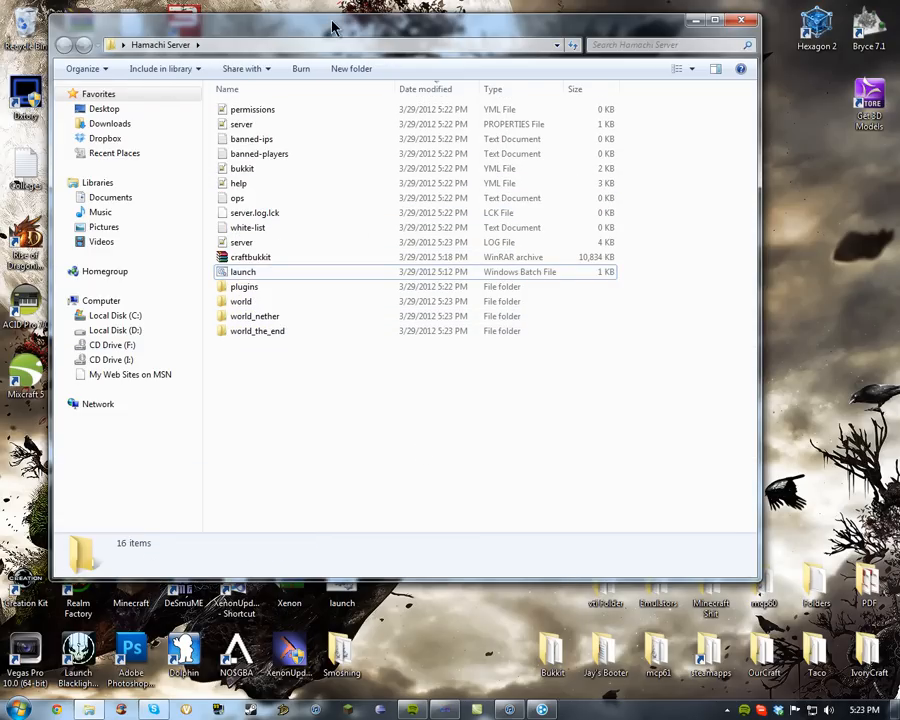
Open the Hamachi server.properties in Notepad++ and close the IvoryCraft properties tab.
drag(336, 17, 331, 17)
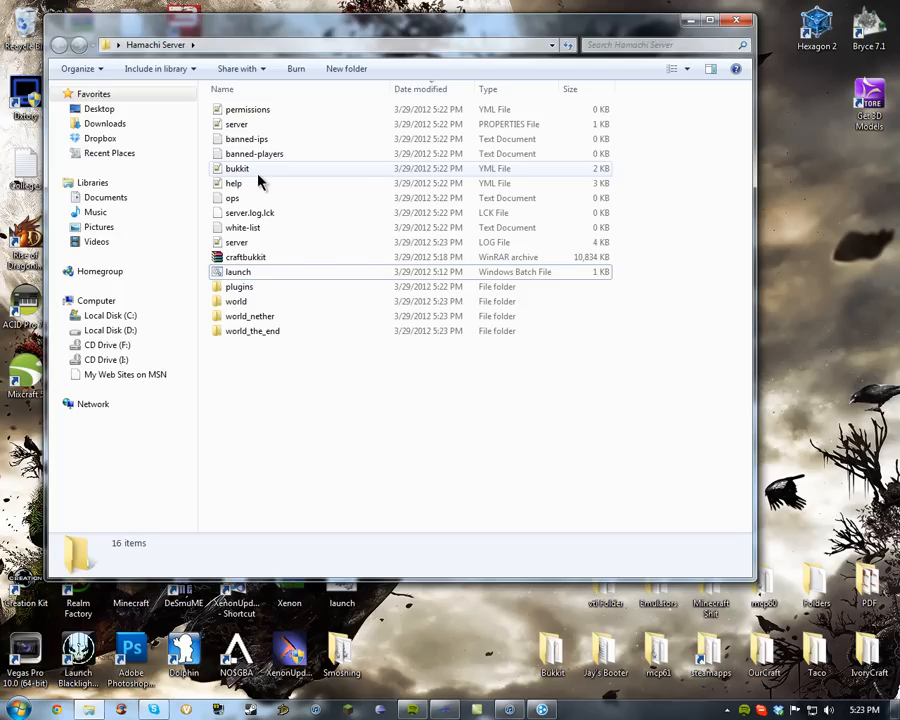
double_click(273, 124)
click(349, 297)
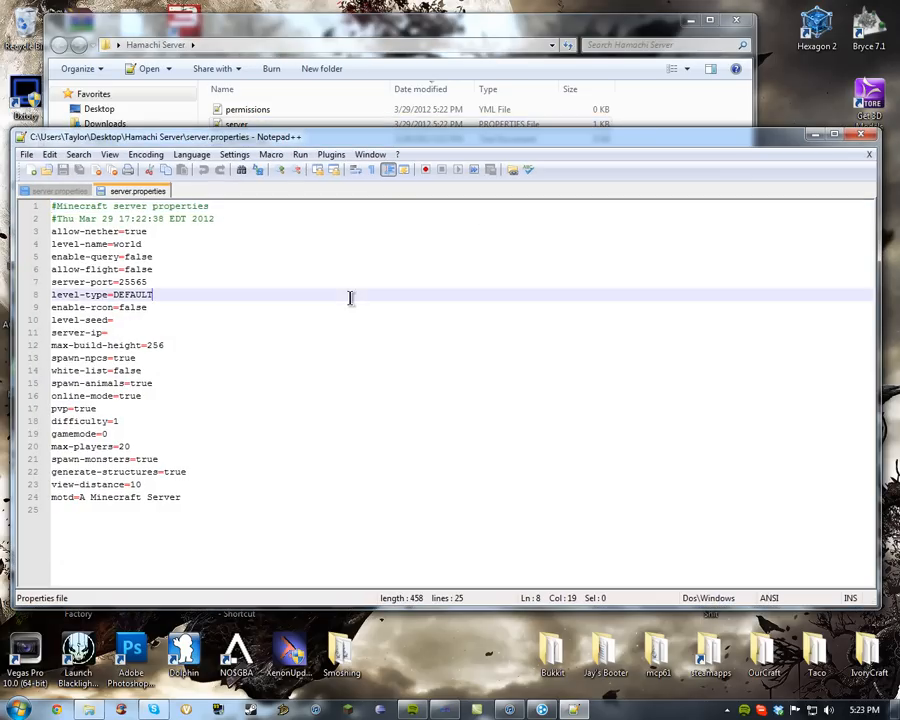
key(ctrl+Tab)
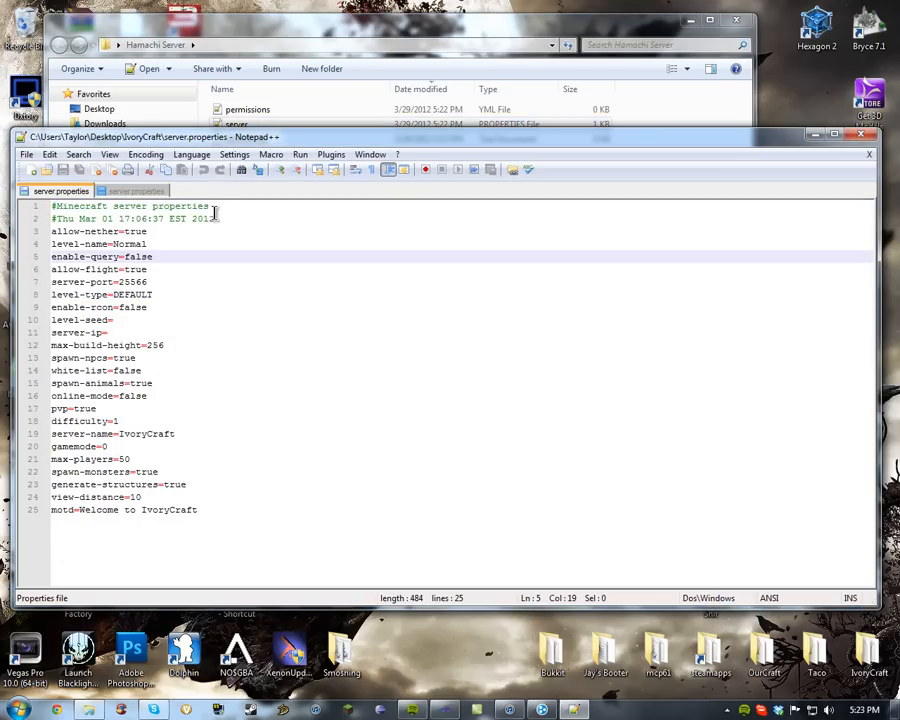
click(869, 155)
Review the header, allow-nether, level-name, enable-query, allow-flight and server-port=25565 lines.
click(181, 252)
click(184, 240)
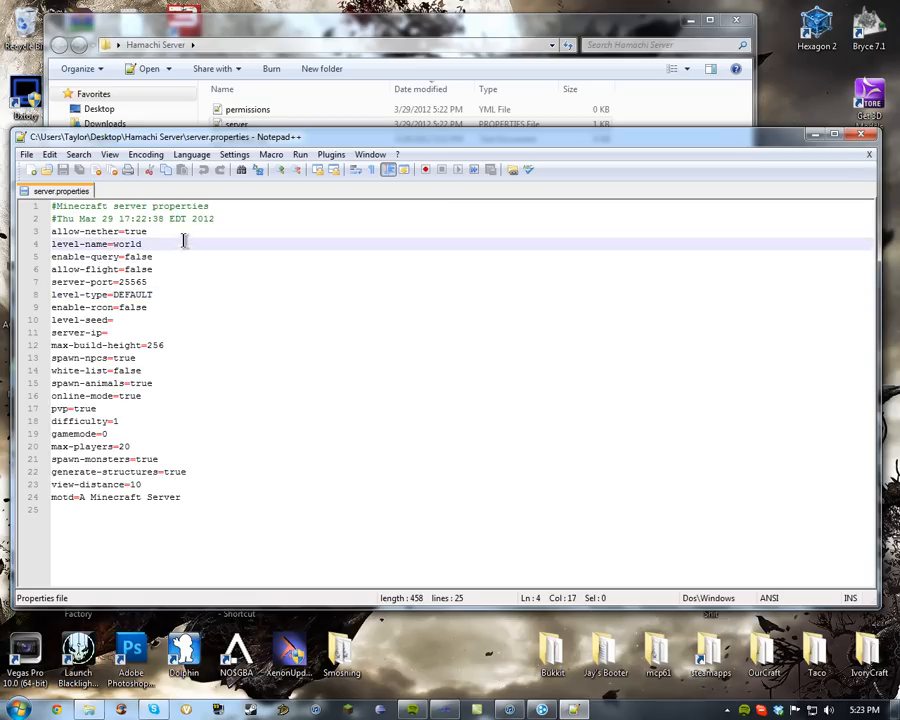
click(210, 232)
click(231, 221)
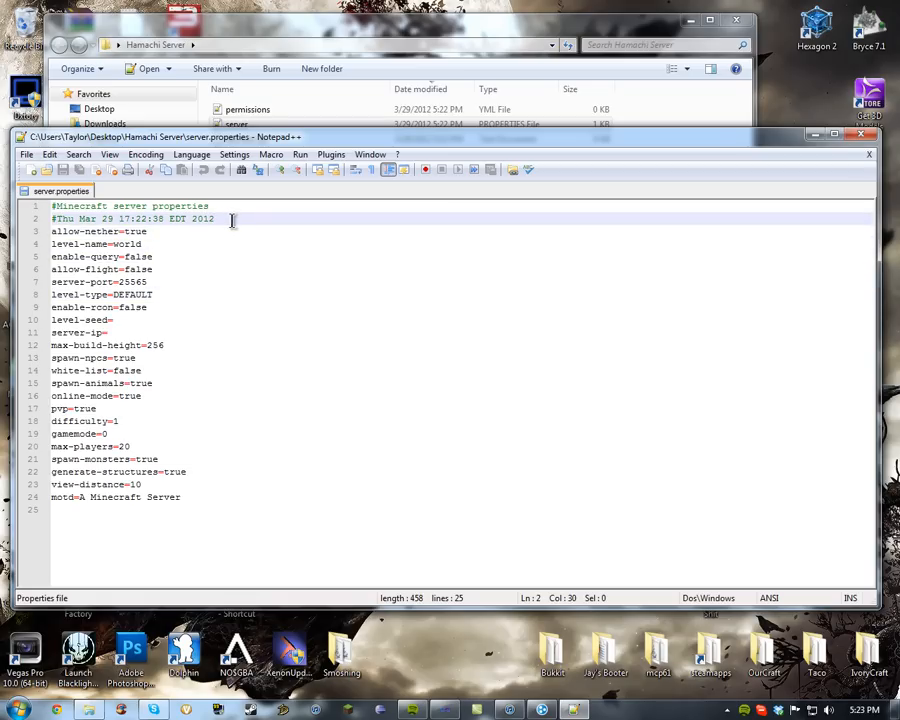
click(191, 256)
click(177, 268)
click(168, 283)
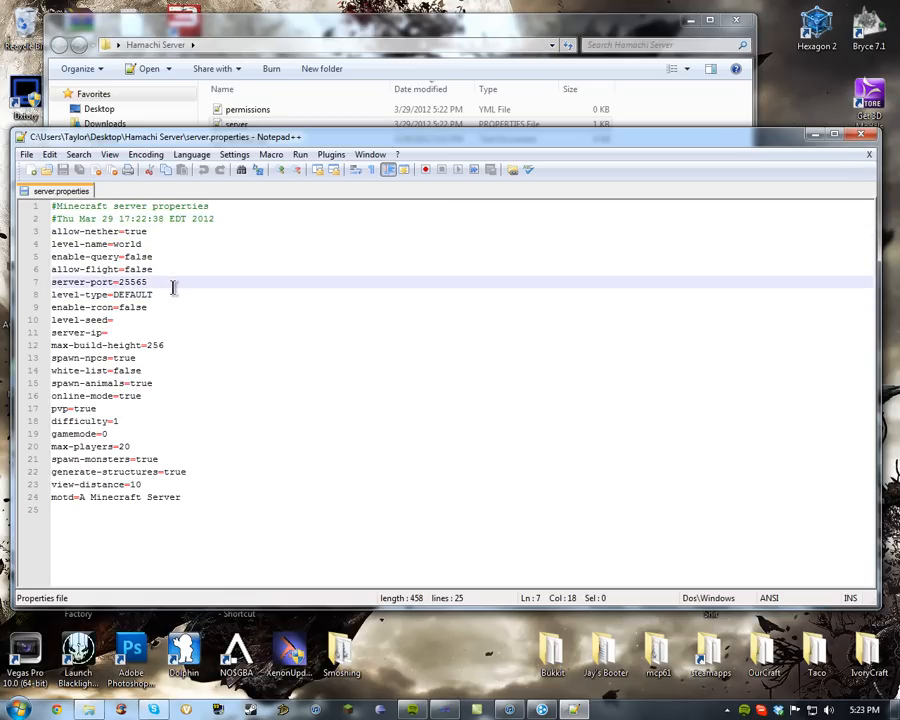
drag(172, 286, 4, 280)
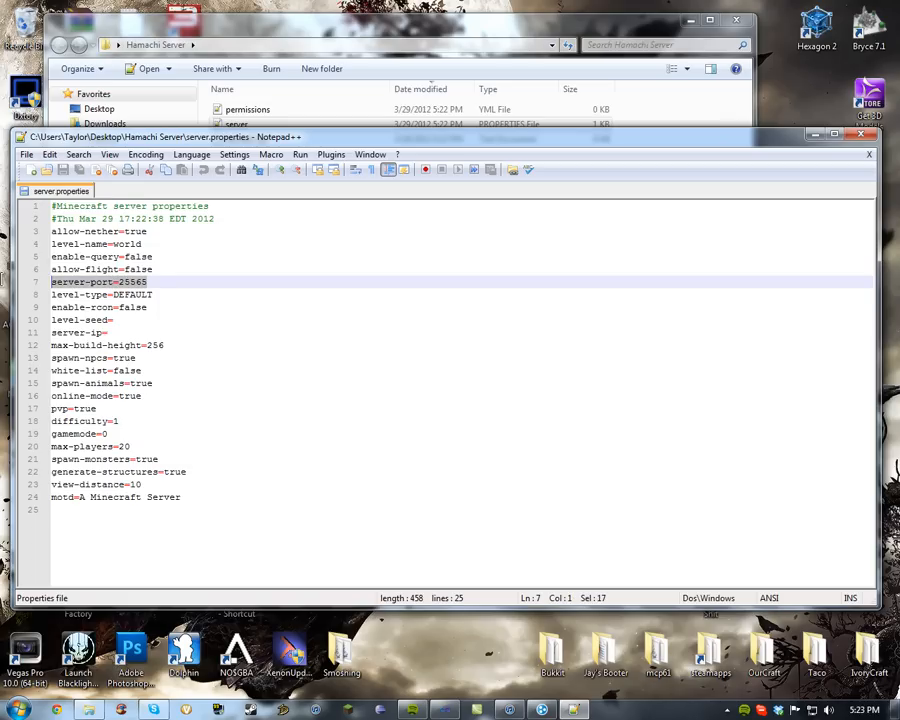
drag(187, 281, 36, 285)
drag(181, 285, 134, 233)
Inspect allow-nether=true and the level name world.
click(58, 243)
click(168, 233)
click(150, 233)
click(153, 232)
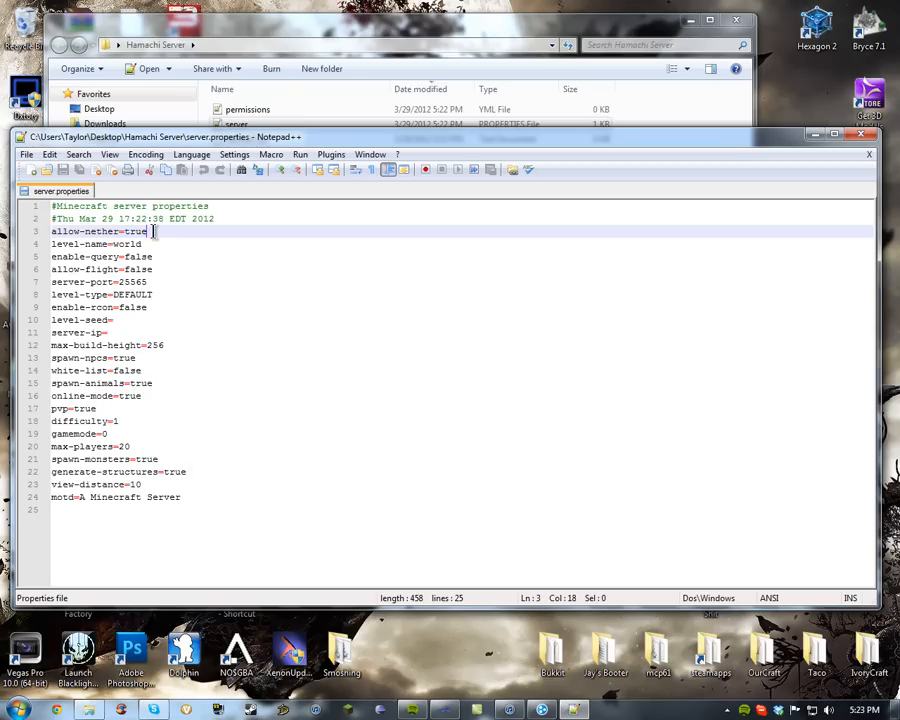
click(246, 244)
drag(246, 244, 112, 244)
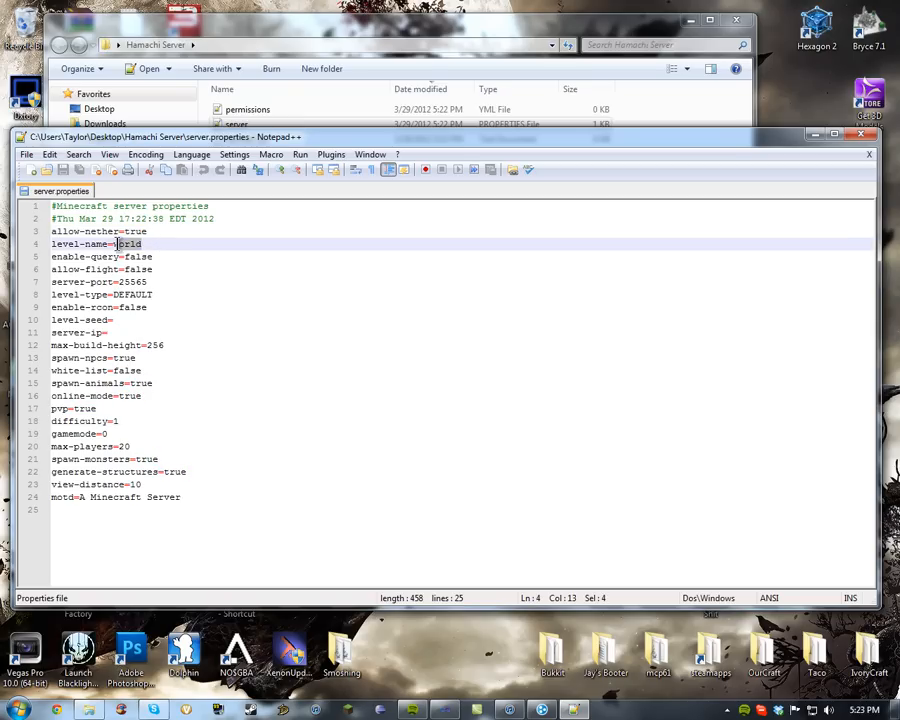
click(217, 44)
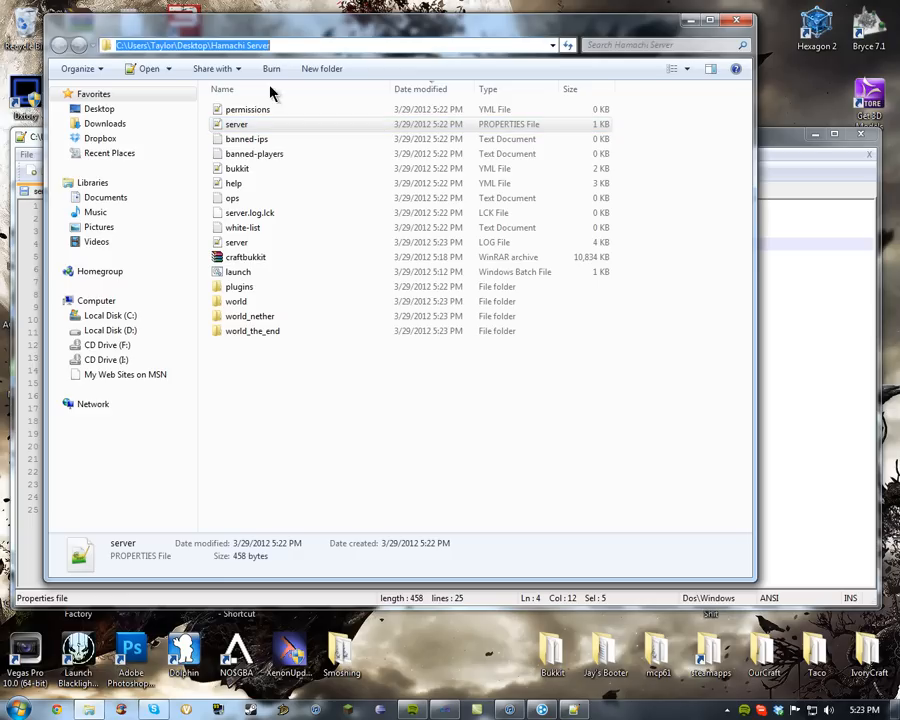
Check the world and world_nether folders, then review the enable-query=false line.
click(250, 304)
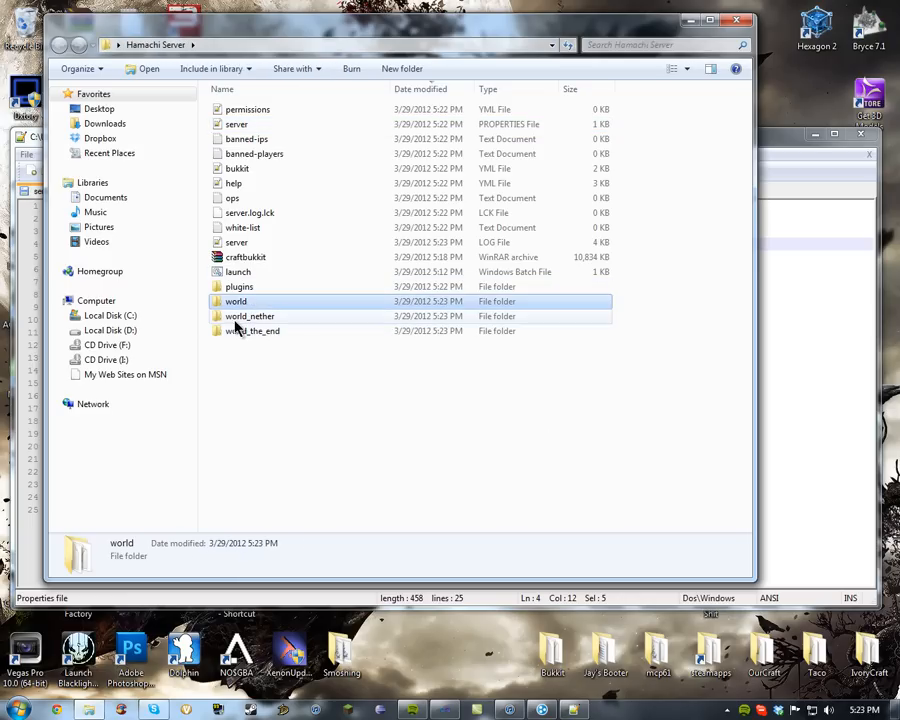
click(232, 317)
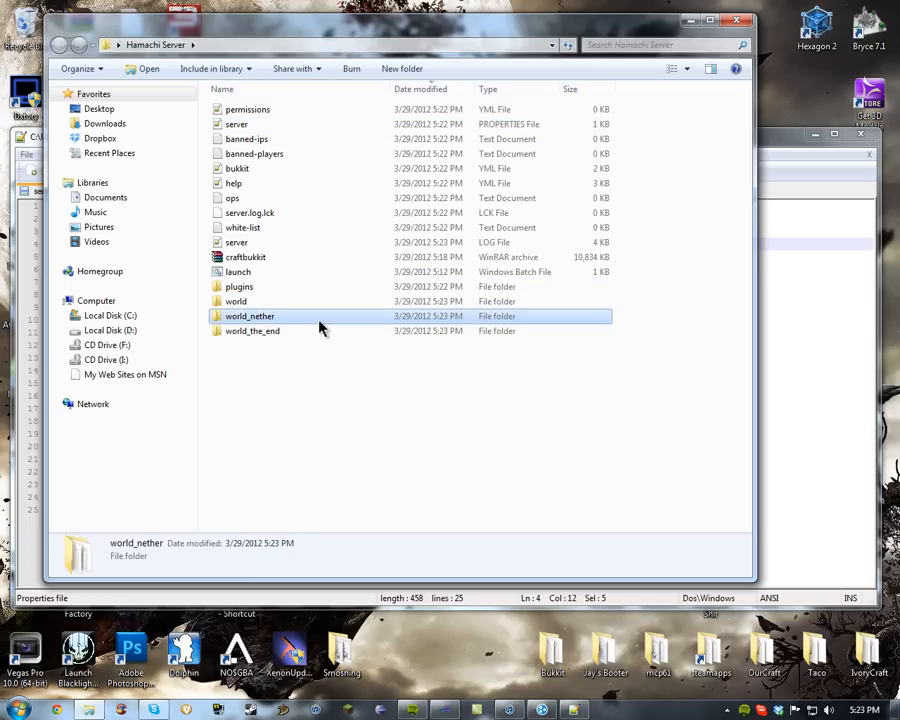
click(824, 336)
click(183, 266)
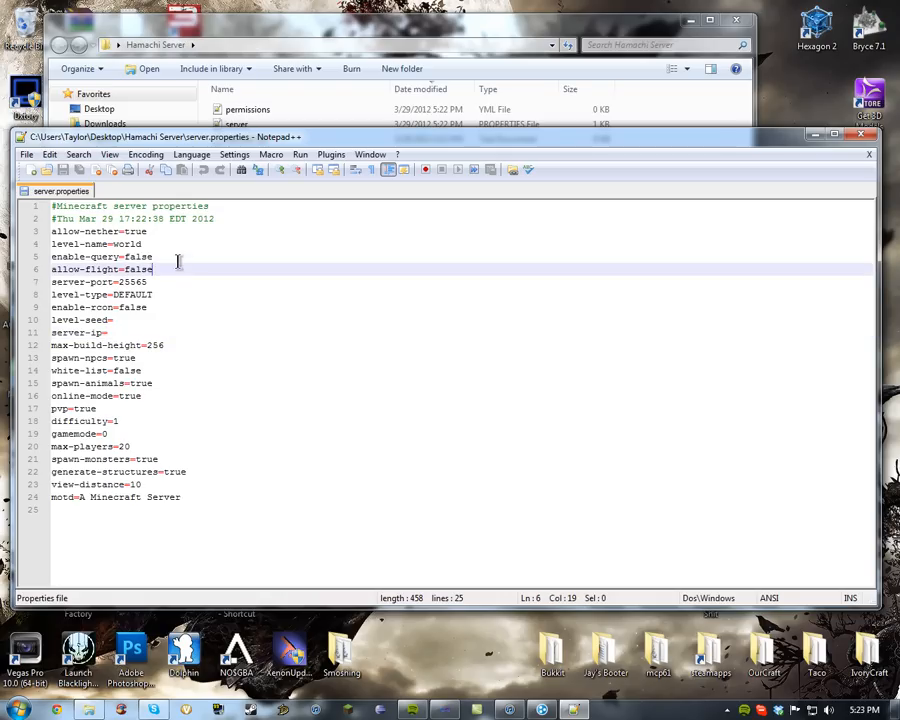
click(179, 258)
drag(179, 260, 32, 257)
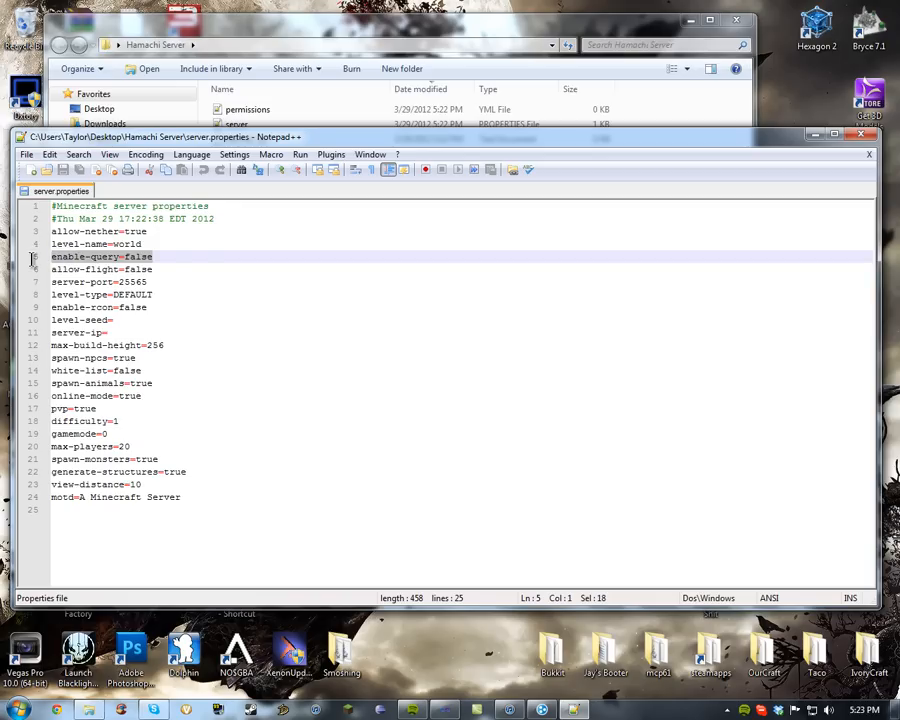
click(191, 258)
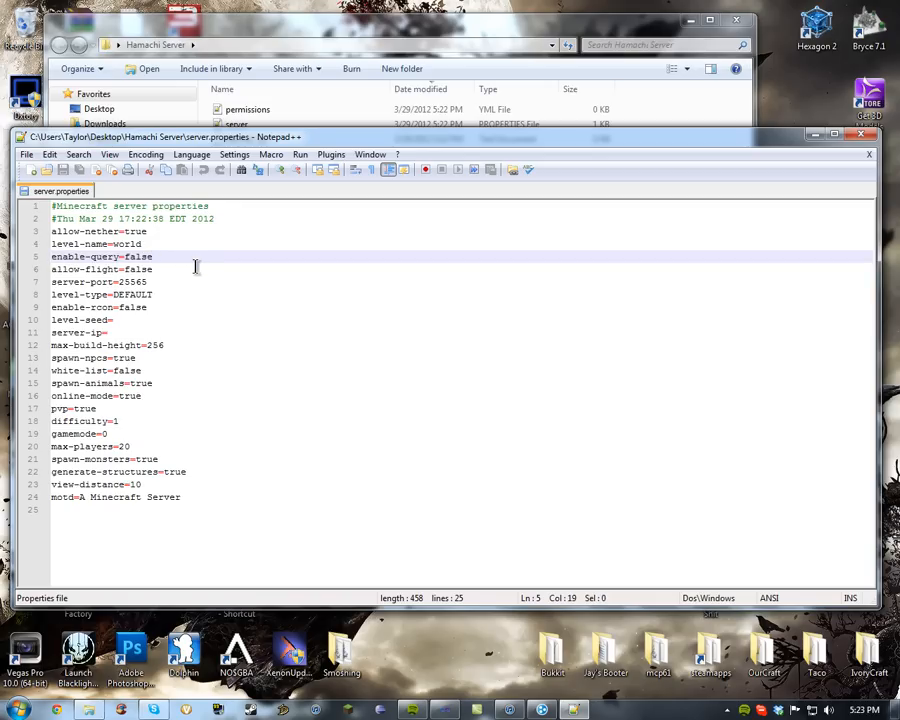
drag(165, 257, 10, 261)
click(184, 271)
drag(168, 258, 44, 251)
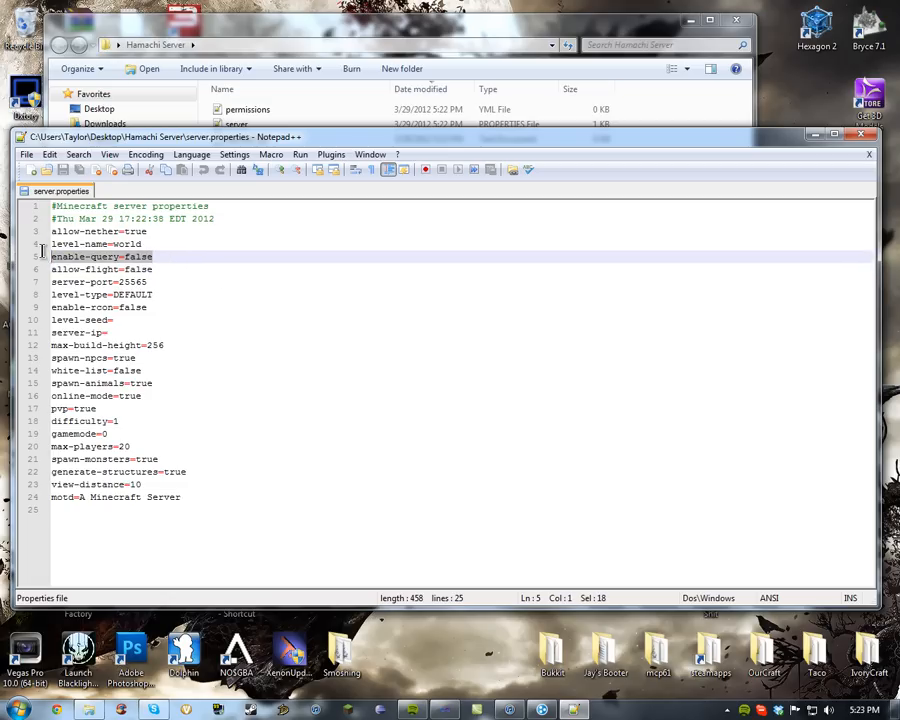
Review the allow-flight=false line without changing it.
drag(163, 269, 28, 267)
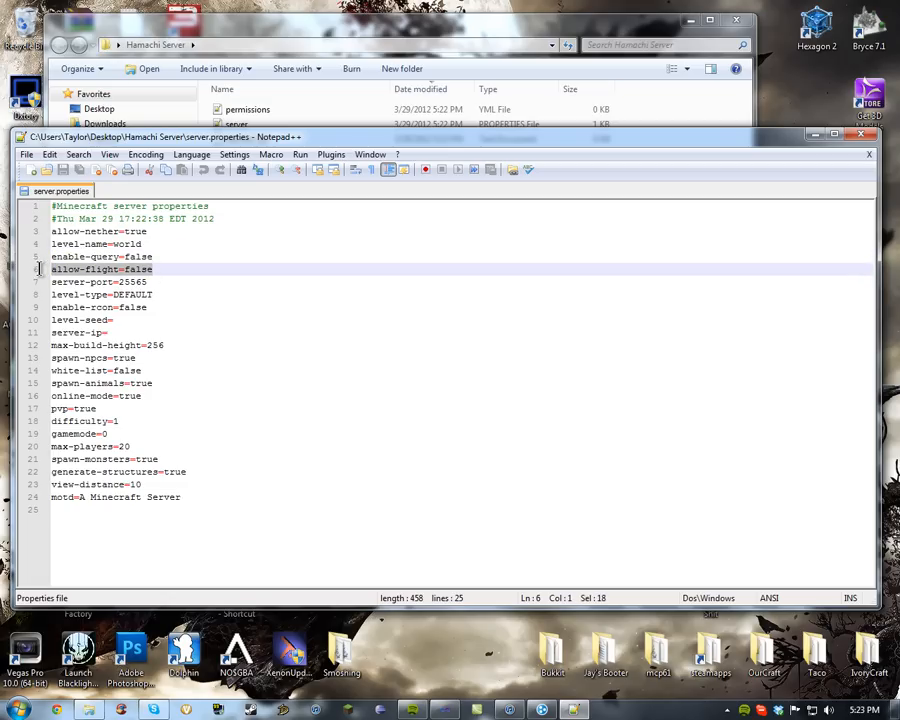
click(172, 270)
drag(172, 270, 40, 270)
click(166, 269)
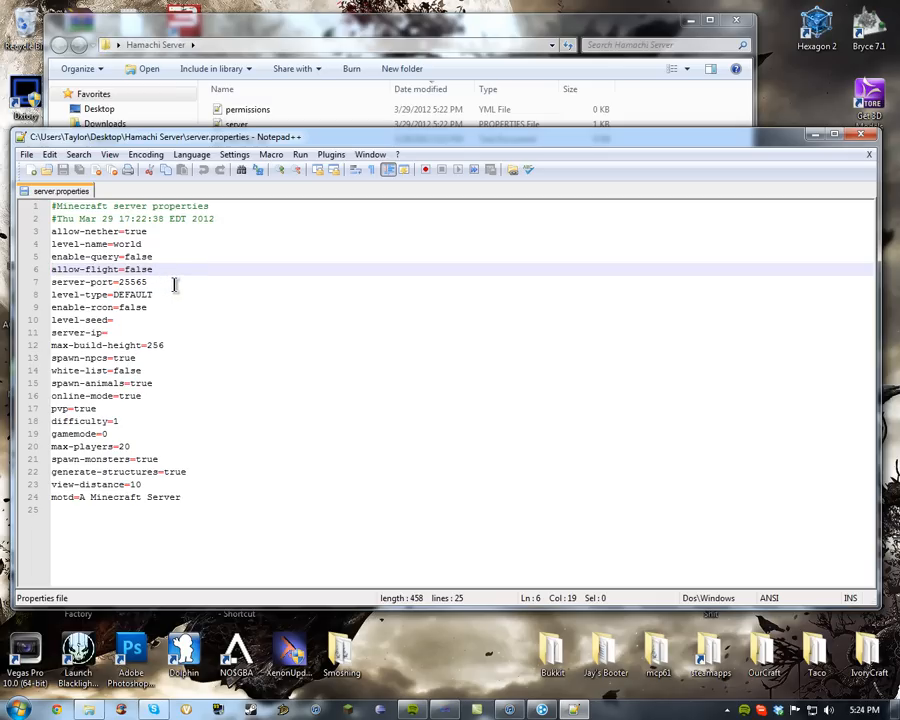
drag(166, 269, 50, 269)
click(172, 272)
drag(172, 272, 22, 272)
click(176, 271)
Review server-port=25565 and level-type=DEFAULT, leaving them unchanged.
click(157, 283)
drag(157, 283, 30, 283)
click(192, 284)
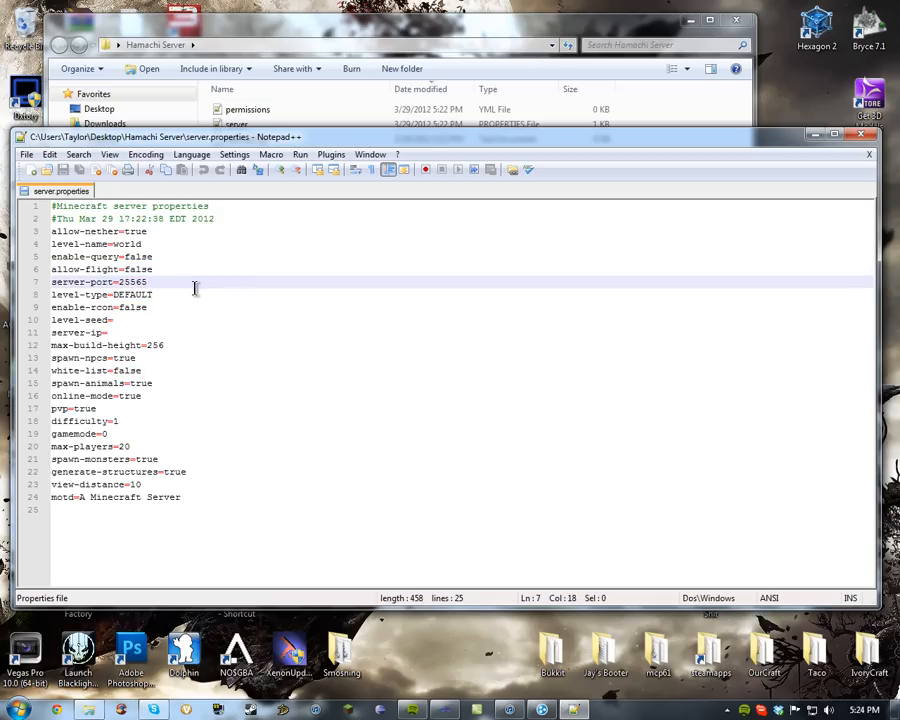
drag(181, 295, 30, 294)
click(158, 292)
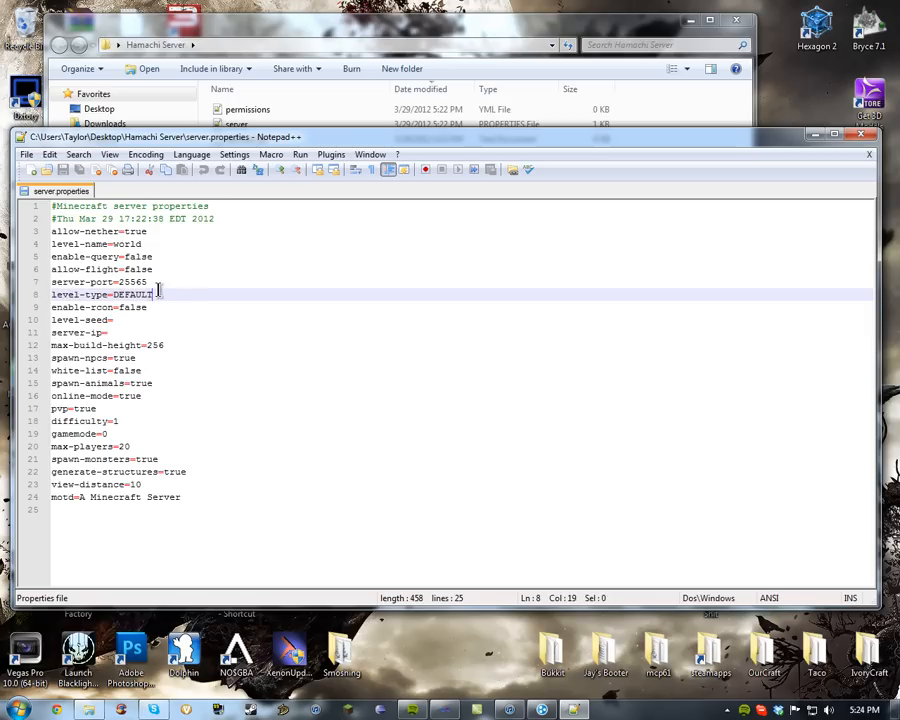
key(ctrl+shift+Left)
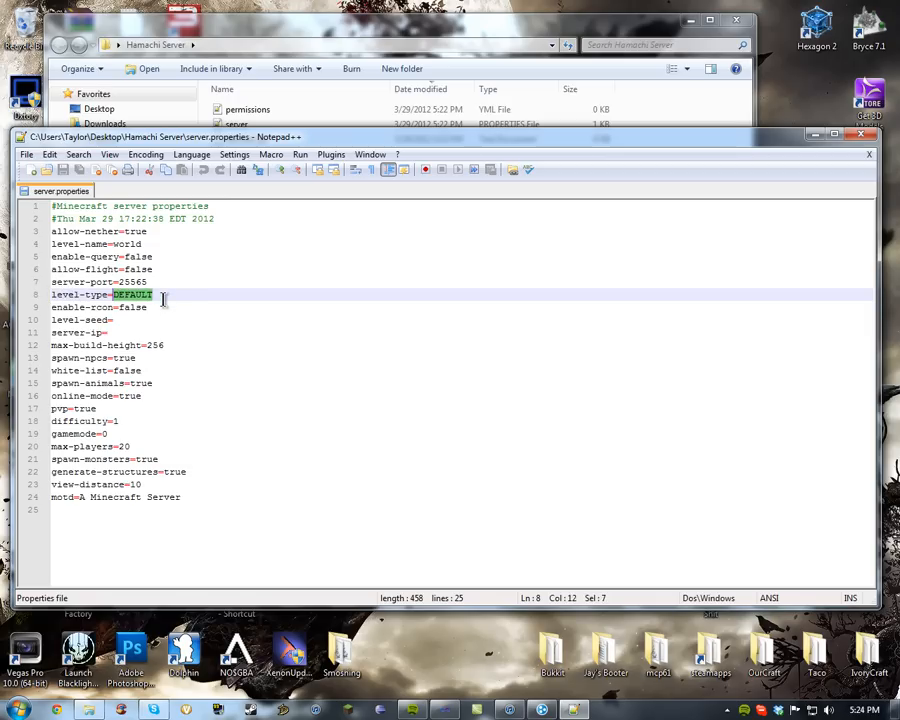
text(F)
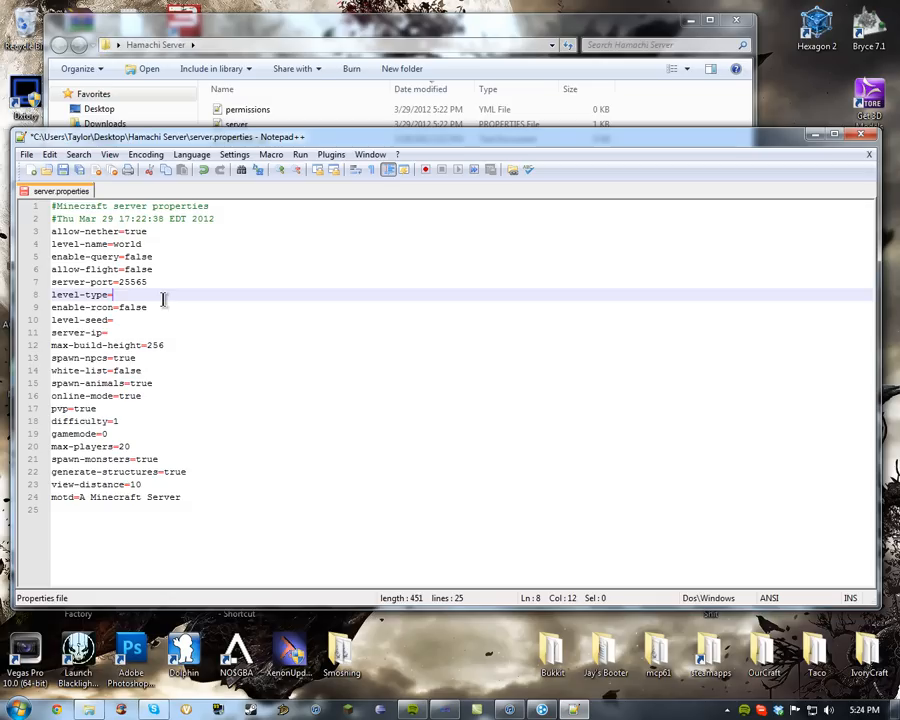
click(187, 316)
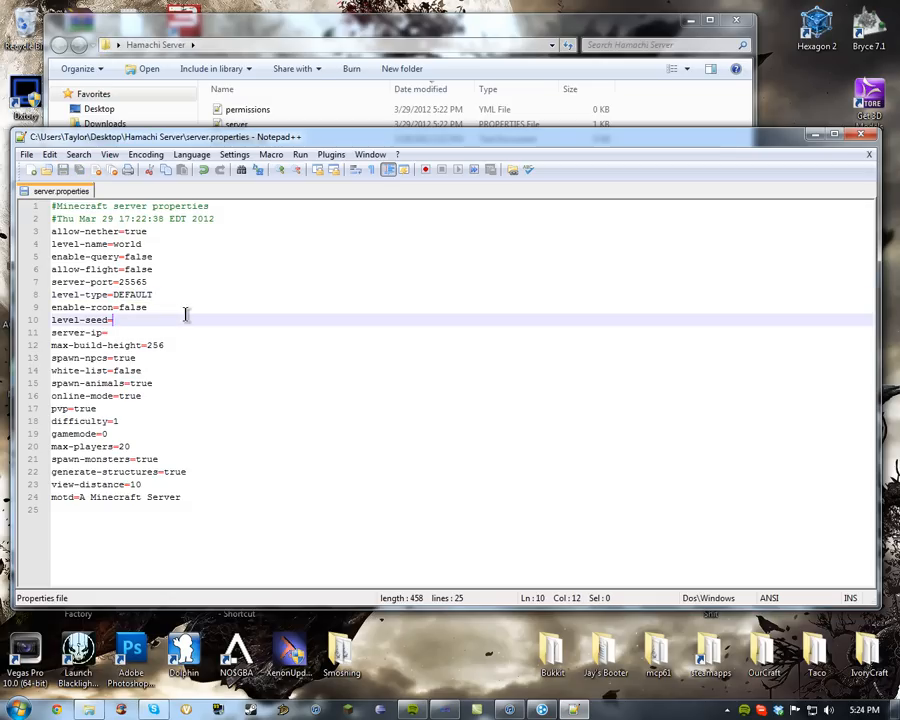
click(172, 309)
click(149, 318)
click(169, 308)
click(155, 318)
click(143, 307)
click(143, 319)
text(dsif)
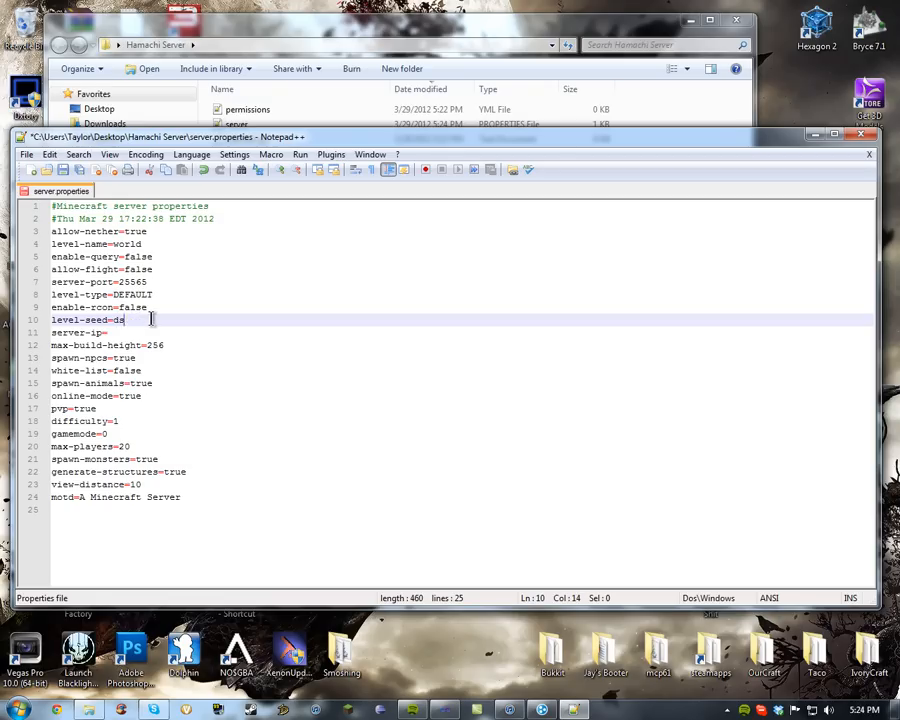
click(158, 331)
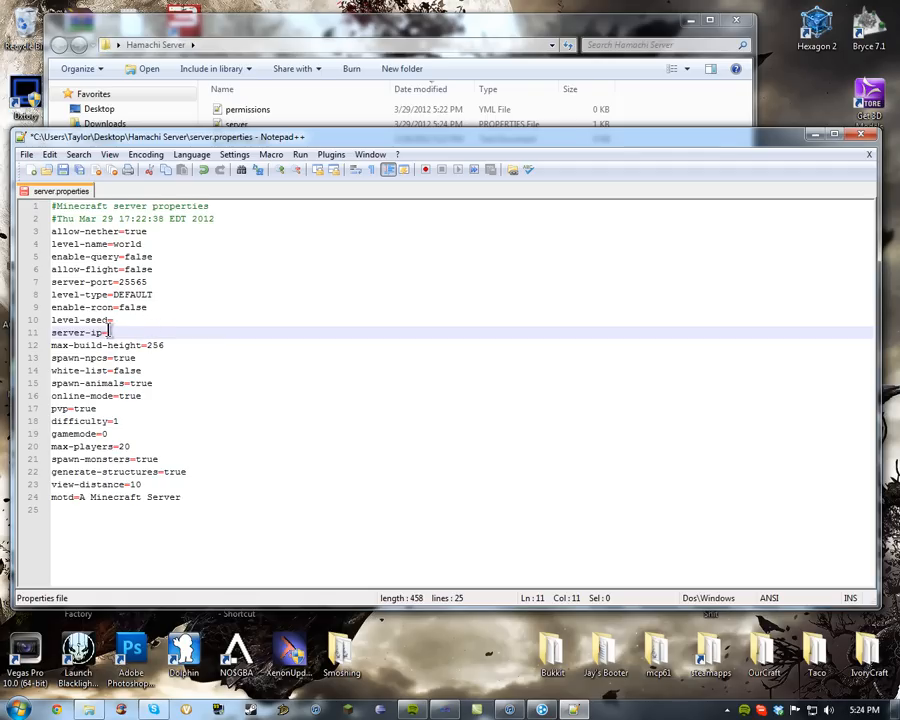
Review the server-ip, max-build-height=256 and spawn-npcs=true settings.
drag(197, 336, 145, 334)
click(168, 344)
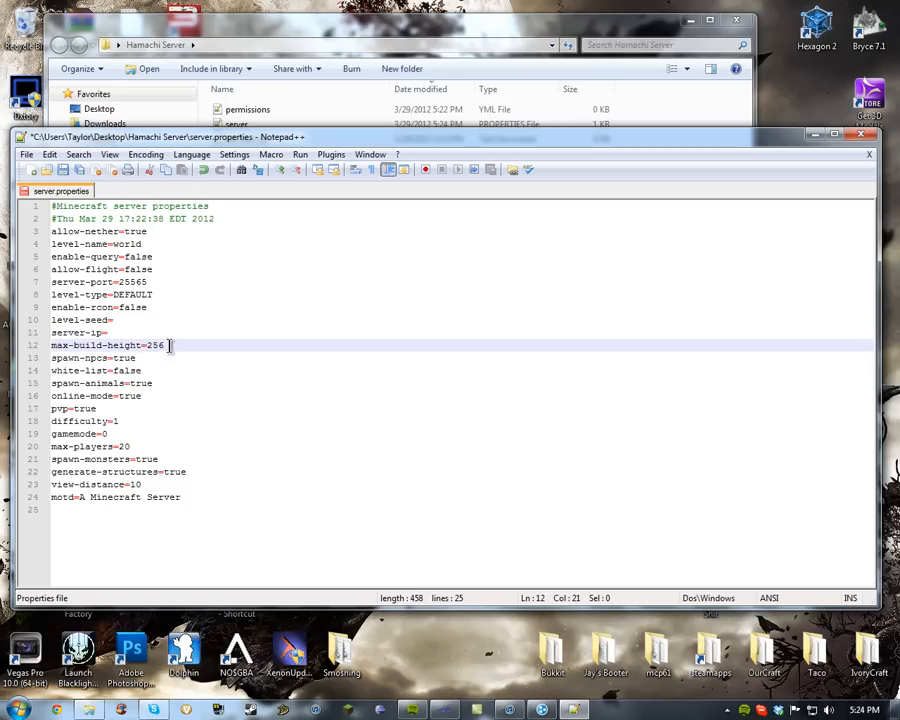
drag(171, 346, 154, 350)
click(197, 346)
drag(197, 346, 38, 345)
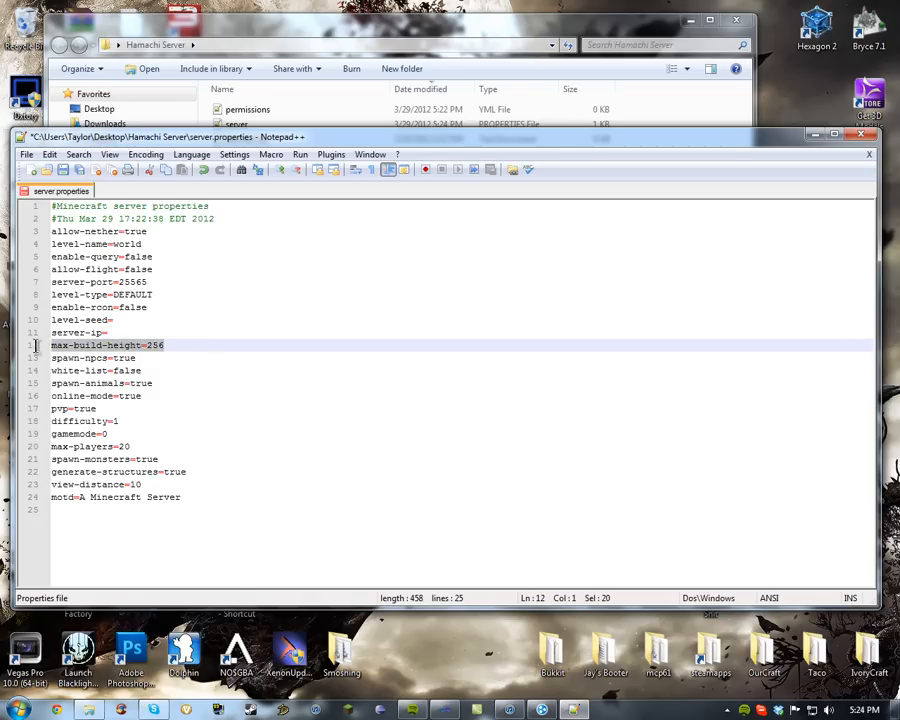
drag(161, 357, 40, 358)
click(146, 362)
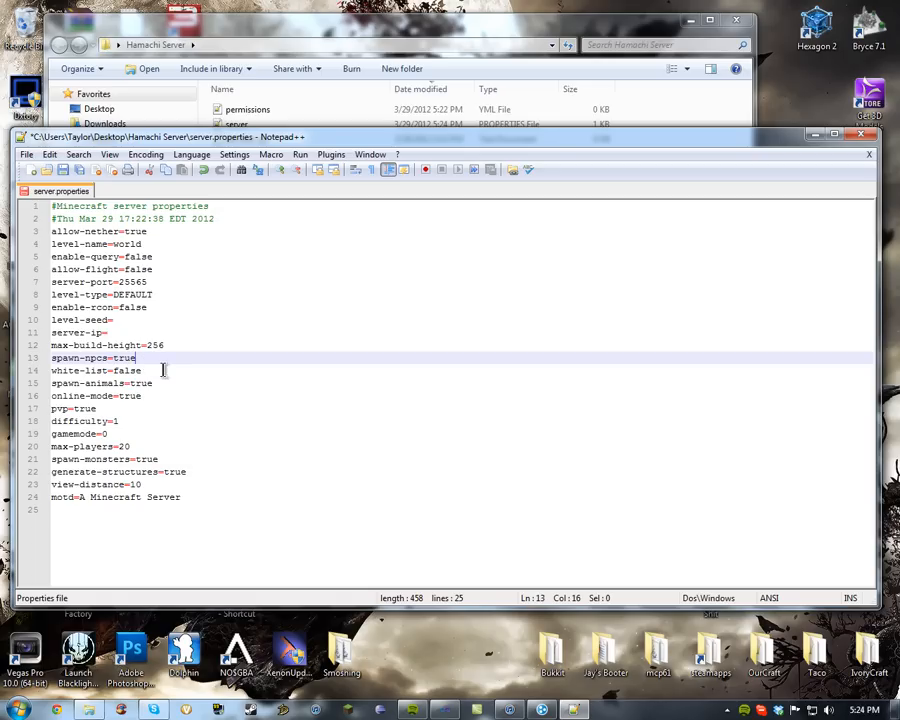
Review the white-list=false and spawn-animals=true settings.
click(163, 370)
drag(164, 371, 46, 370)
click(169, 376)
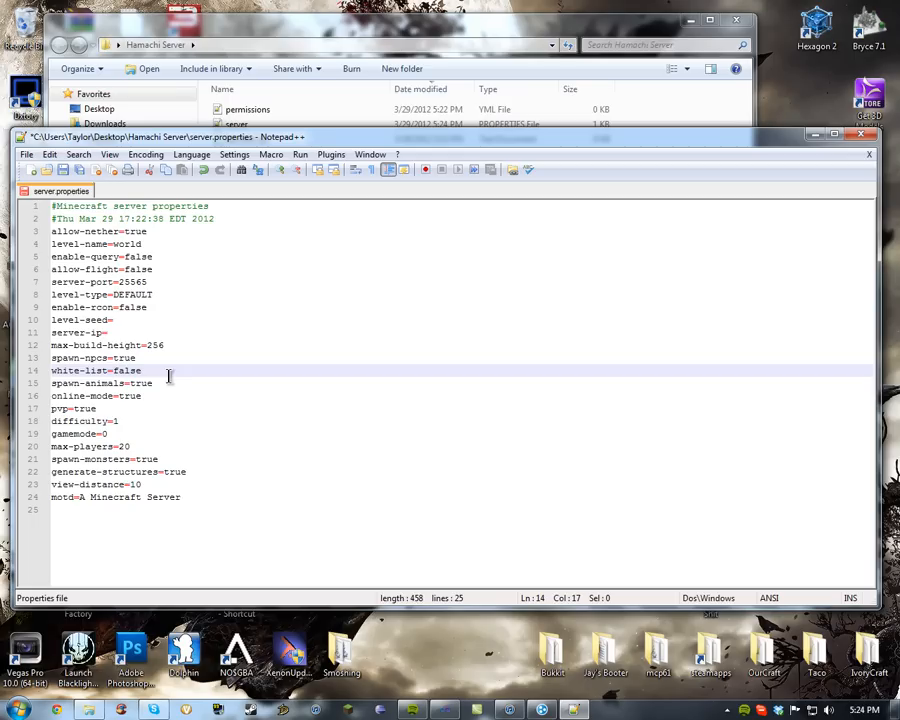
drag(185, 373, 50, 371)
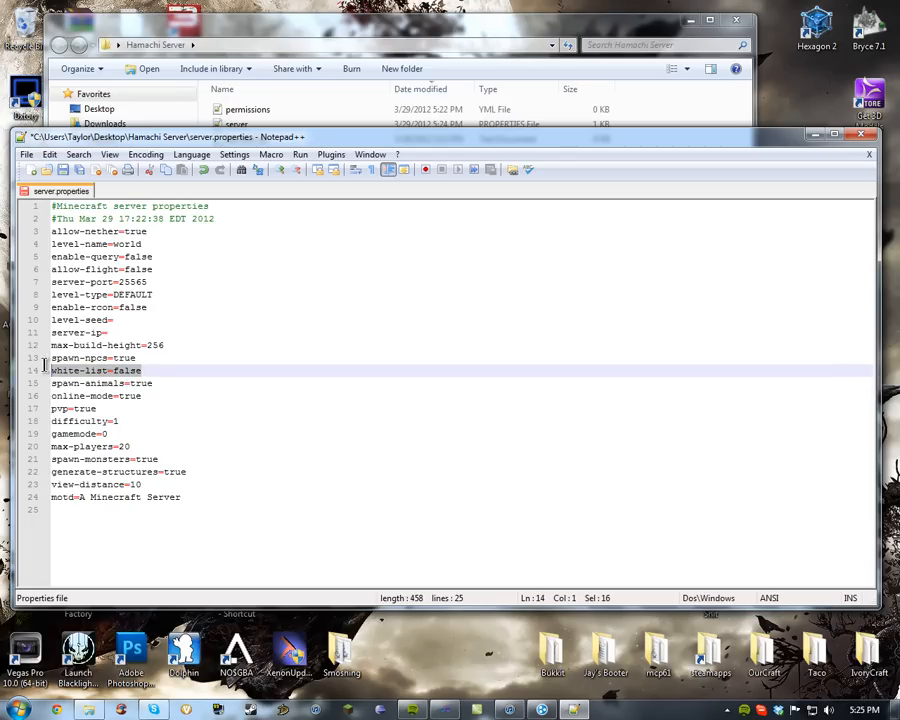
click(146, 367)
click(172, 393)
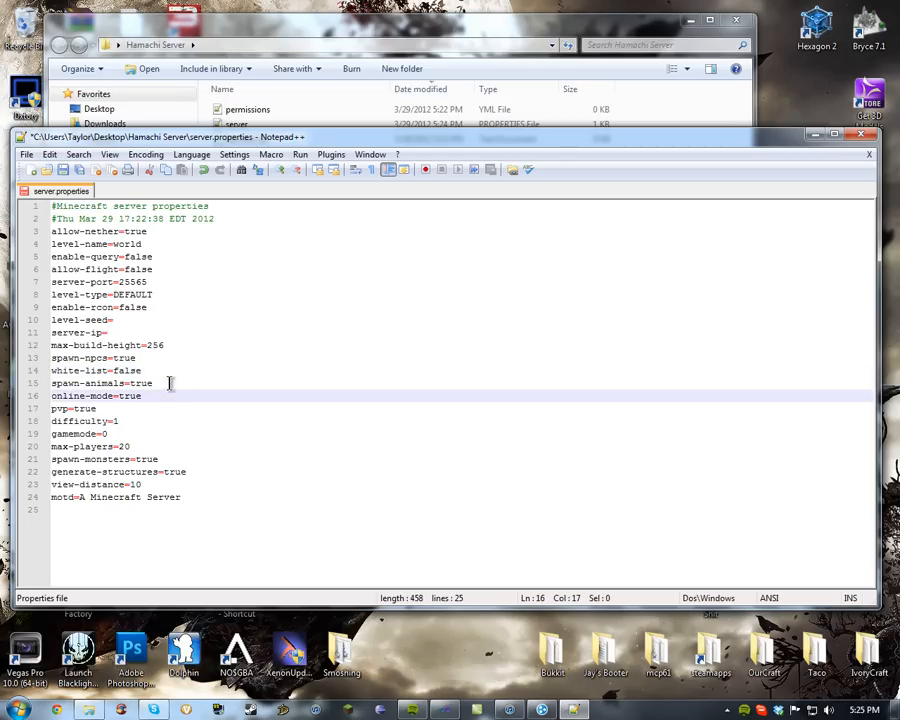
drag(170, 383, 50, 383)
click(162, 381)
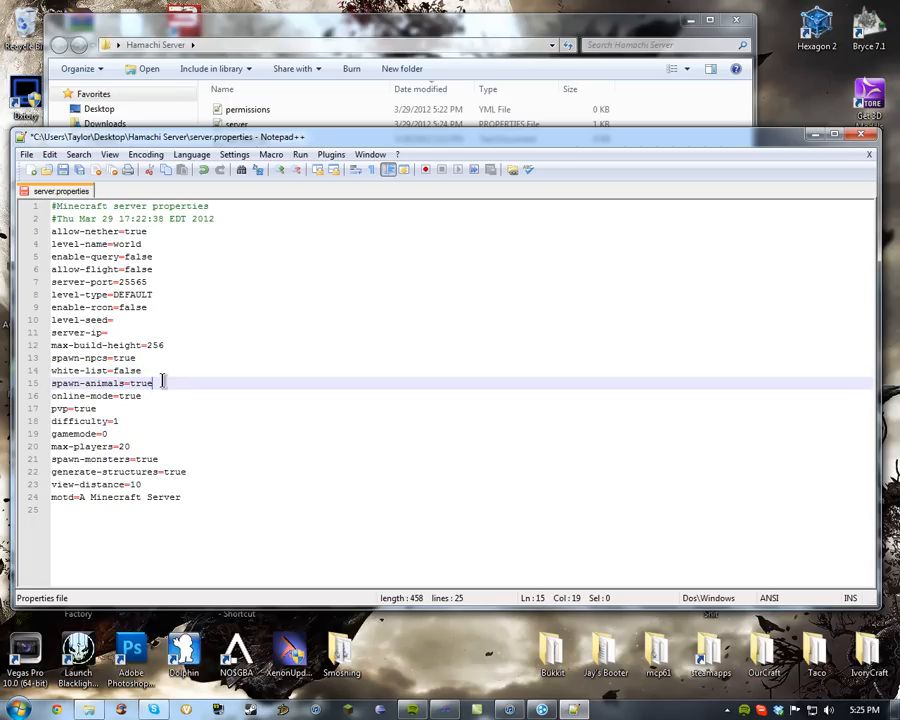
drag(162, 381, 10, 383)
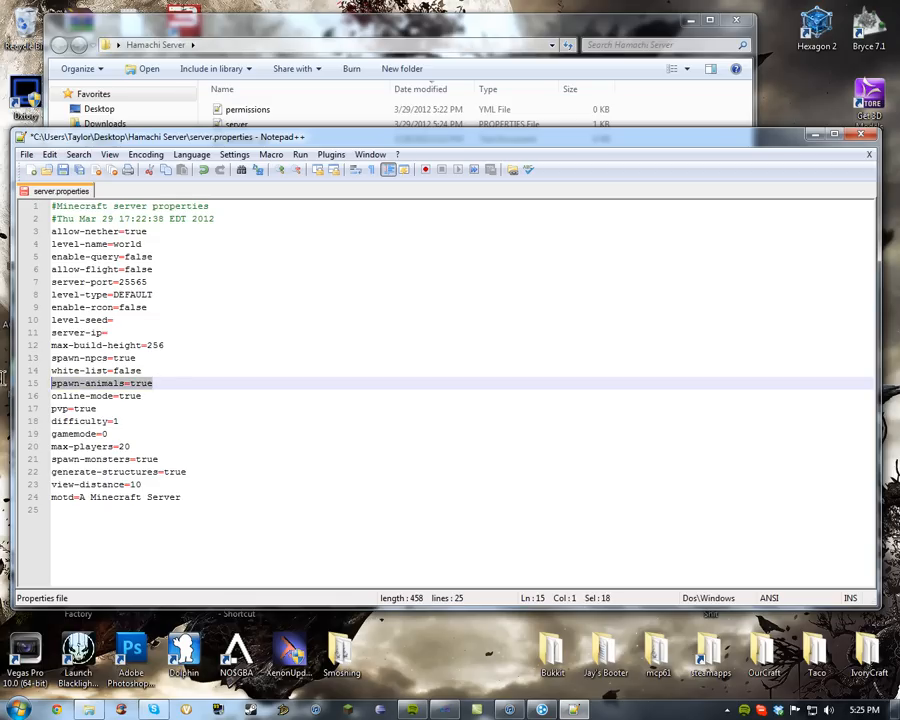
drag(164, 386, 48, 385)
click(168, 383)
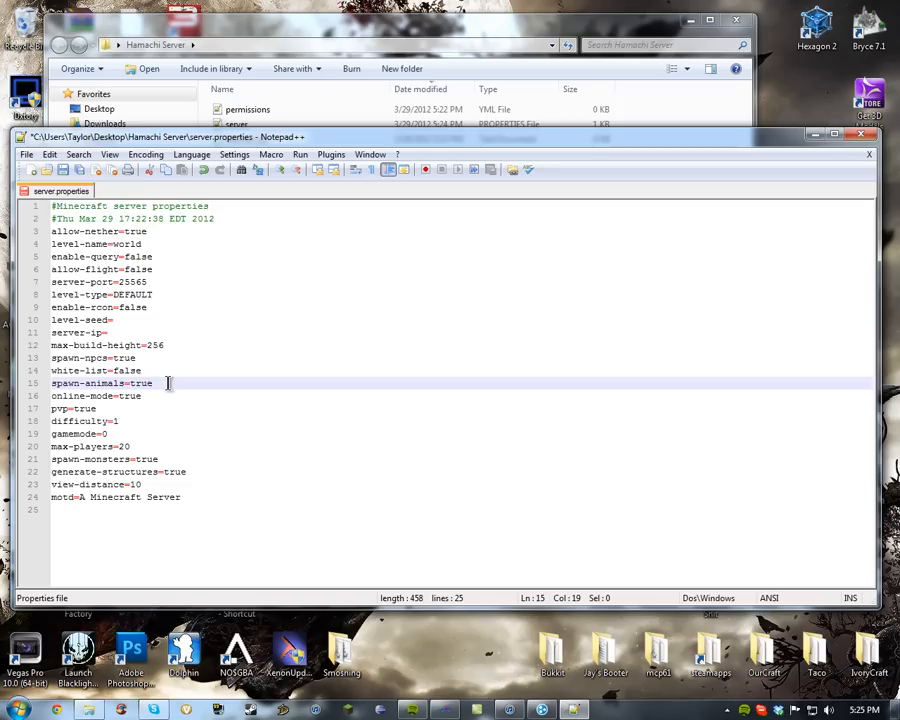
Review the online-mode=true and pvp=true settings.
drag(163, 396, 50, 396)
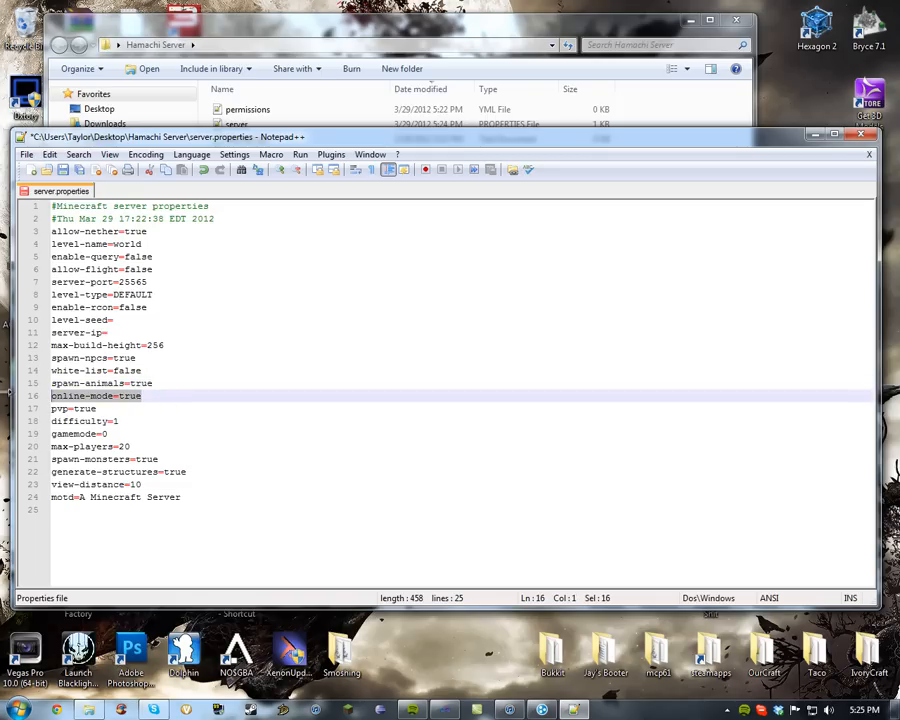
drag(153, 396, 26, 412)
click(148, 395)
click(107, 408)
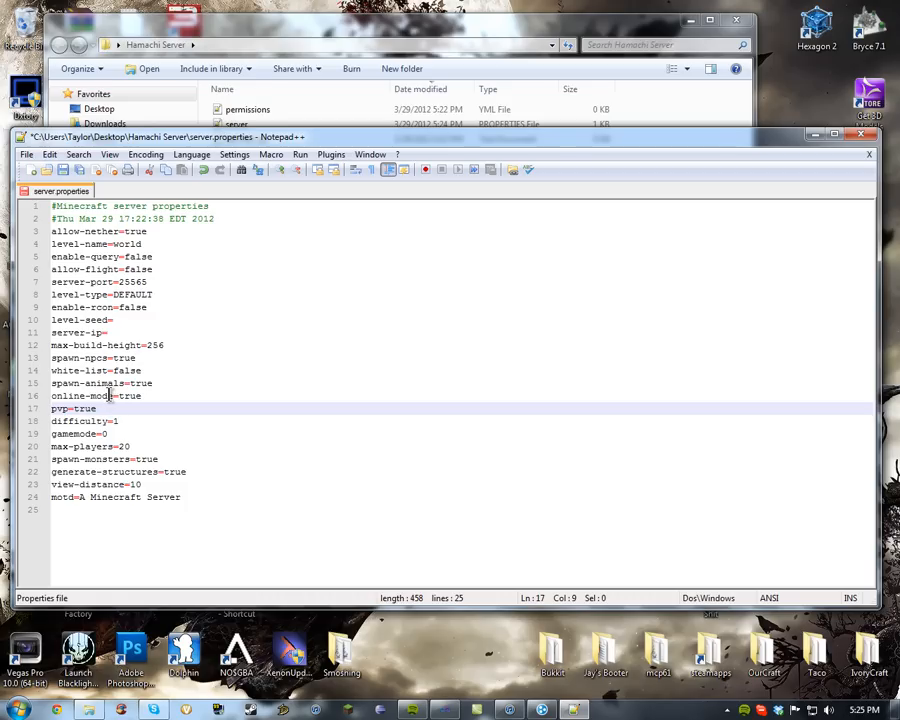
drag(155, 396, 120, 398)
click(126, 406)
click(129, 420)
drag(113, 411, 47, 409)
click(86, 410)
drag(101, 410, 75, 409)
click(113, 407)
Review difficulty=1, gamemode=0, max-players 20, spawn-monsters and generate-structures.
click(132, 421)
drag(133, 421, 40, 416)
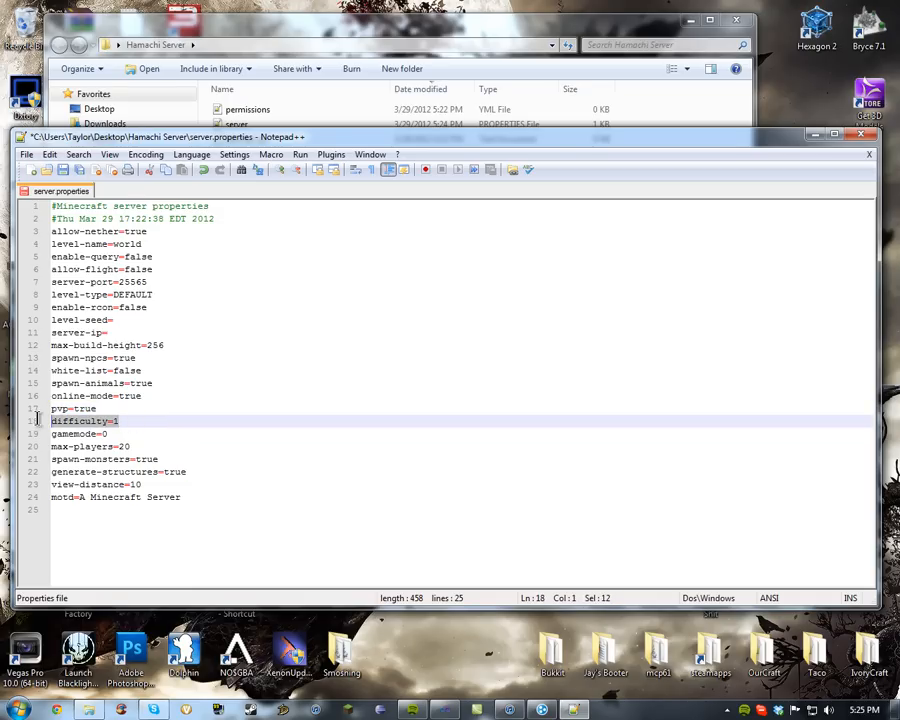
click(130, 433)
drag(130, 433, 48, 433)
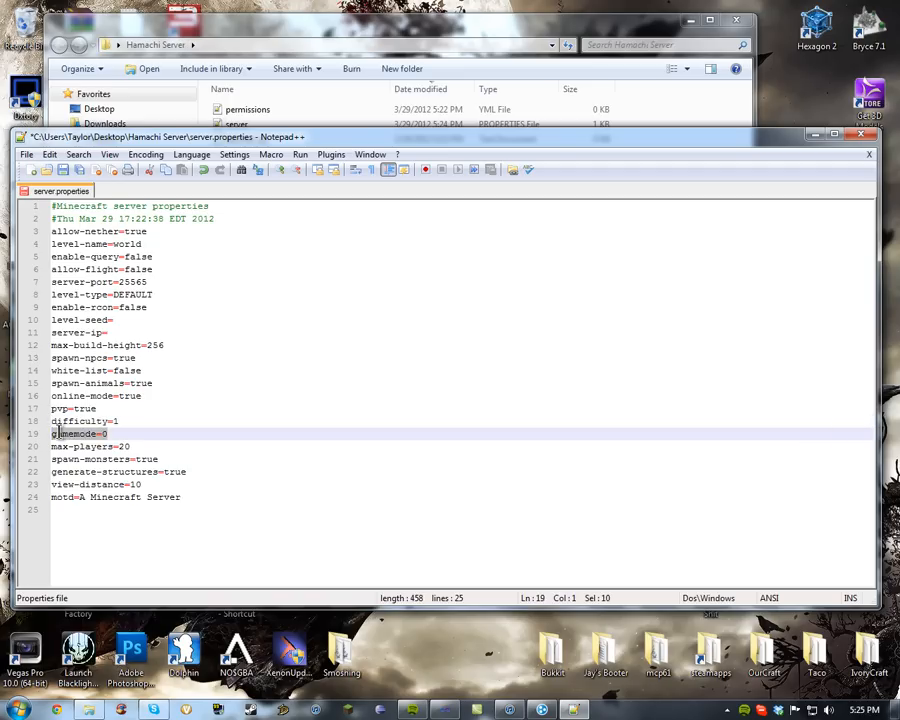
click(118, 433)
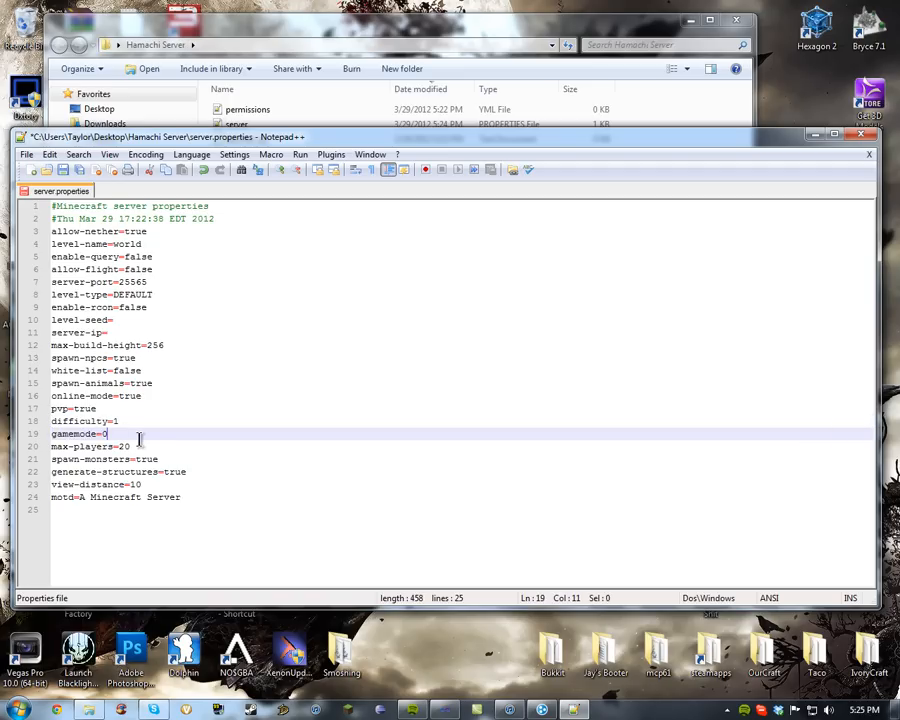
click(141, 446)
double_click(141, 446)
click(143, 447)
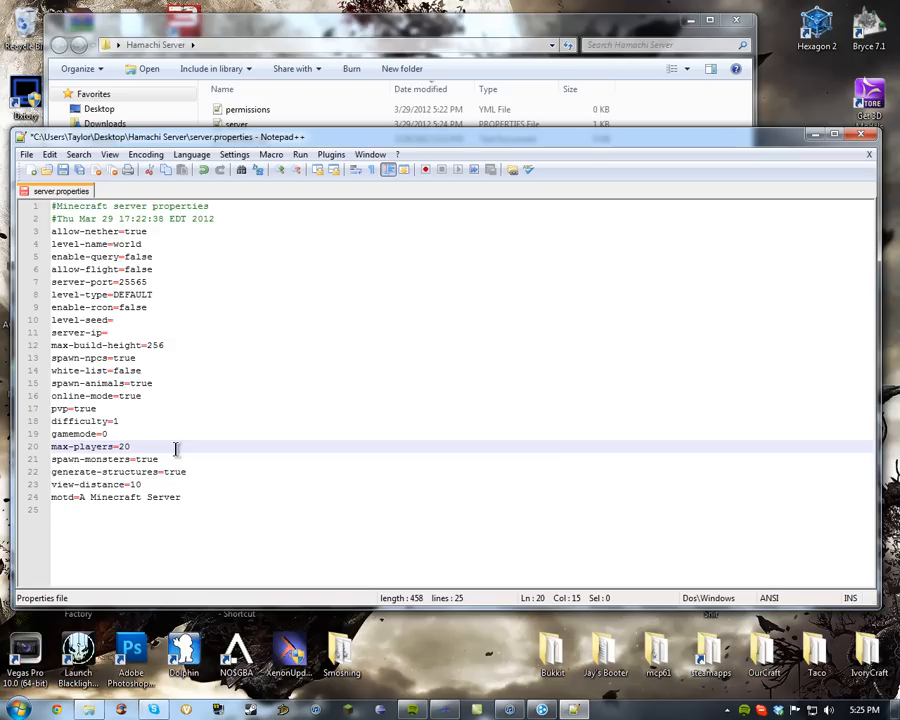
click(175, 459)
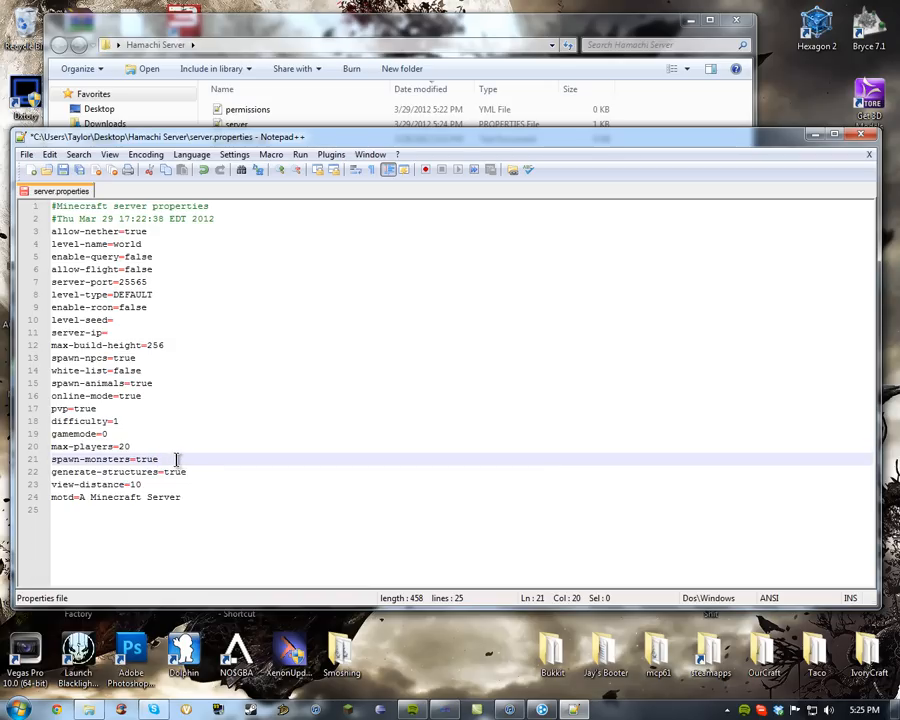
click(203, 471)
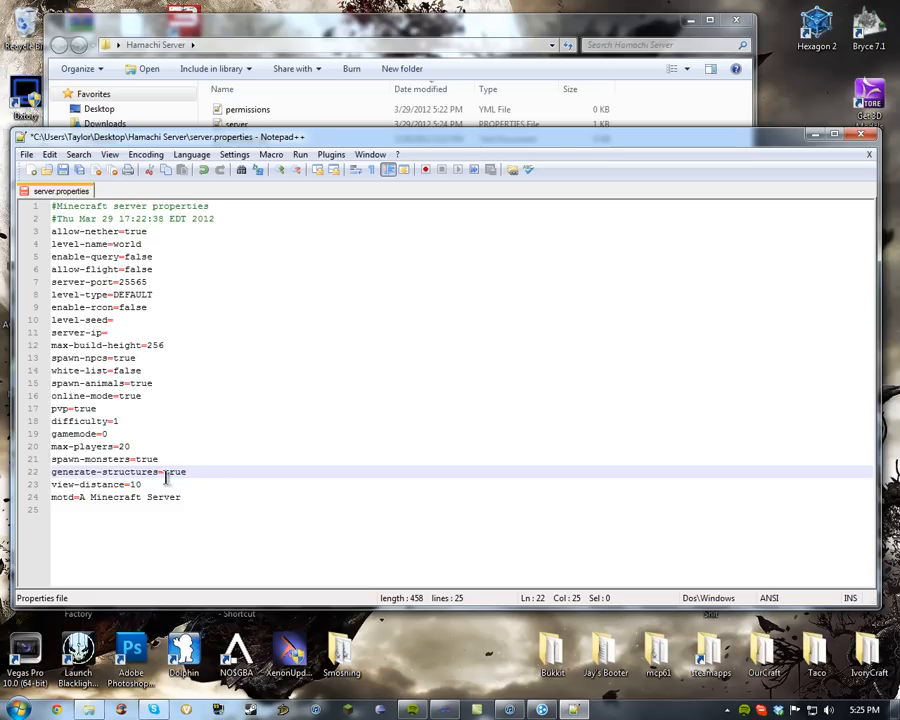
Replace the motd 'A Minecraft Server' with HAMACHI, save, and exit Notepad++.
drag(166, 484, 82, 497)
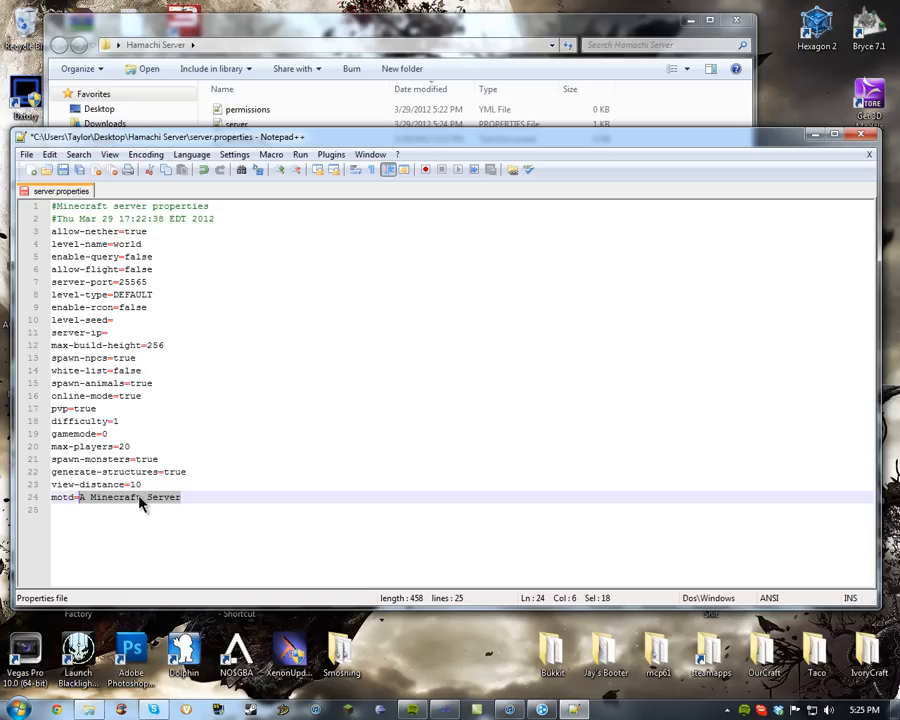
text(HAMACHI)
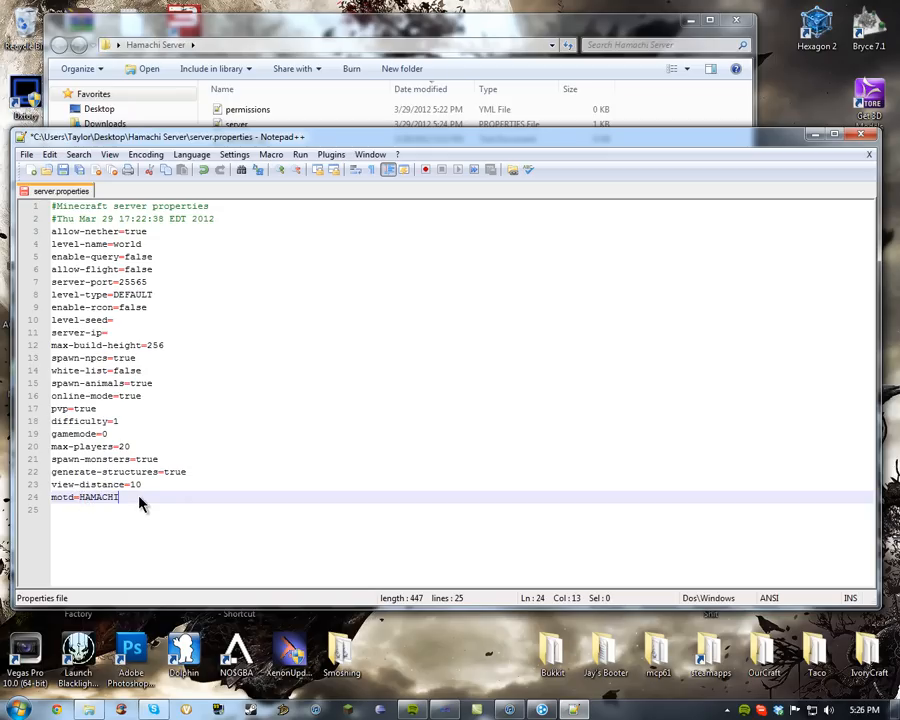
key(ctrl+s)
click(869, 154)
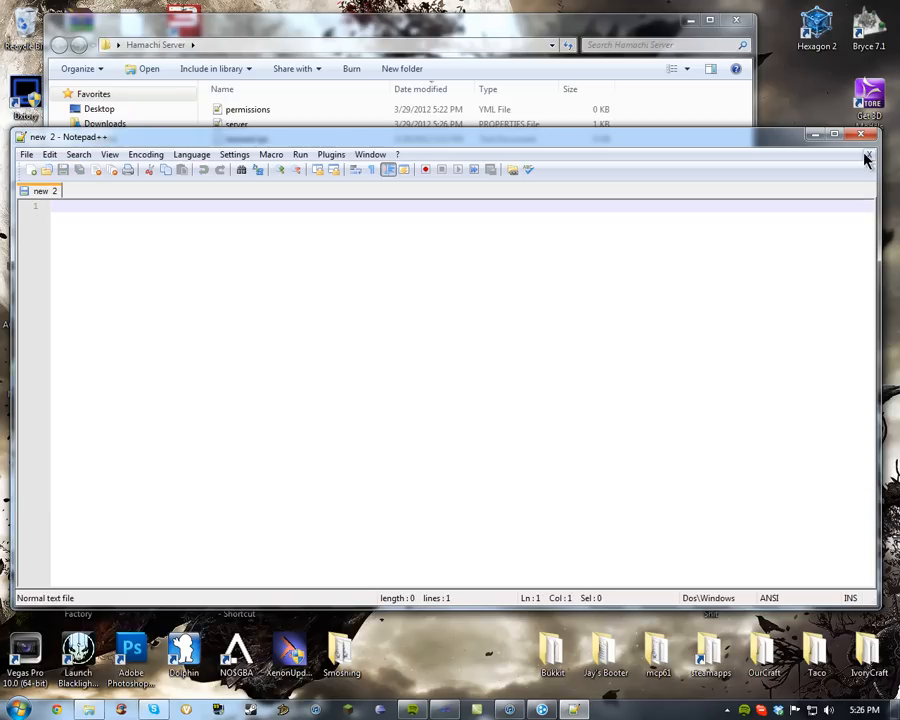
click(860, 134)
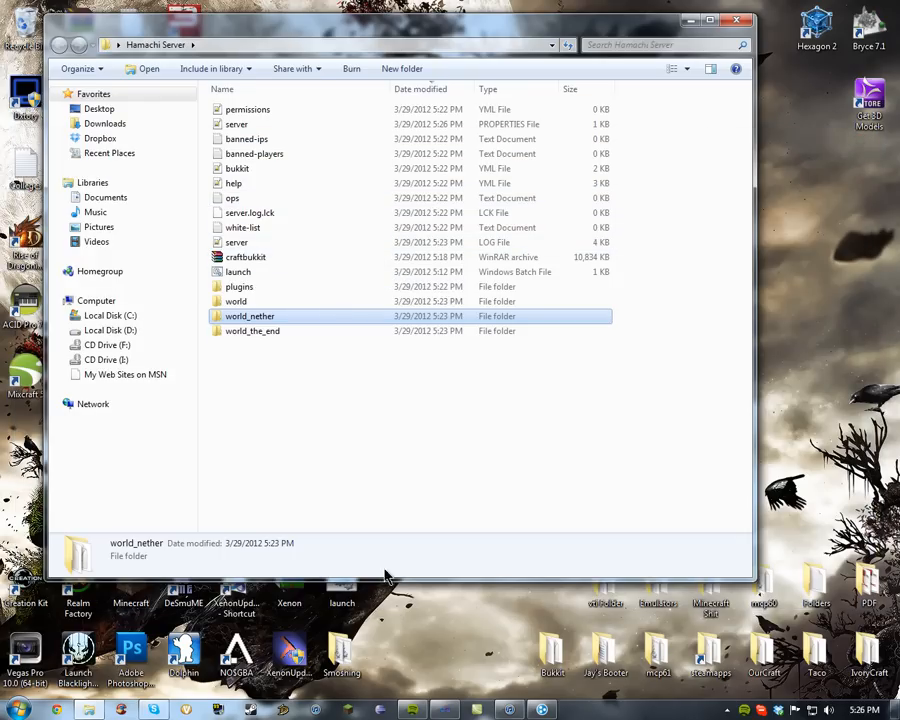
Launch the server from launch.bat, minimize its console, and minimize Explorer.
double_click(240, 271)
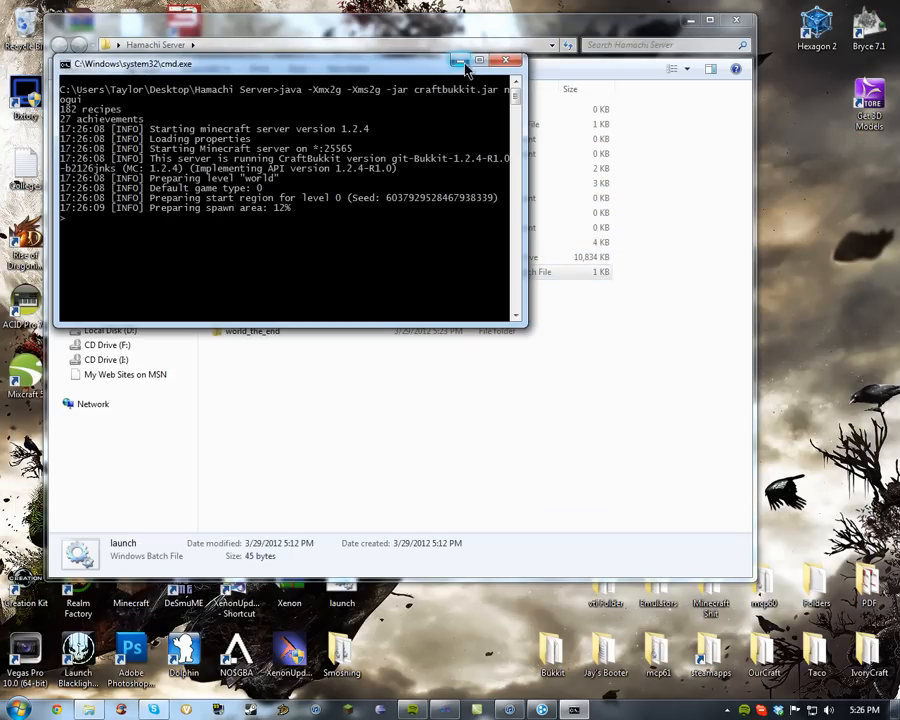
click(458, 62)
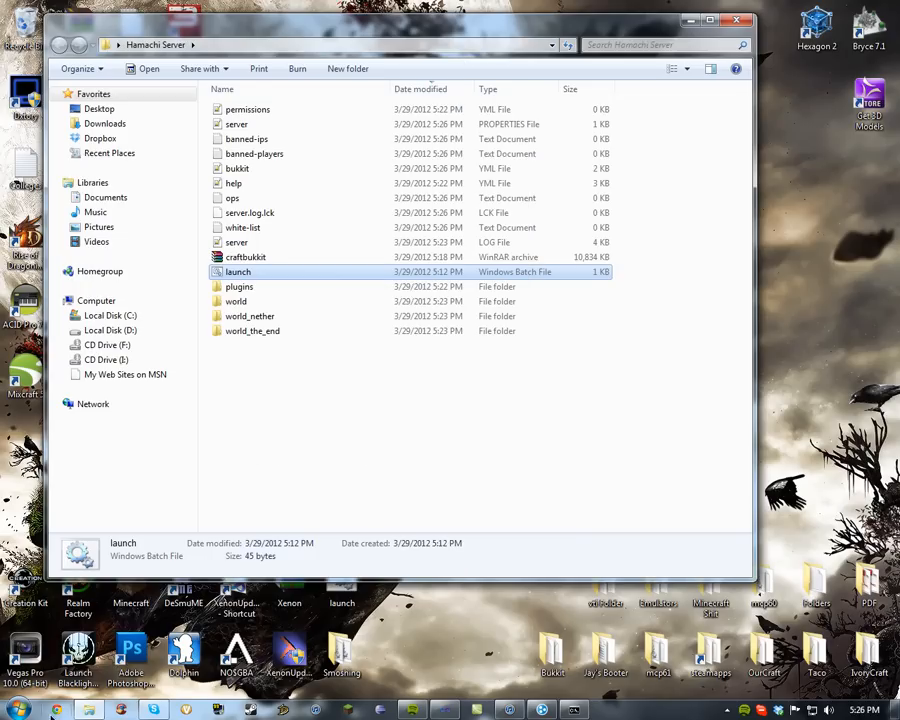
click(55, 712)
click(602, 311)
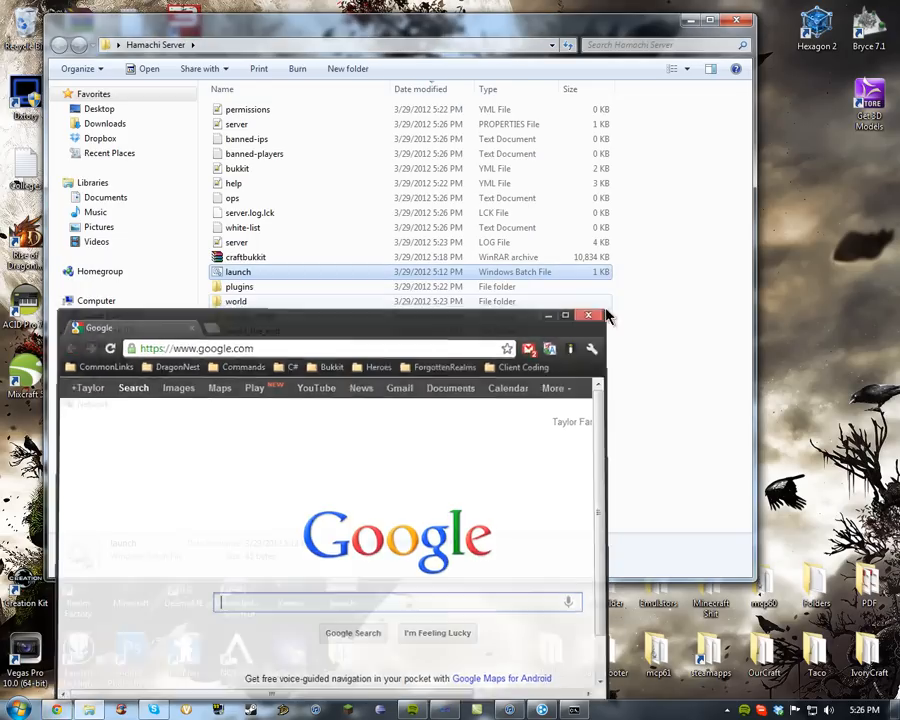
click(232, 440)
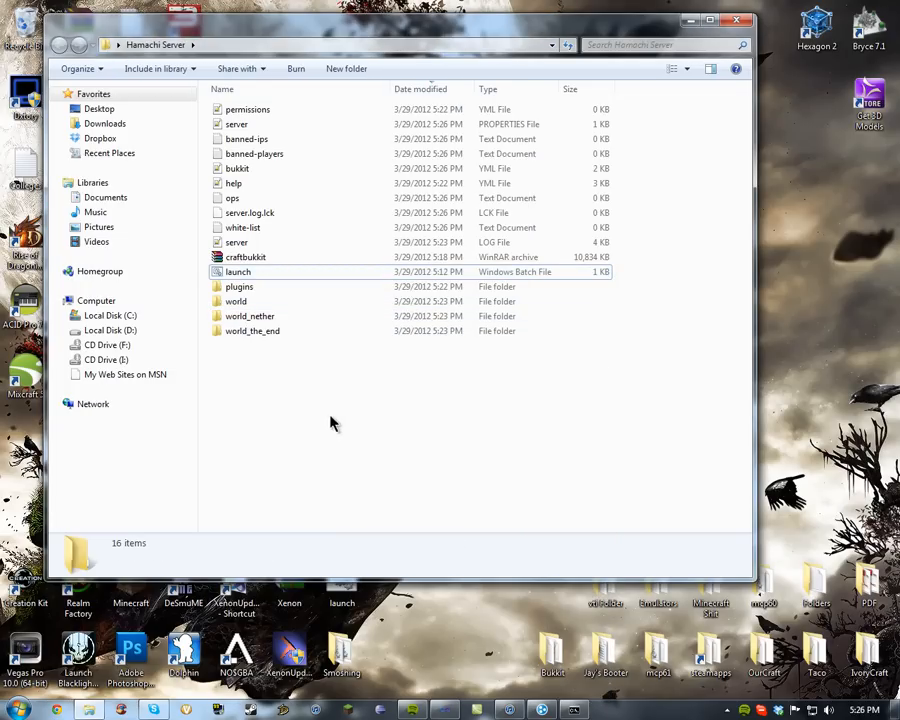
click(692, 22)
Copy this computer's Hamachi IPv4 address 5.110.183.7 to the clipboard.
click(552, 709)
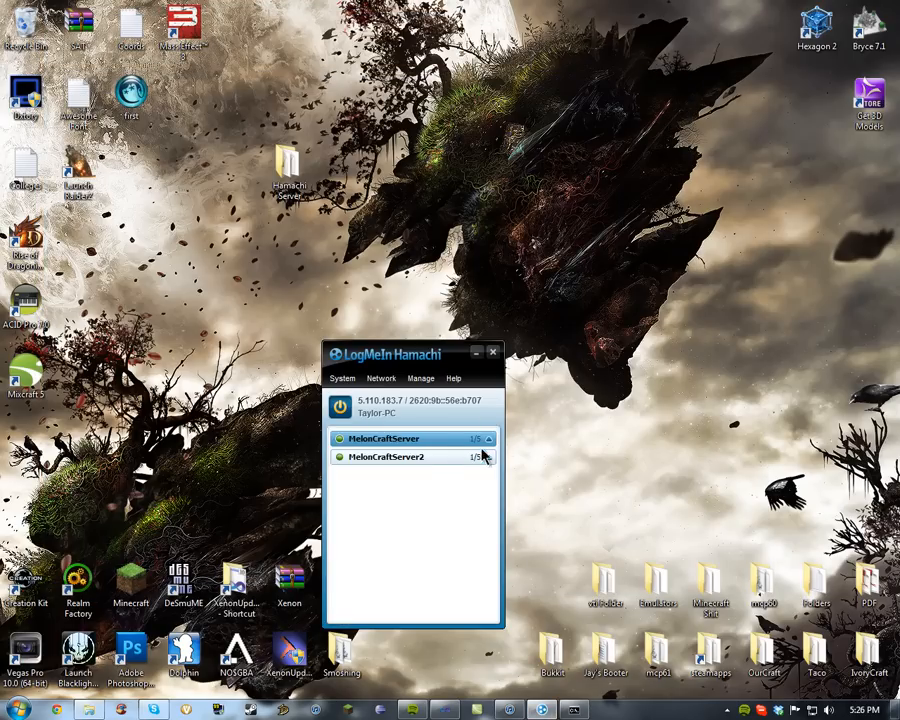
right_click(387, 402)
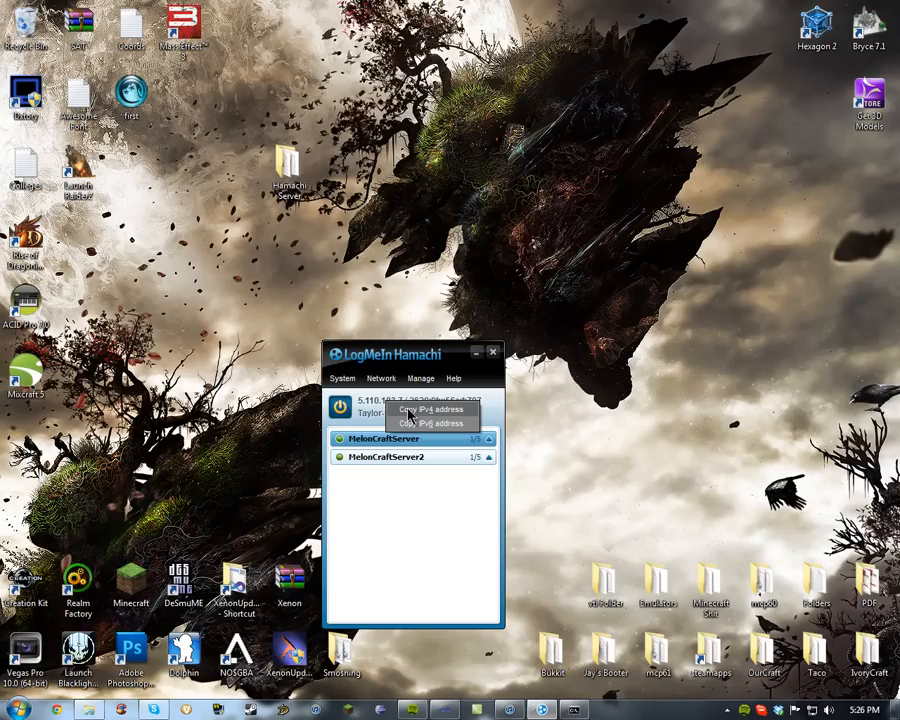
click(422, 411)
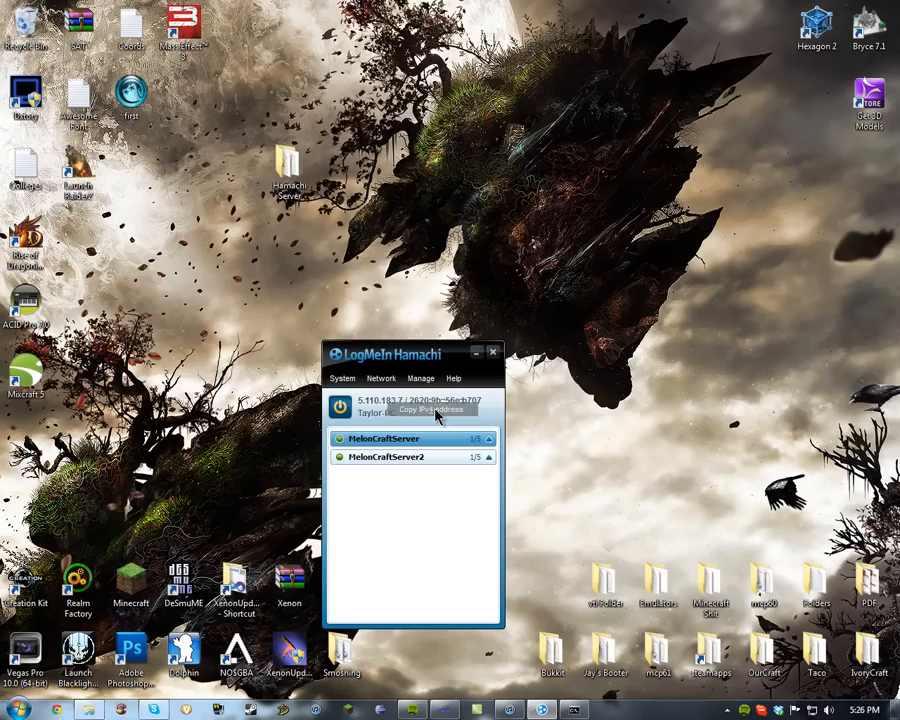
Move the Hamachi window higher on screen, then minimize it.
drag(410, 355, 453, 217)
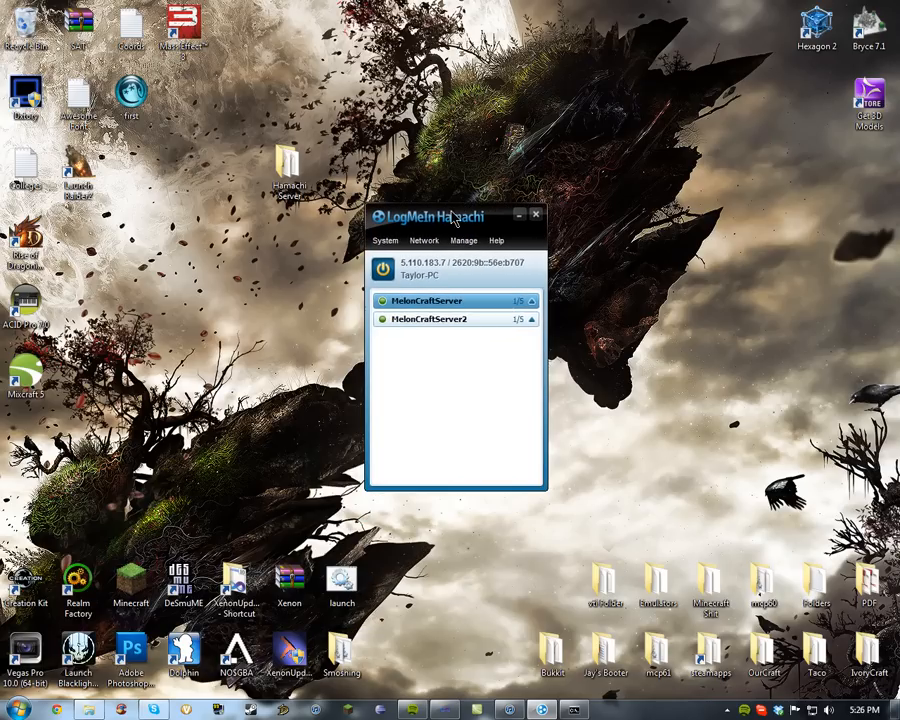
right_click(409, 266)
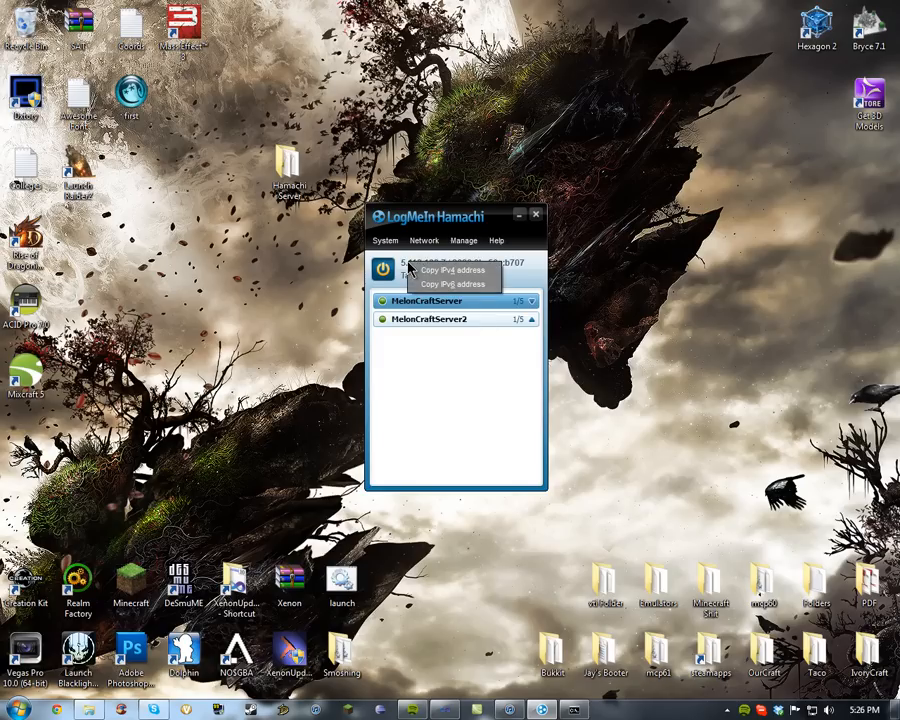
click(480, 400)
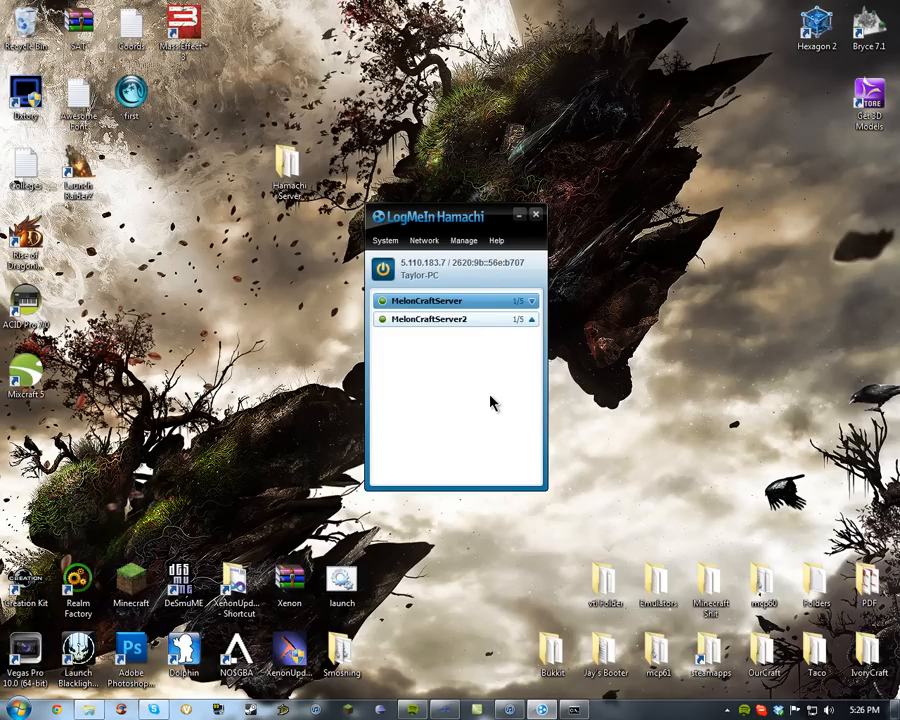
click(518, 214)
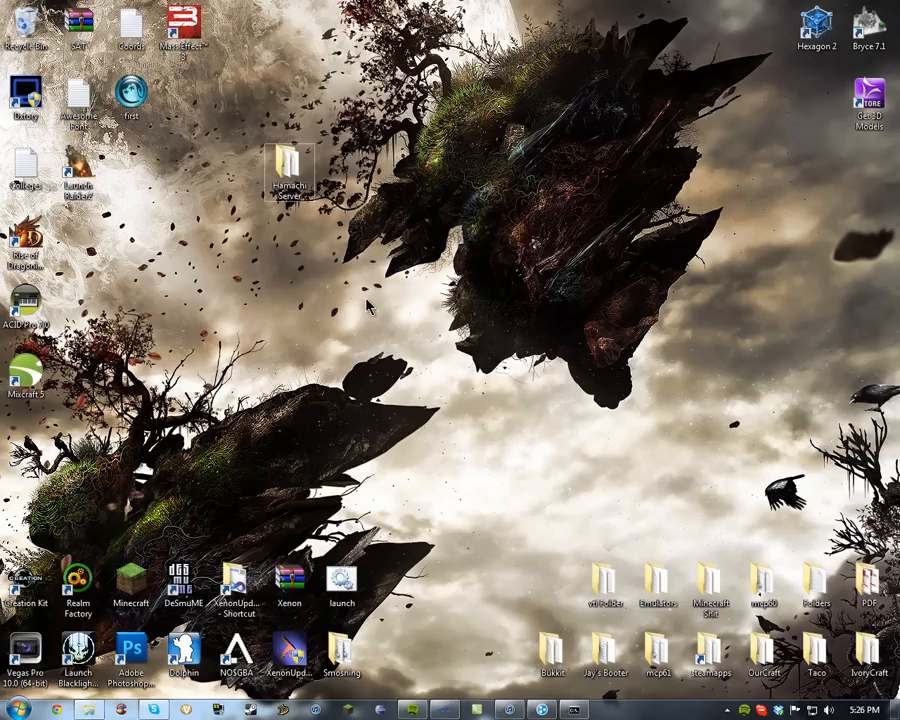
Launch Minecraft full-screen, log in, and go to the multiplayer server list.
double_click(148, 570)
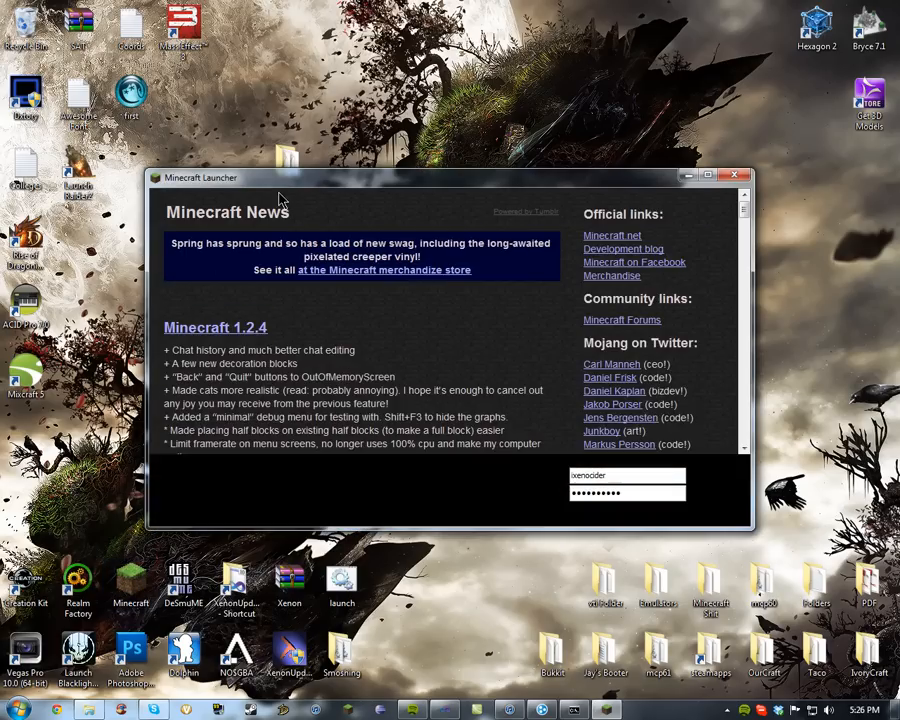
double_click(278, 183)
click(860, 665)
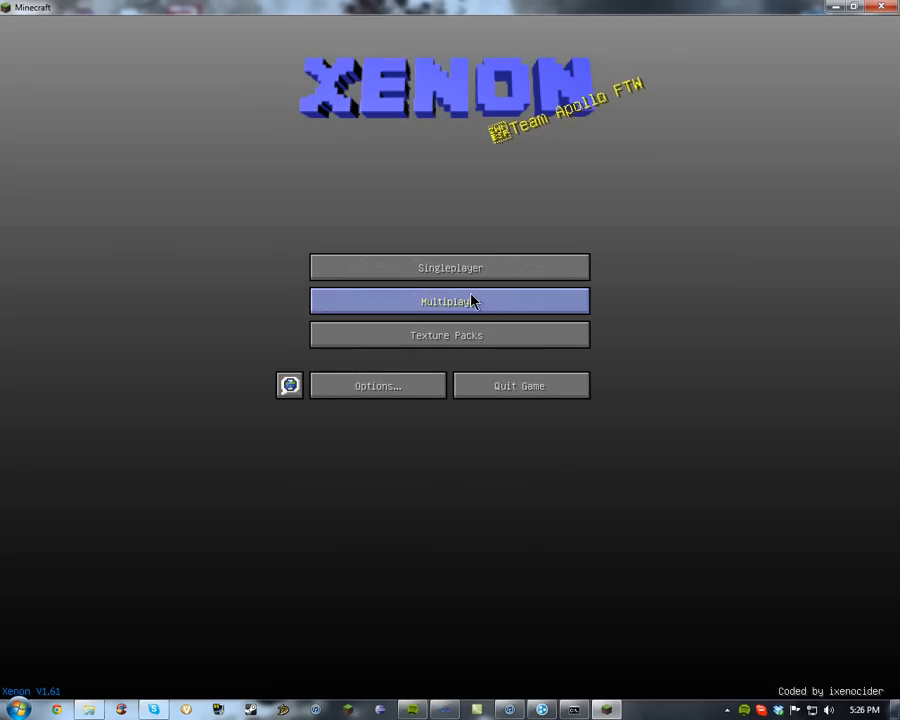
click(474, 301)
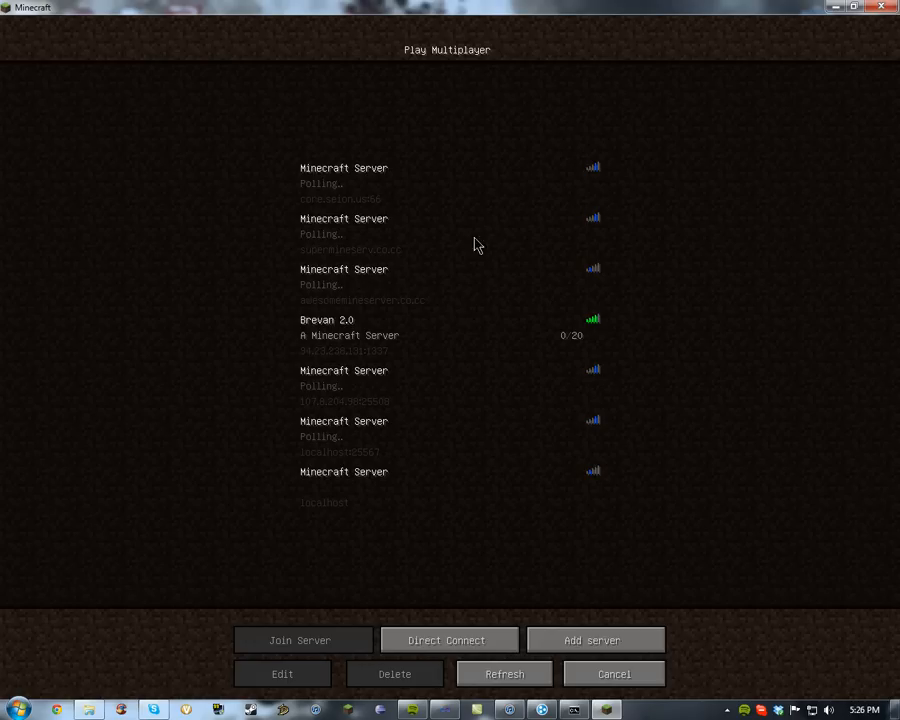
Add a server named HAMACHI SERVER with the pasted address 5.110.183.7.
click(597, 642)
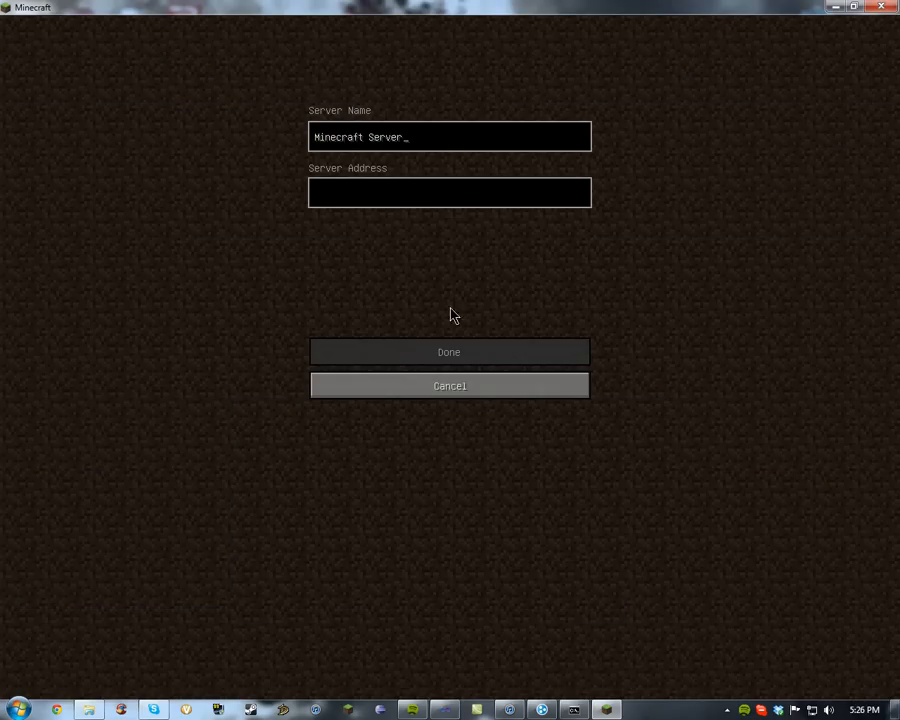
key(ctrl+v)
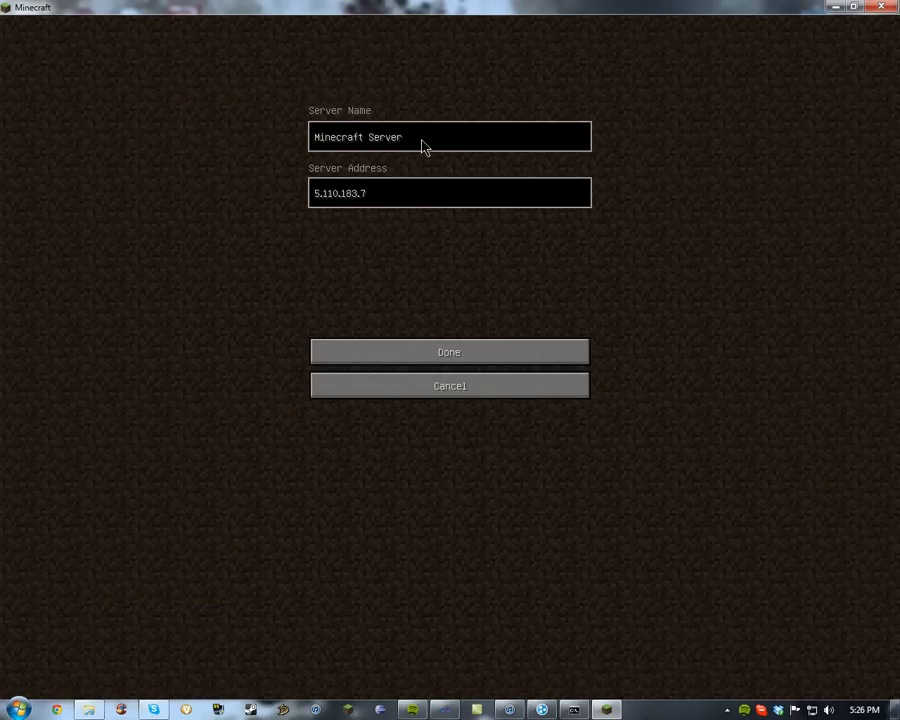
key(BackSpace)
key(BackSpace)
key(BackSpace)
key(BackSpace)
key(BackSpace)
key(BackSpace)
key(BackSpace)
key(BackSpace)
key(BackSpace)
key(BackSpace)
key(BackSpace)
key(BackSpace)
key(BackSpace)
key(BackSpace)
key(BackSpace)
key(BackSpace)
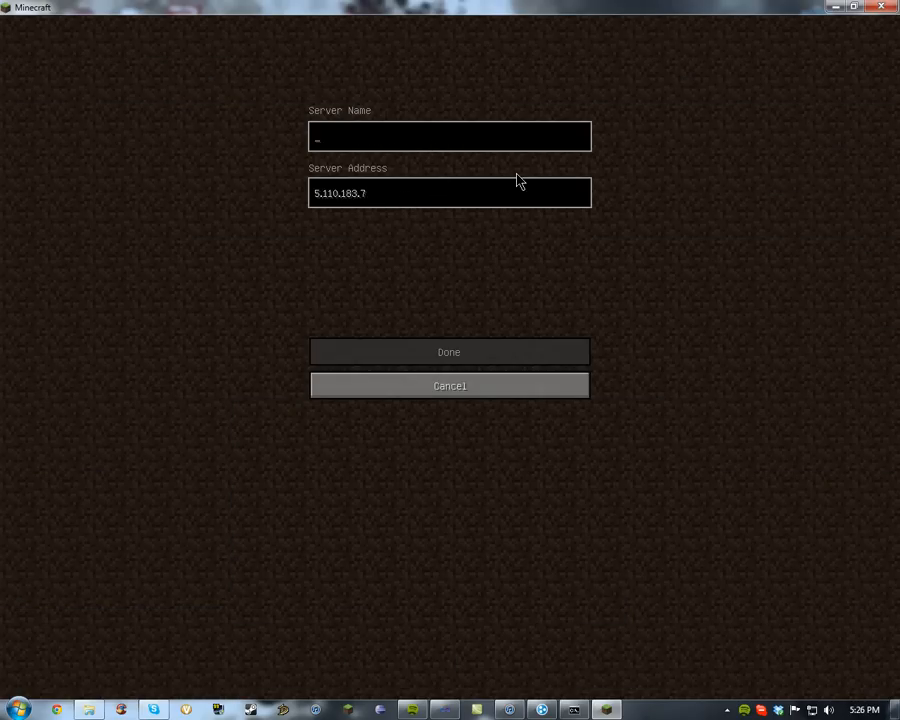
text(HAMACHI SERVER)
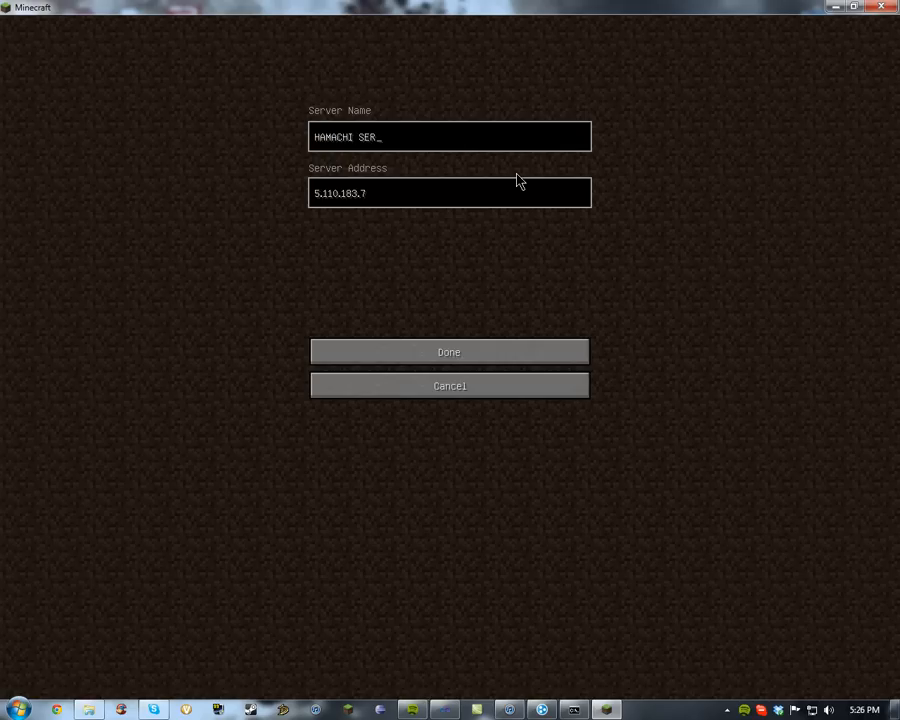
click(503, 347)
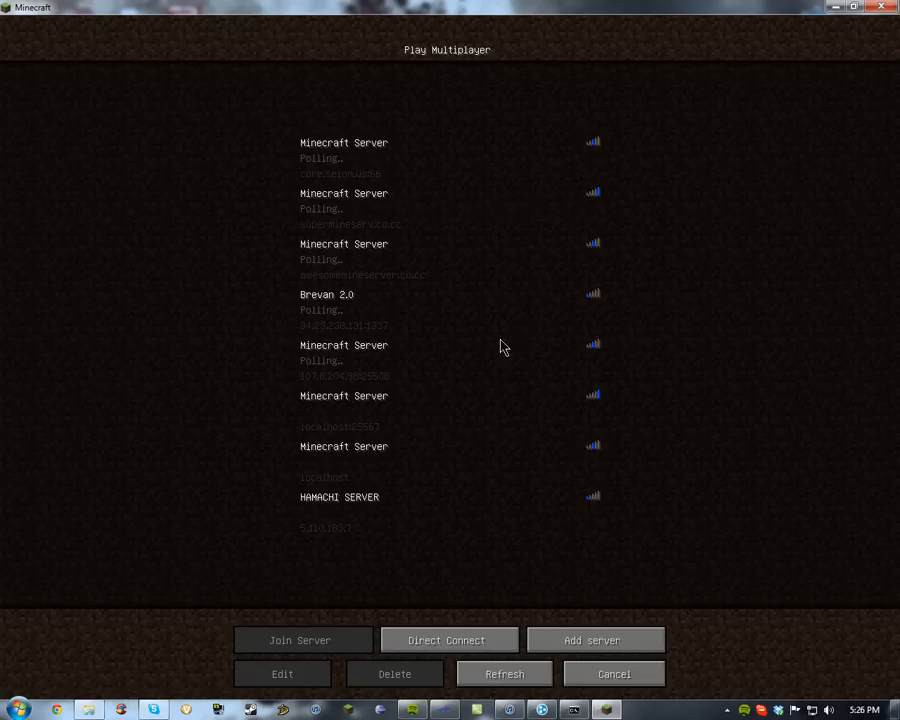
Delete the old localhost Minecraft Server entry from the multiplayer list.
click(420, 517)
click(391, 454)
click(402, 678)
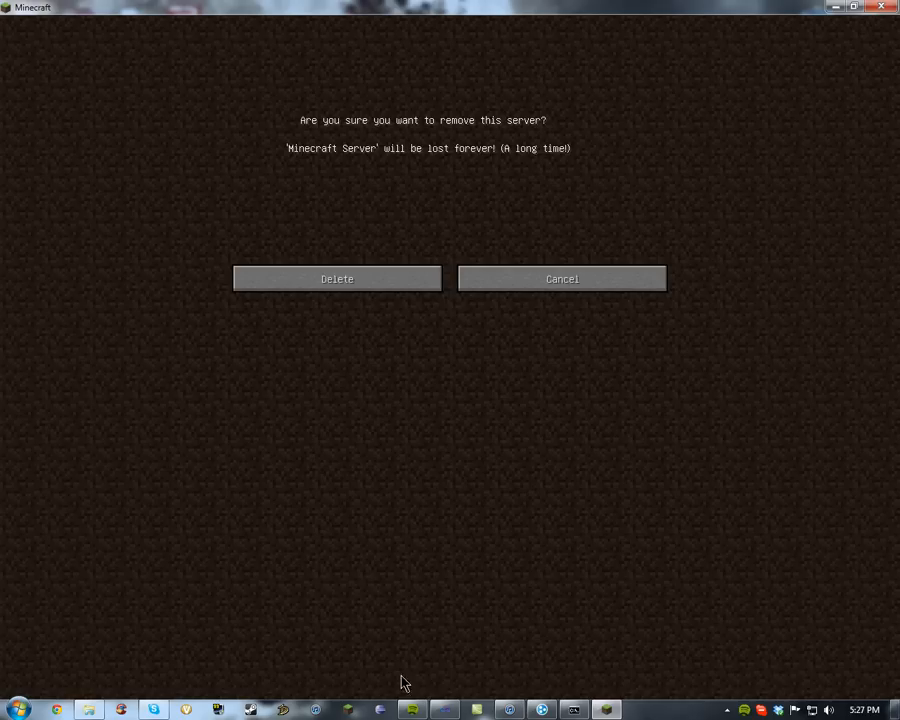
click(338, 289)
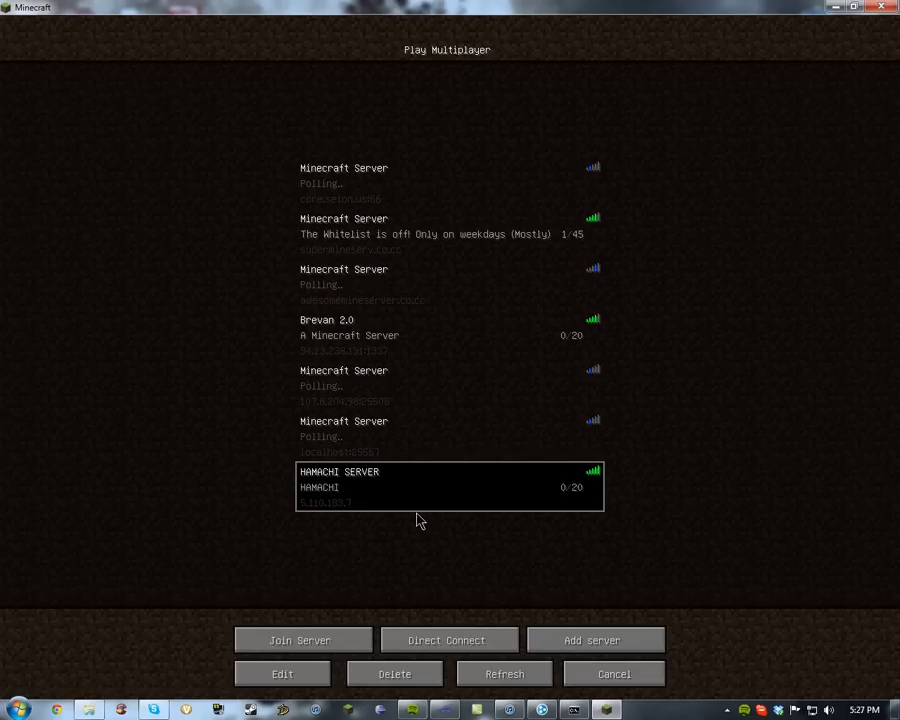
Add a test localhost server entry, then delete it, leaving HAMACHI SERVER selected.
click(582, 639)
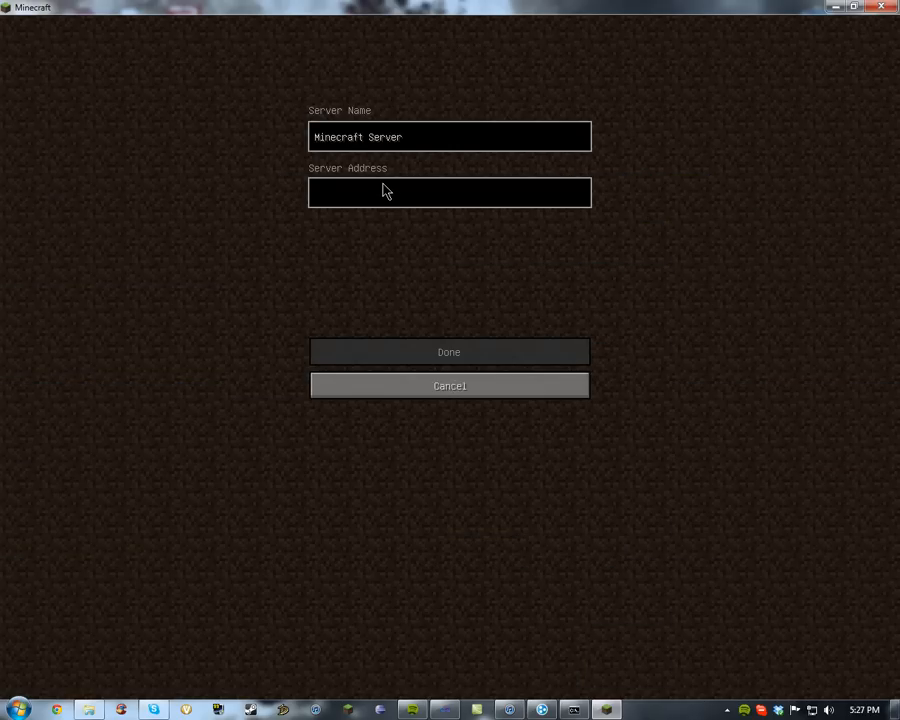
text(1)
text(ocahost)
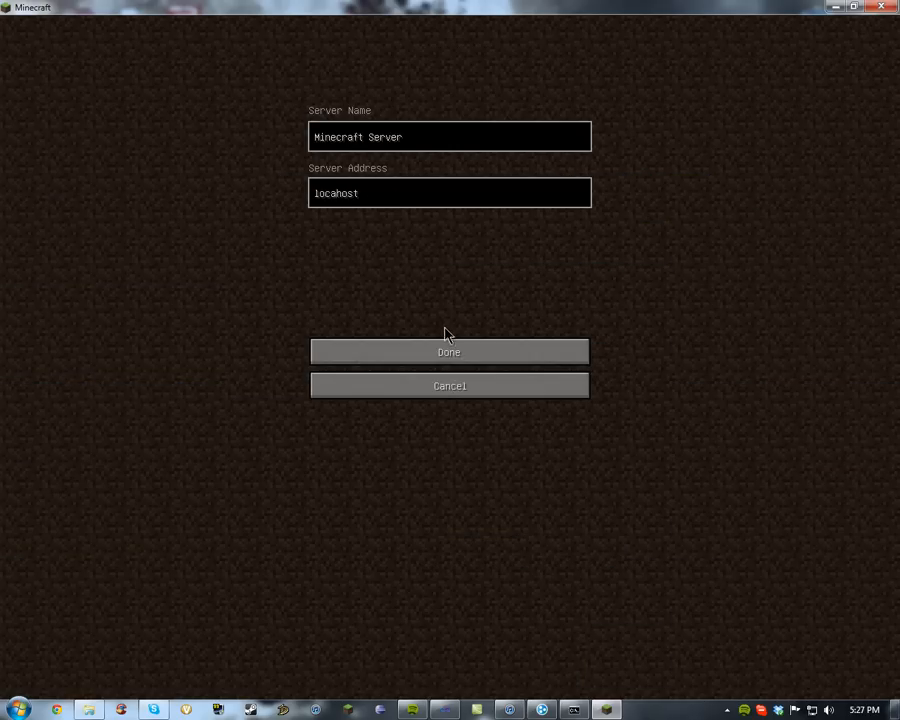
key(BackSpace)
key(BackSpace)
key(BackSpace)
key(BackSpace)
text(lhost)
click(458, 354)
click(408, 500)
click(412, 673)
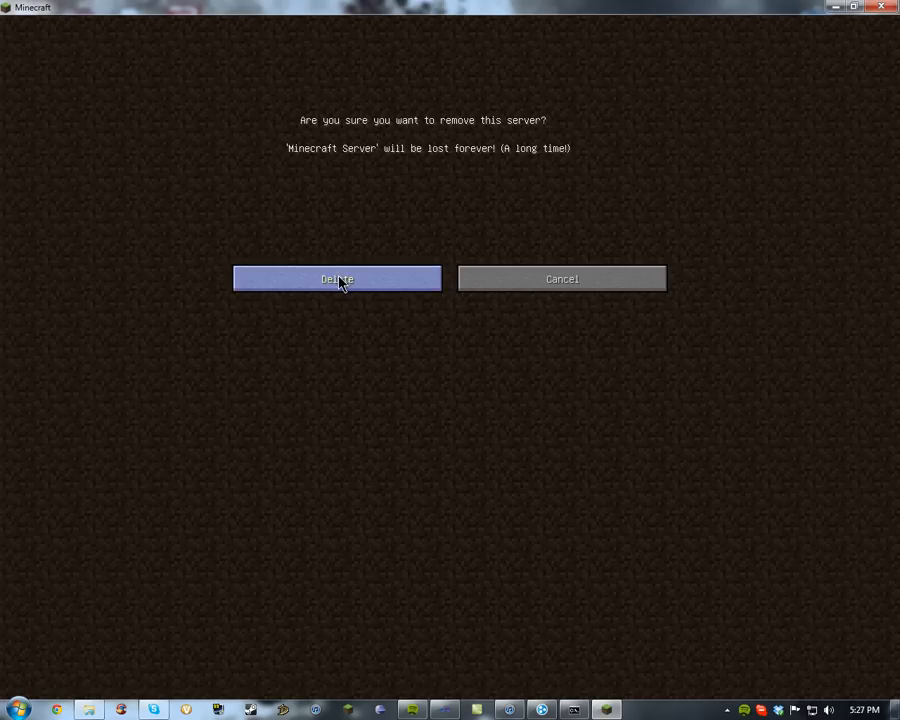
click(340, 280)
click(354, 505)
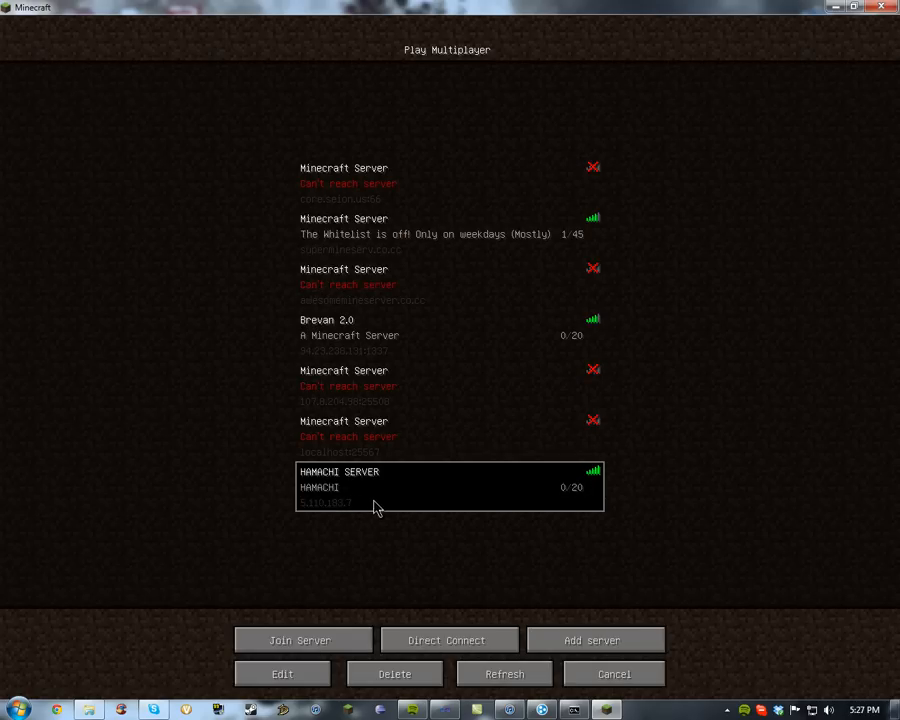
Join HAMACHI SERVER, walk forward through the jungle past the sheep, then switch to Hamachi.
double_click(372, 505)
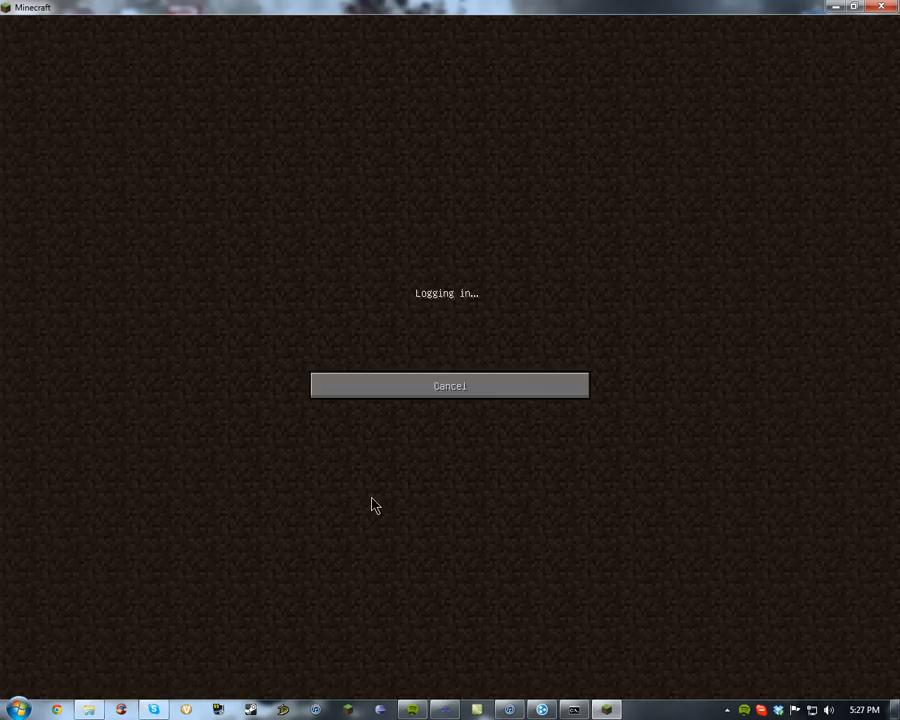
key(w)
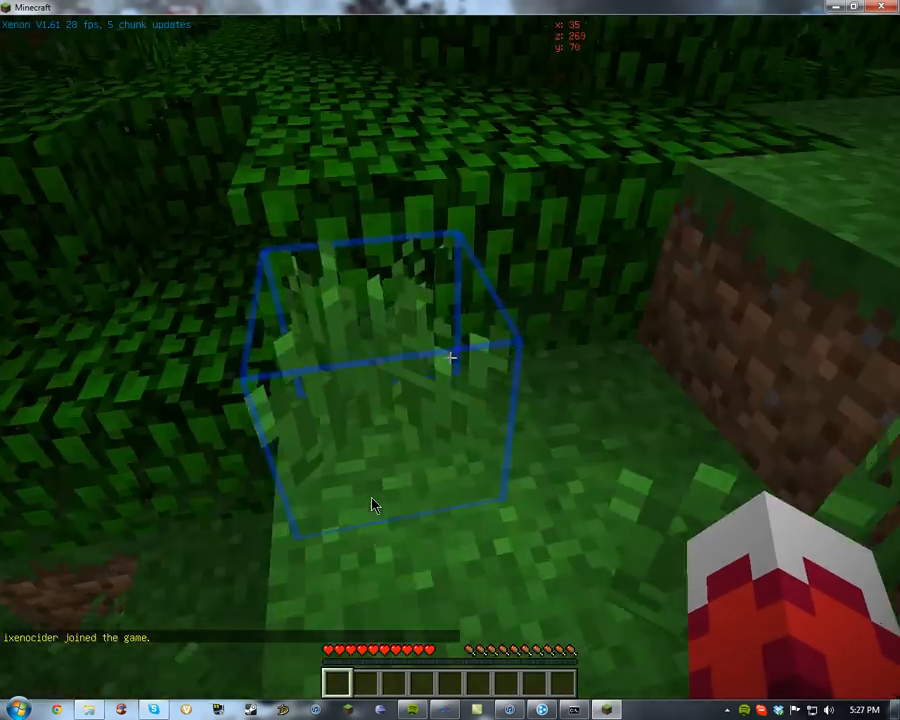
key(space)
key(w)
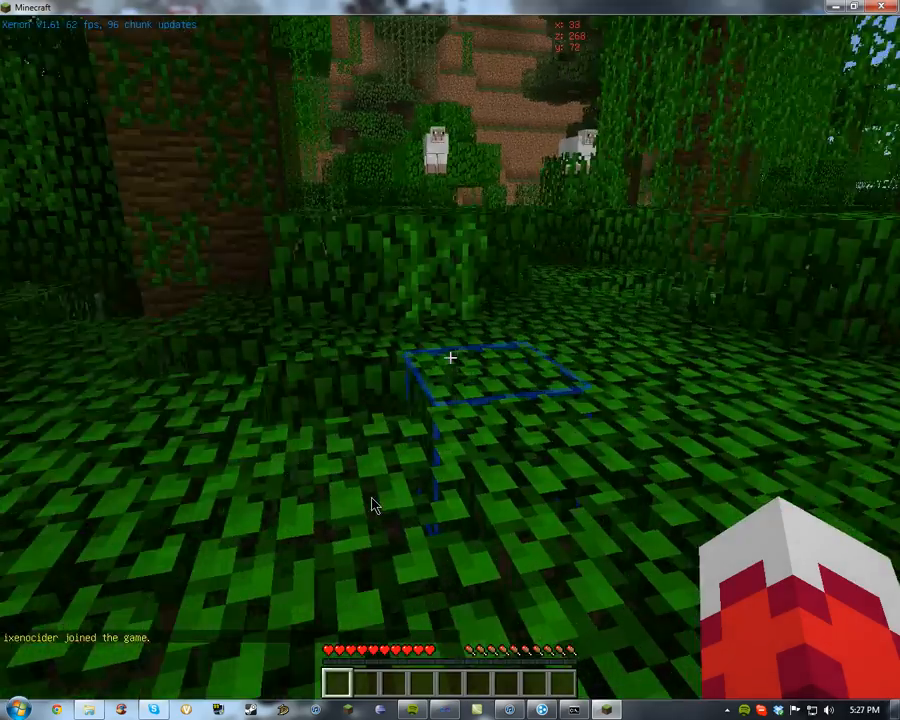
key(w)
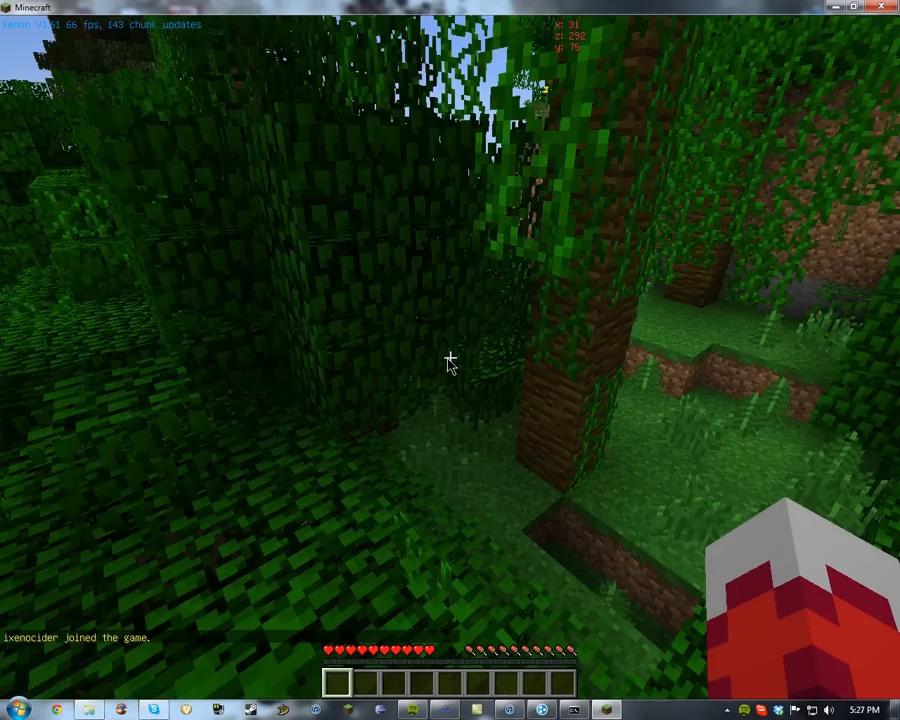
key(e)
click(543, 709)
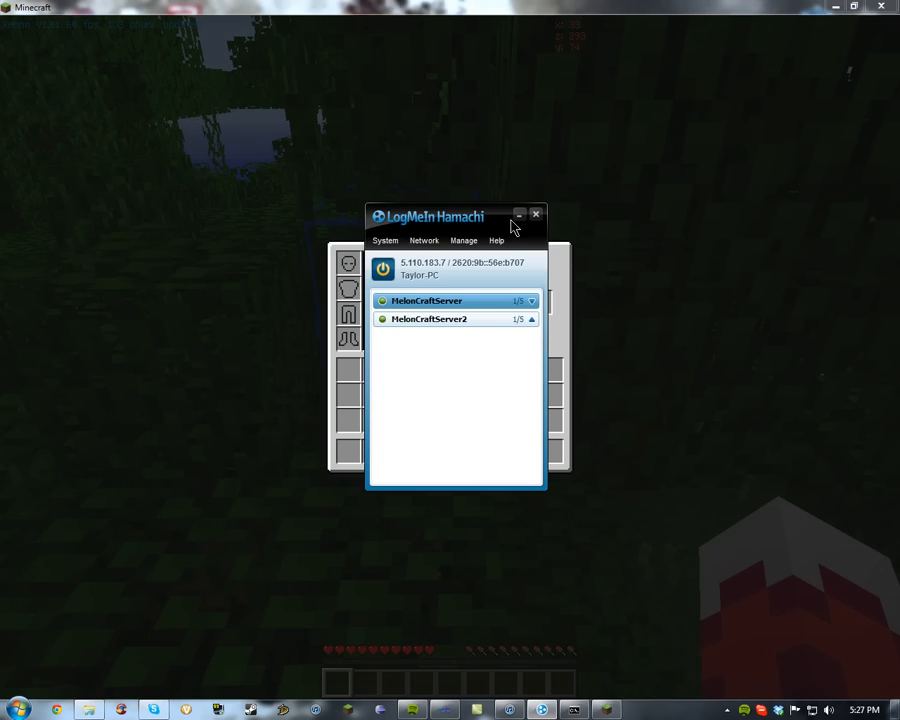
Close the Minecraft window, leaving Hamachi on the desktop.
click(219, 351)
click(854, 6)
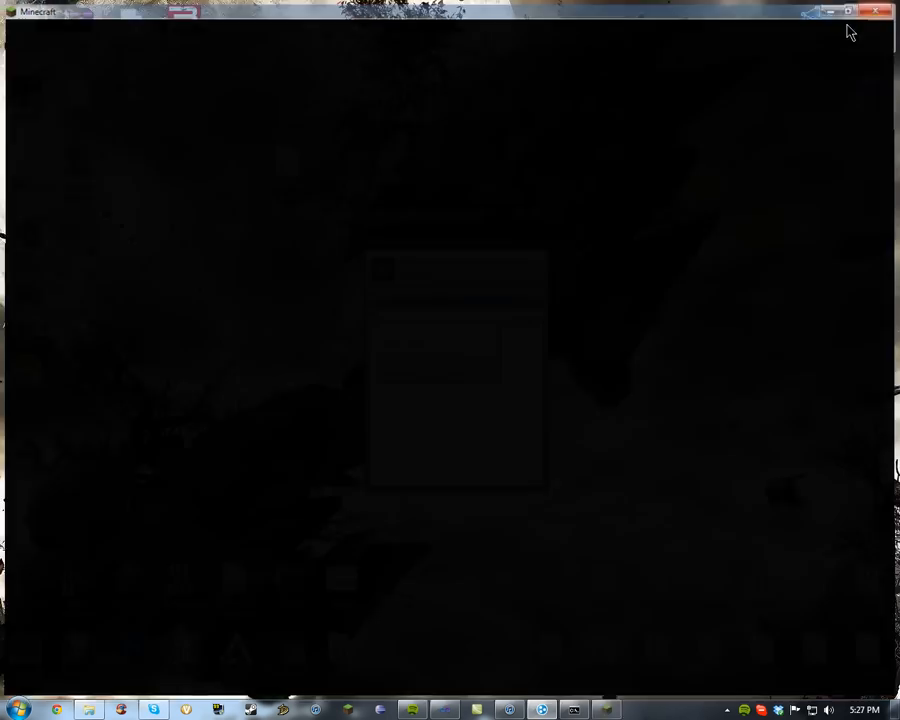
drag(467, 219, 463, 214)
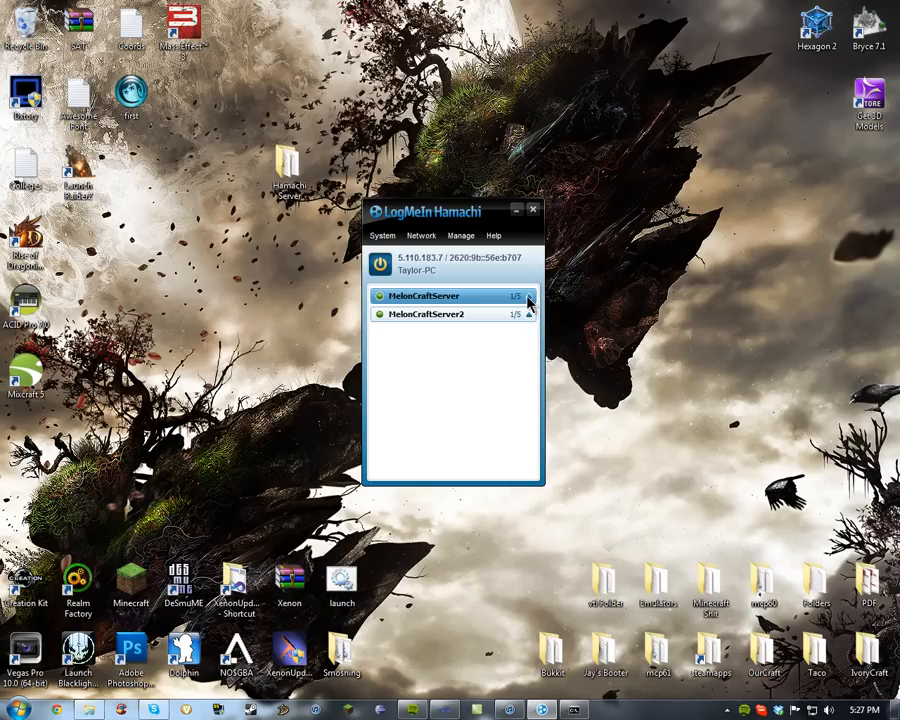
Review MelonCraftServer's access settings and accept them unchanged, keeping the join password.
right_click(440, 318)
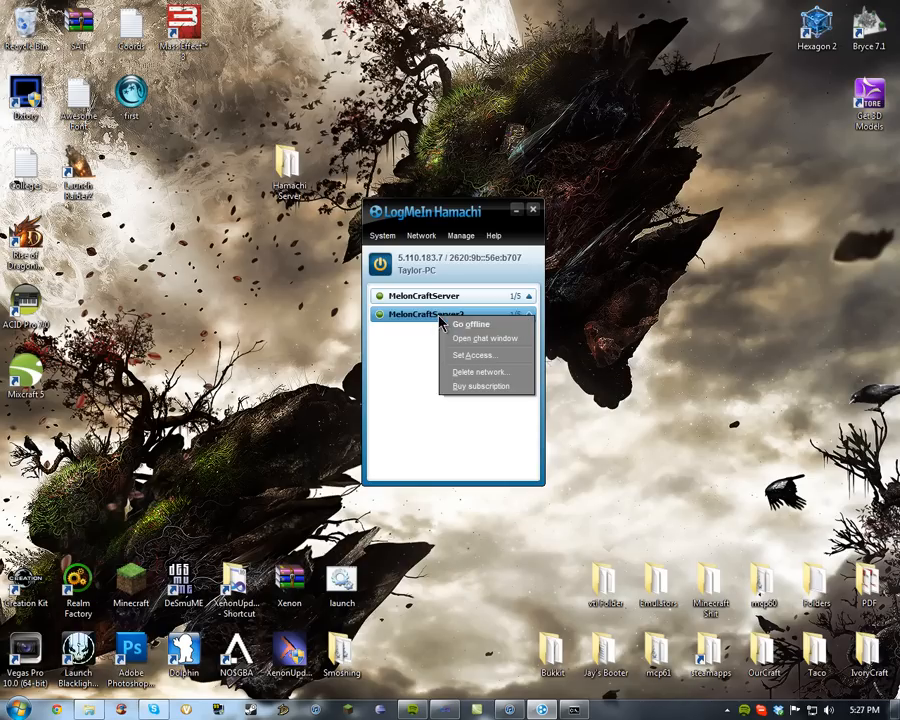
click(411, 341)
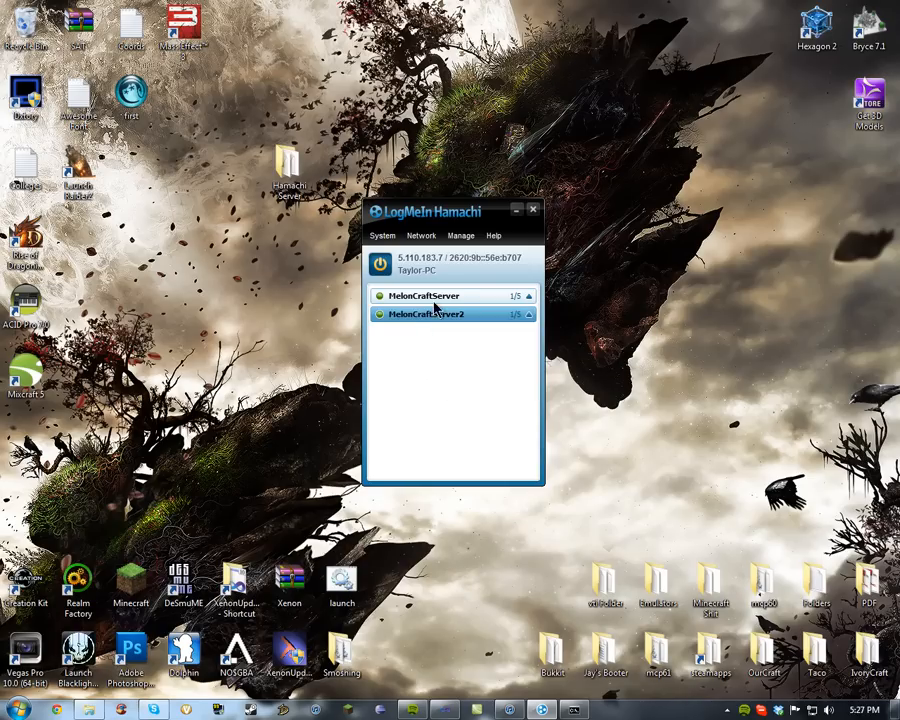
click(435, 300)
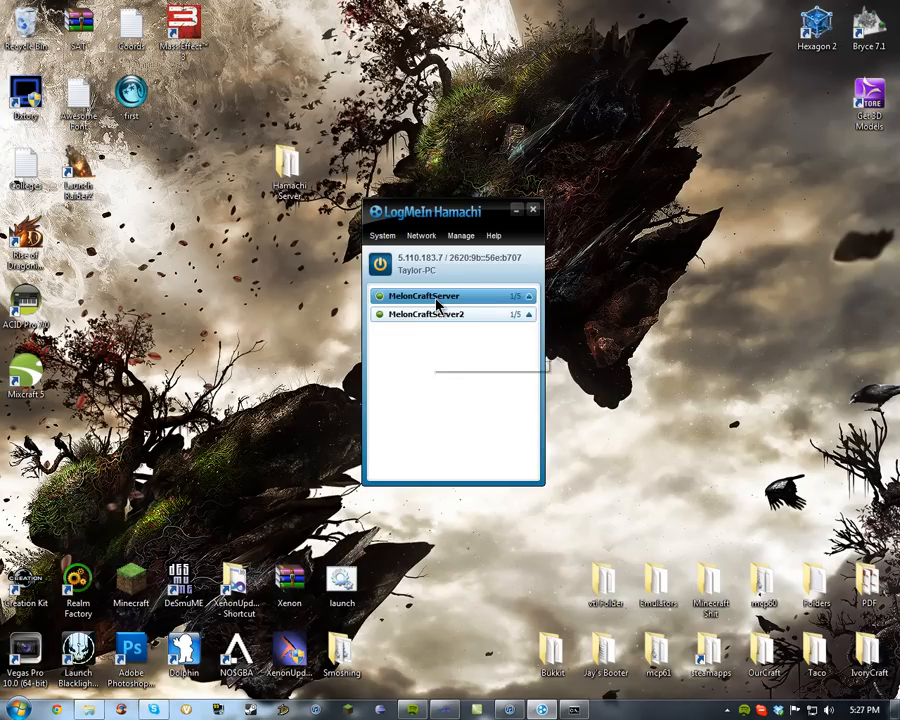
click(420, 236)
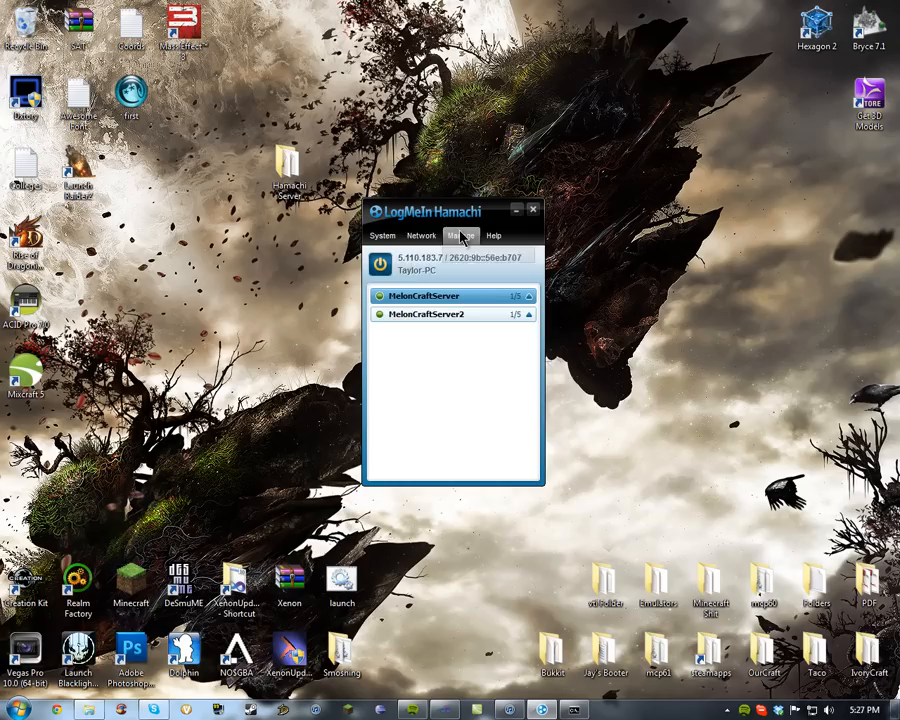
click(448, 332)
click(535, 297)
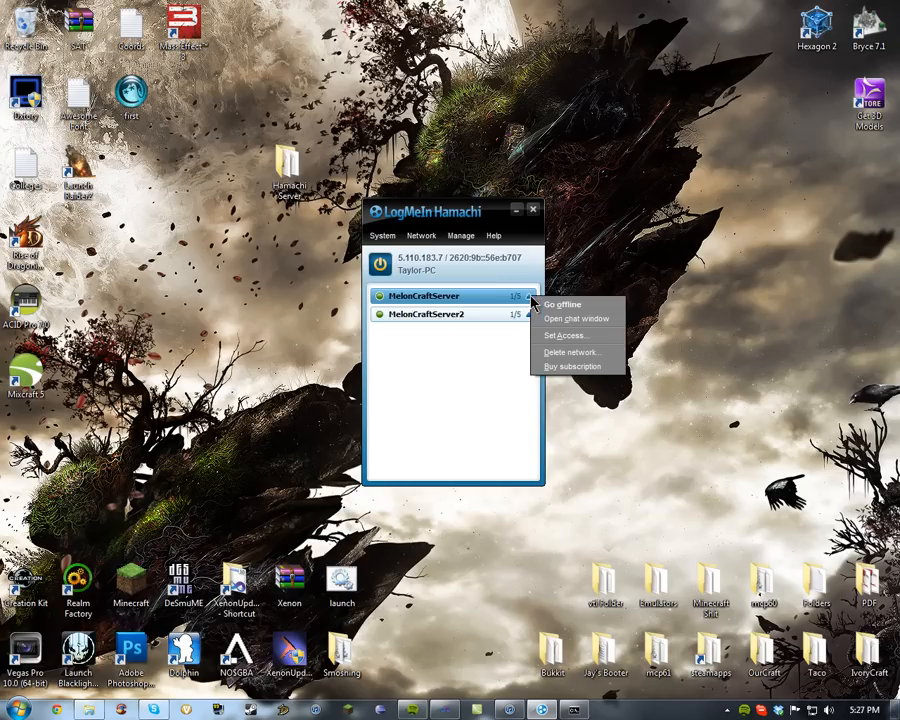
click(566, 335)
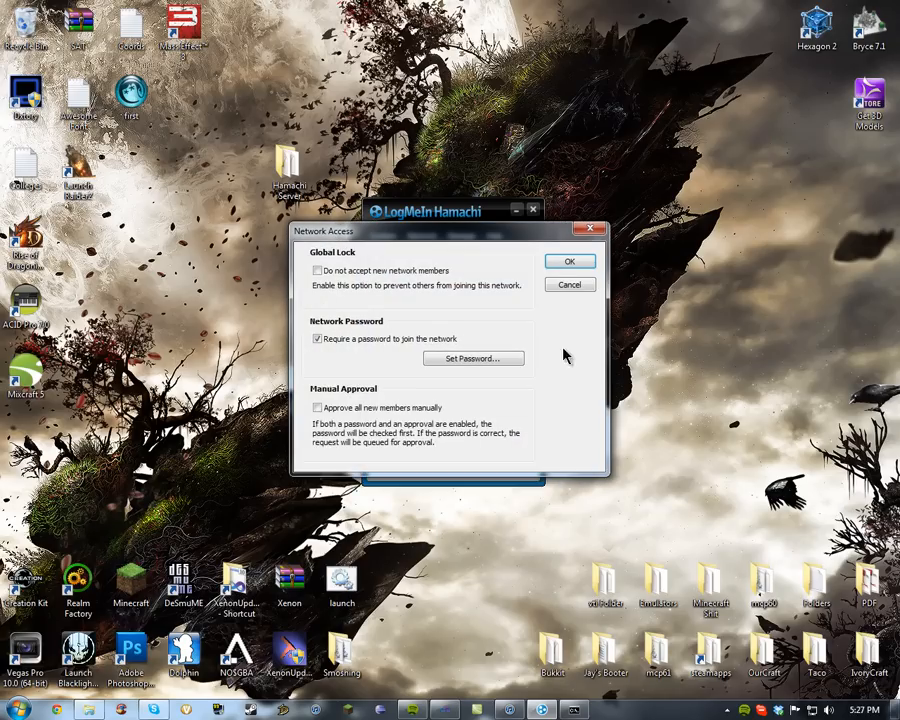
click(562, 267)
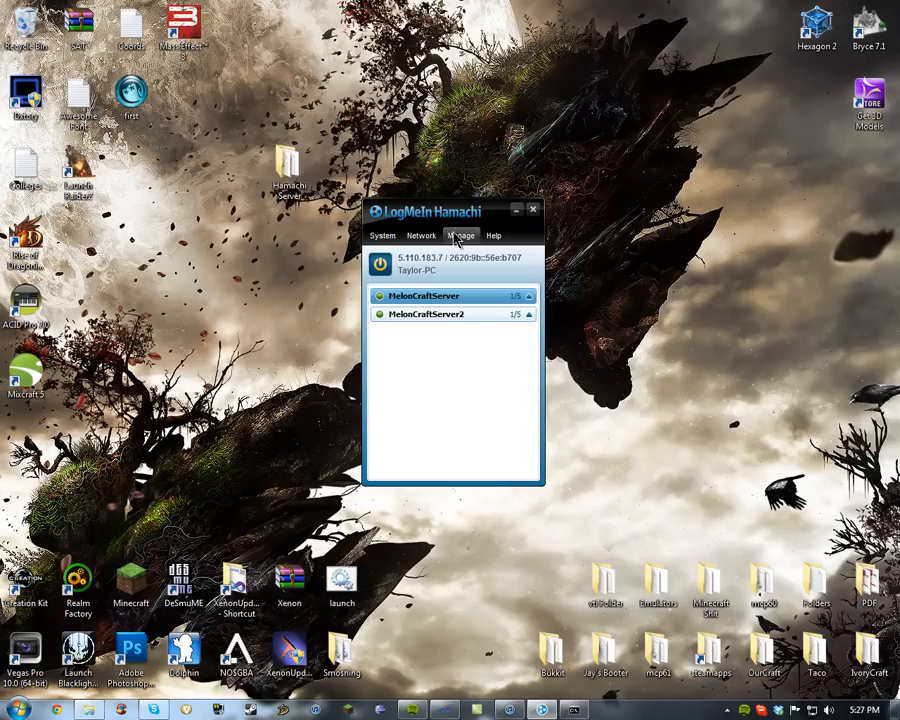
Reposition the Hamachi window on the desktop.
drag(437, 213, 469, 271)
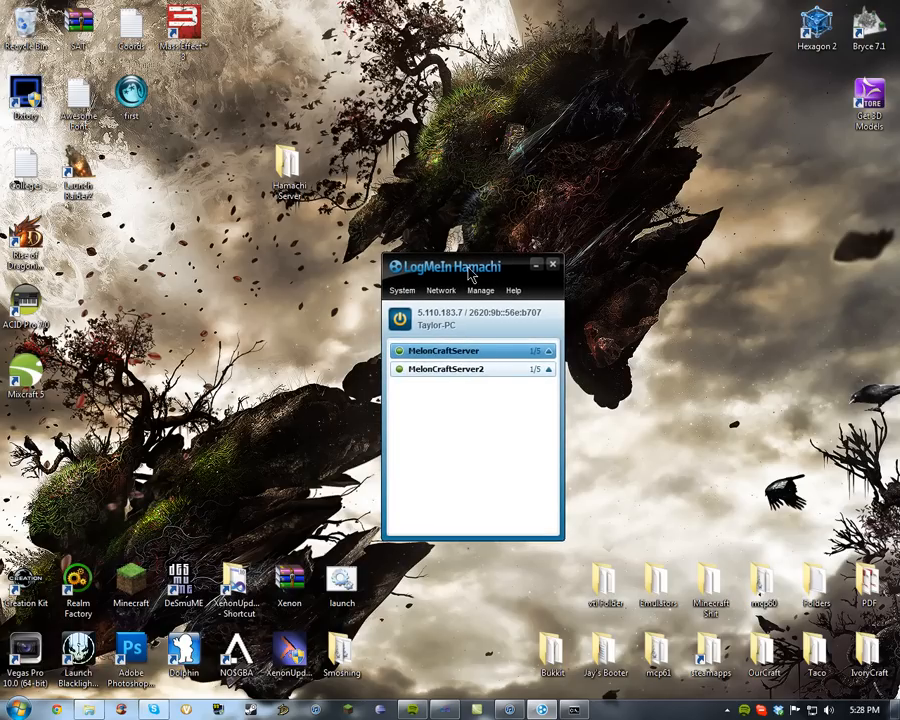
mouse_move(471, 276)
mouse_down()
mouse_move(541, 275)
mouse_move(470, 276)
mouse_up()
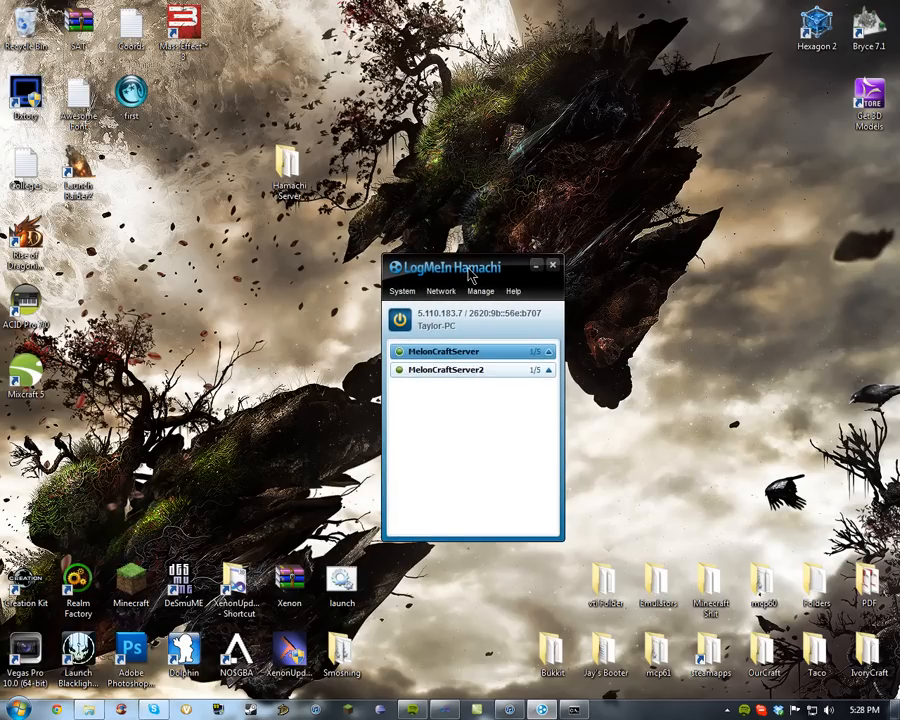
drag(470, 276, 468, 274)
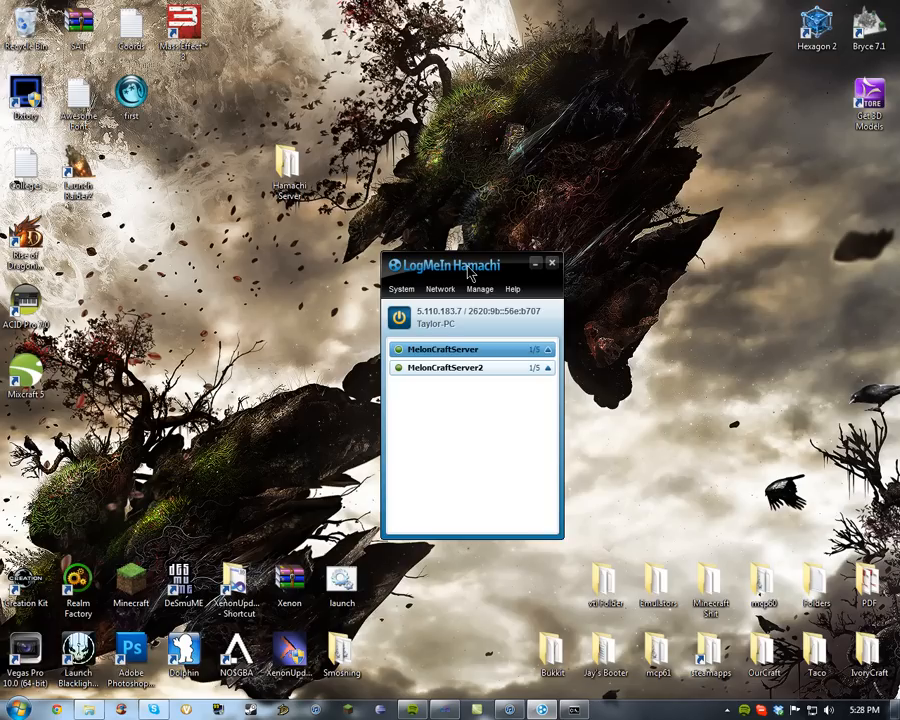